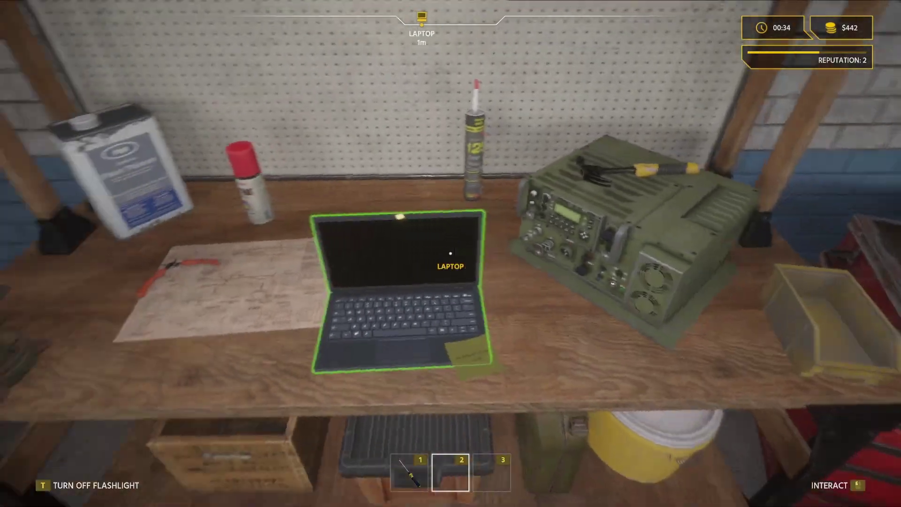
# Open the garage laptop's mail showing the 'Are these sockets okay?' job request
pyautogui.click(451, 254)
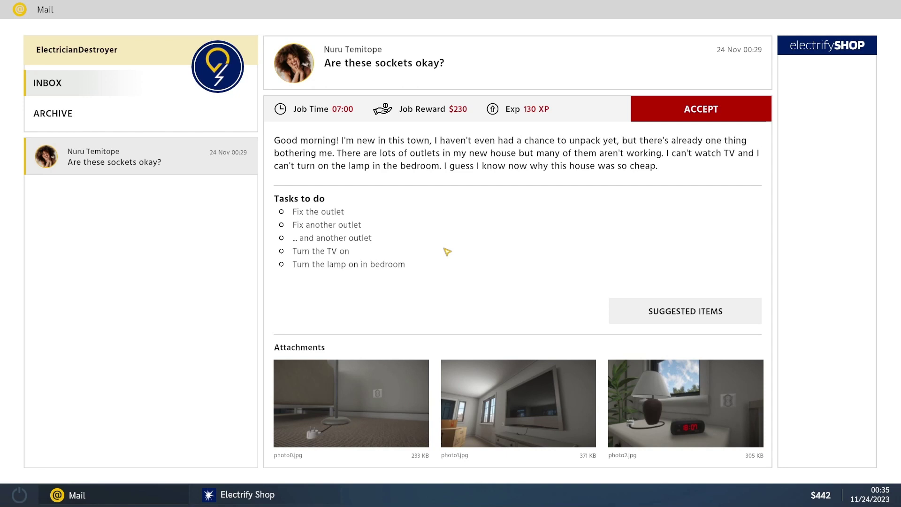
# Accept the $230 'Are these sockets okay?' job after viewing suggested tools, buying nothing
pyautogui.click(646, 305)
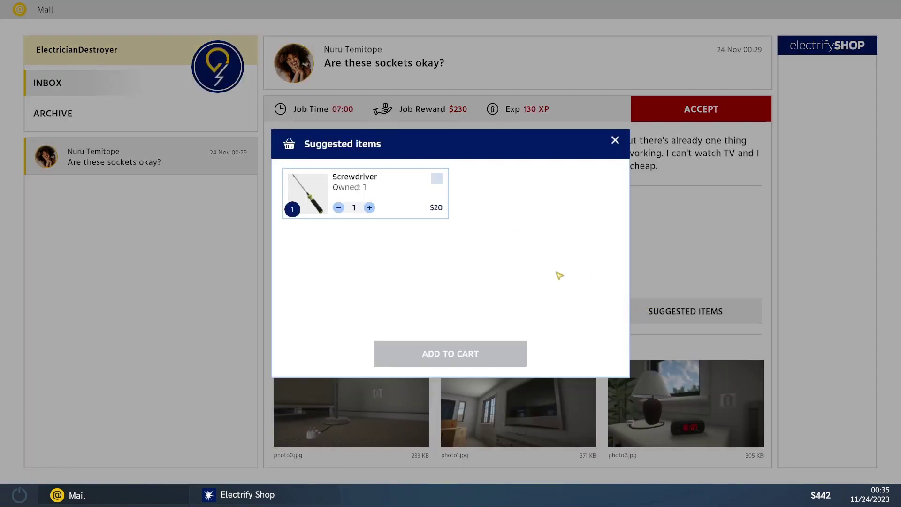
pyautogui.click(369, 208)
pyautogui.click(339, 208)
pyautogui.click(616, 141)
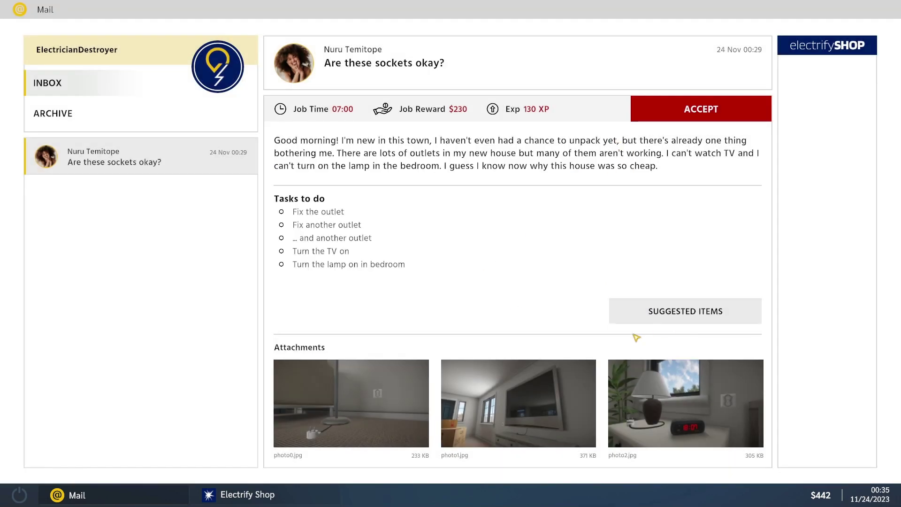
pyautogui.click(664, 113)
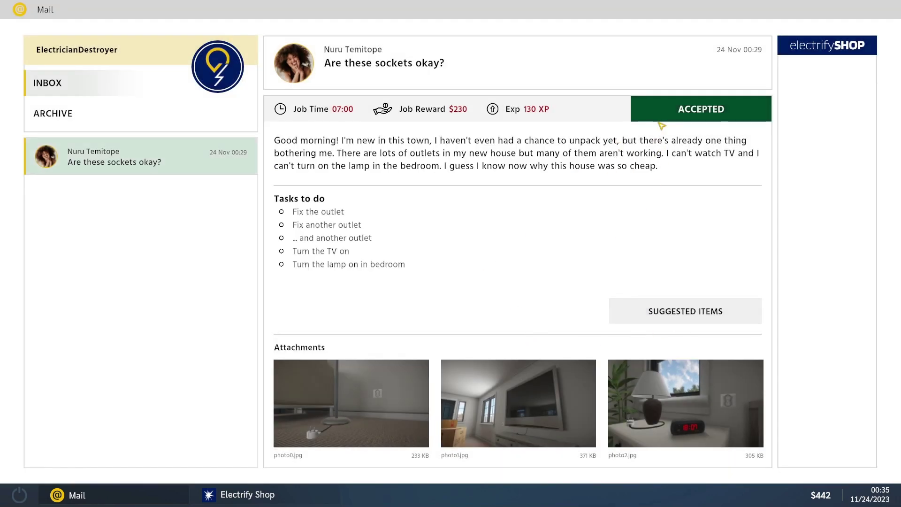
# Leave the laptop and drive the truck to the client's house
pyautogui.press('Escape')
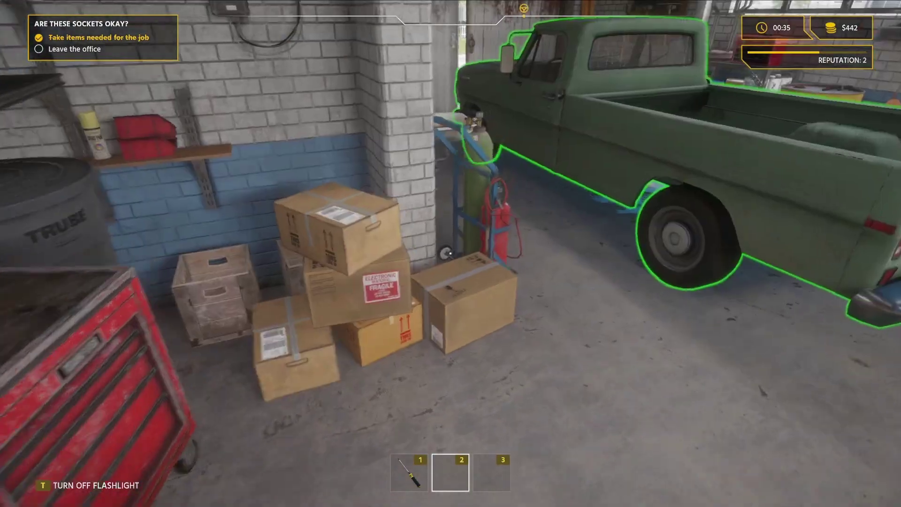
pyautogui.press('w')
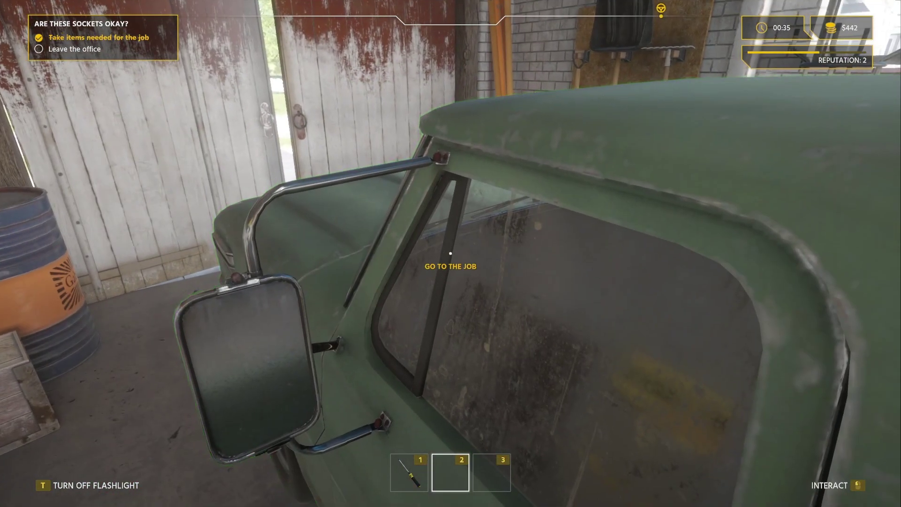
pyautogui.click(451, 253)
pyautogui.click(392, 284)
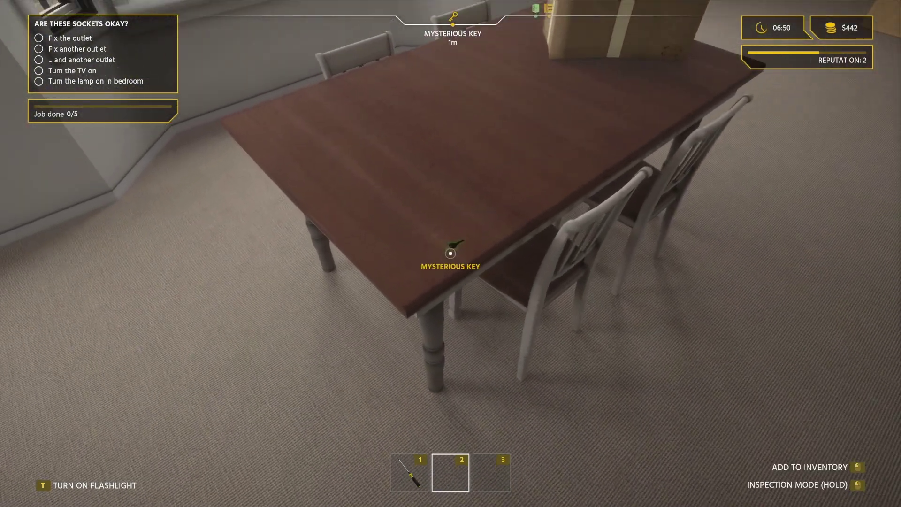
# Walk through the house into the bedroom and switch the main fuse
pyautogui.press('w')
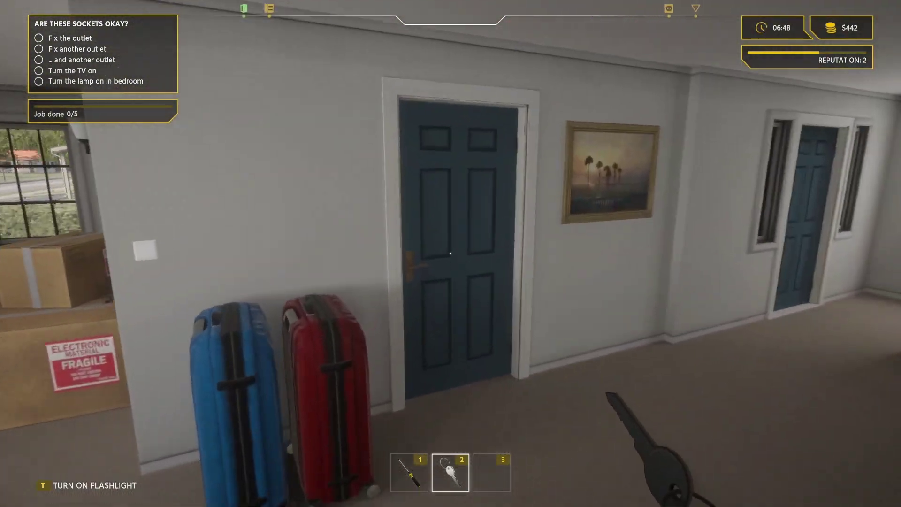
pyautogui.press('w')
pyautogui.press('w')
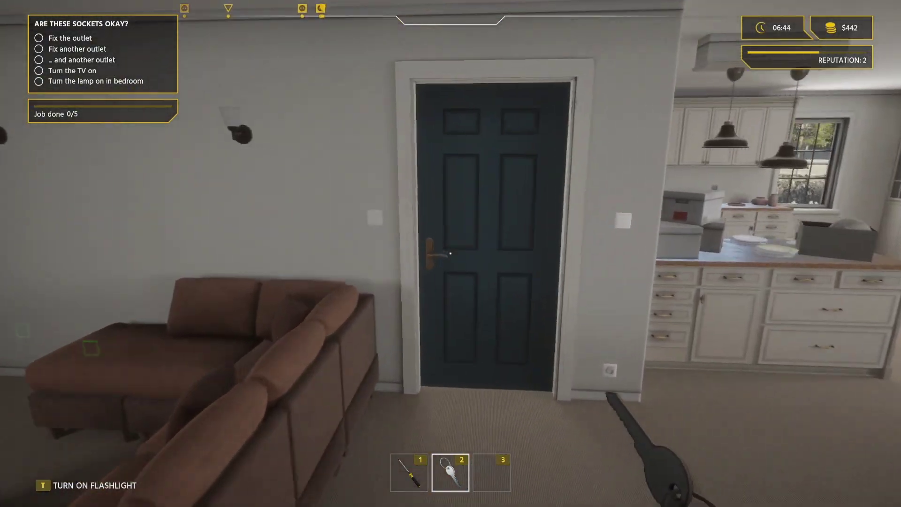
pyautogui.press('e')
pyautogui.press('w')
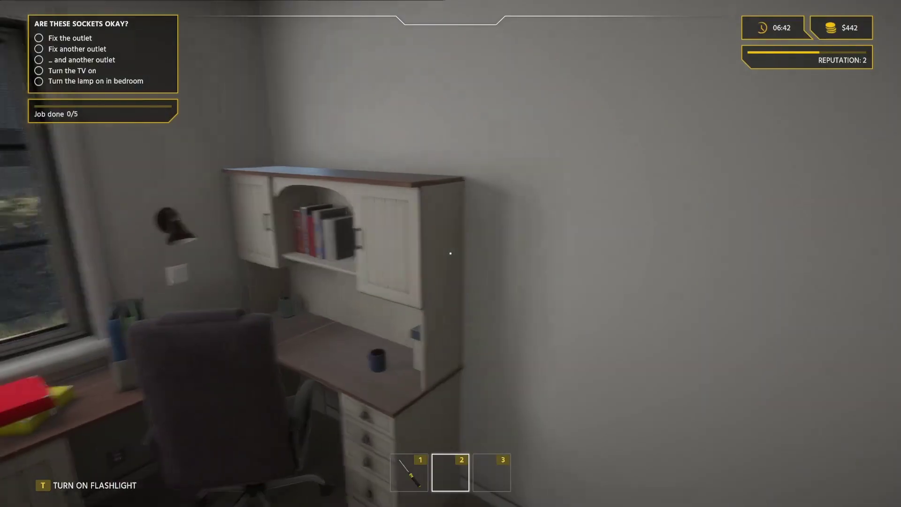
pyautogui.press('w')
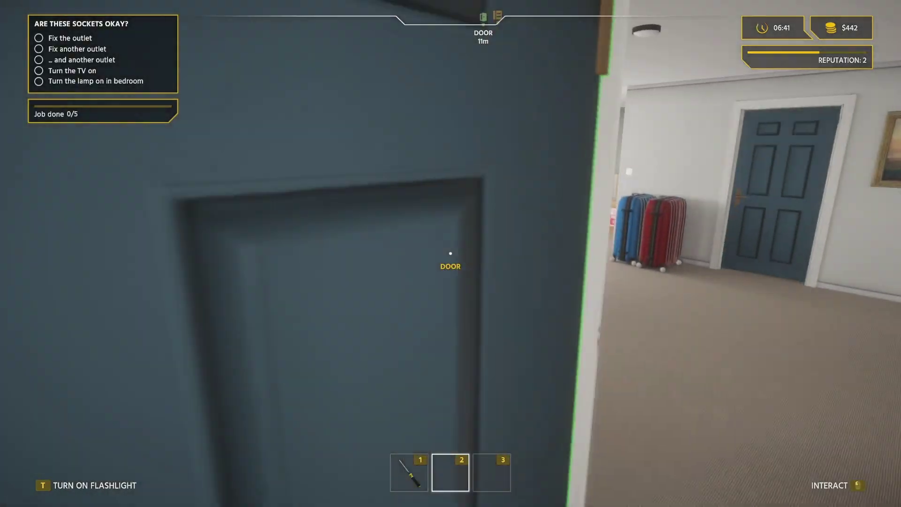
pyautogui.press('w')
pyautogui.press('w')
pyautogui.press('w')
pyautogui.press('w')
pyautogui.click(451, 253)
pyautogui.click(451, 254)
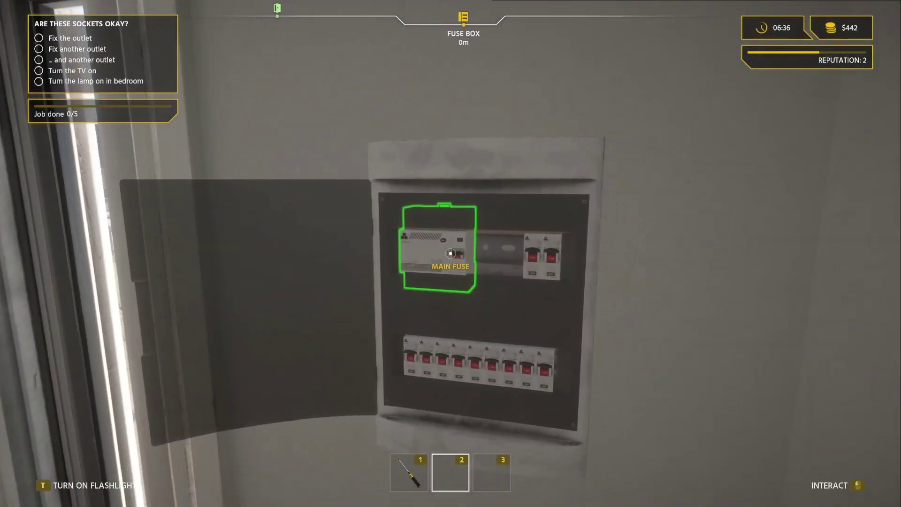
# Return to the living room and start work on the outlet near the couch
pyautogui.press('w')
pyautogui.press('w')
pyautogui.press('w')
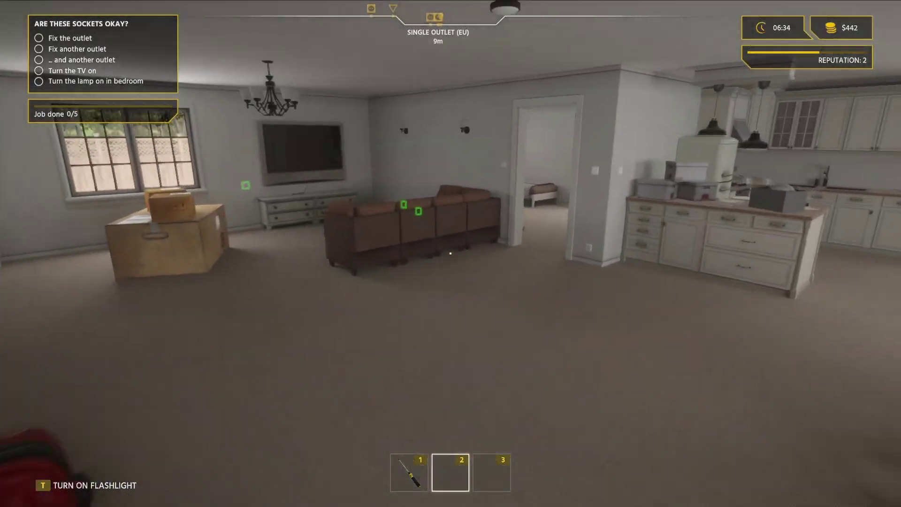
pyautogui.press('w')
pyautogui.press('w')
pyautogui.press('w')
pyautogui.press('w')
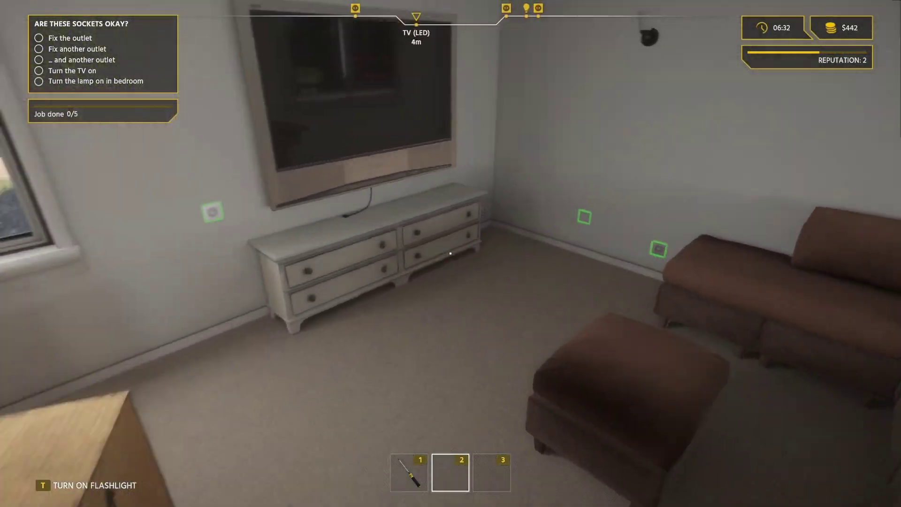
pyautogui.press('w')
pyautogui.press('w')
pyautogui.press('w')
pyautogui.press('alt')
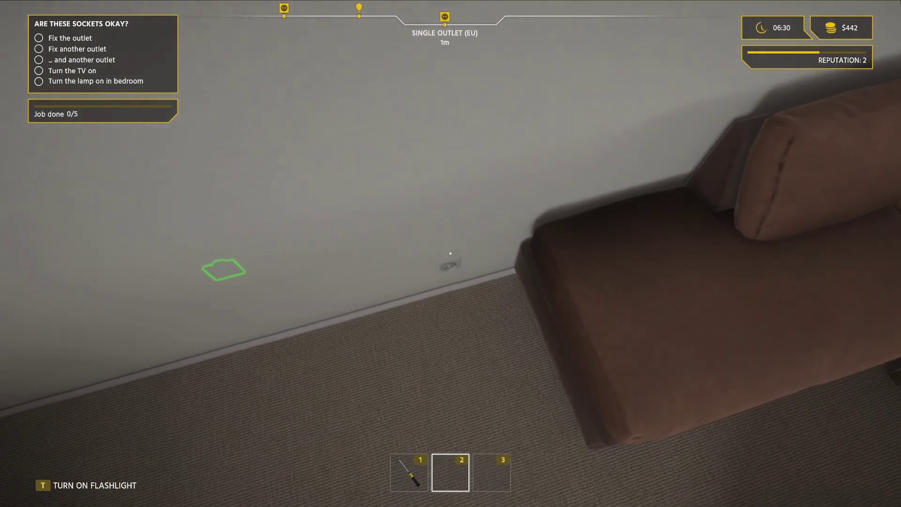
pyautogui.click(451, 253)
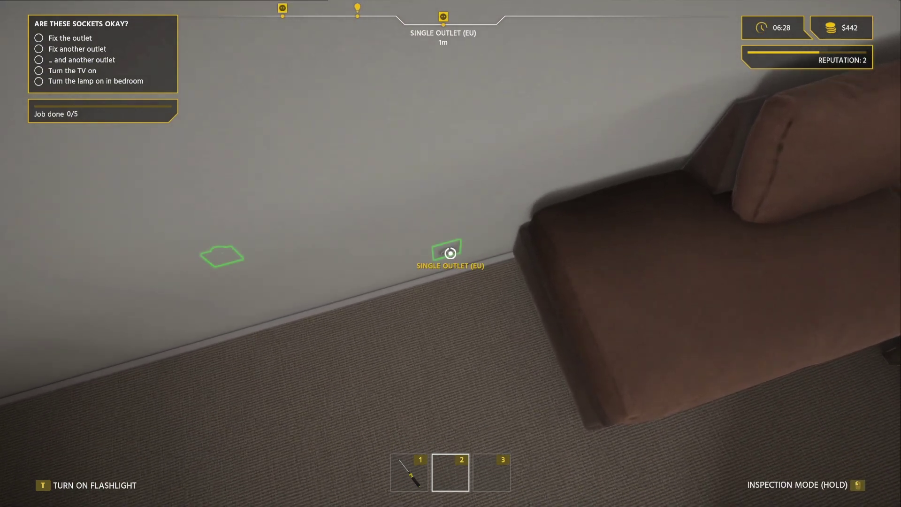
pyautogui.click(450, 254)
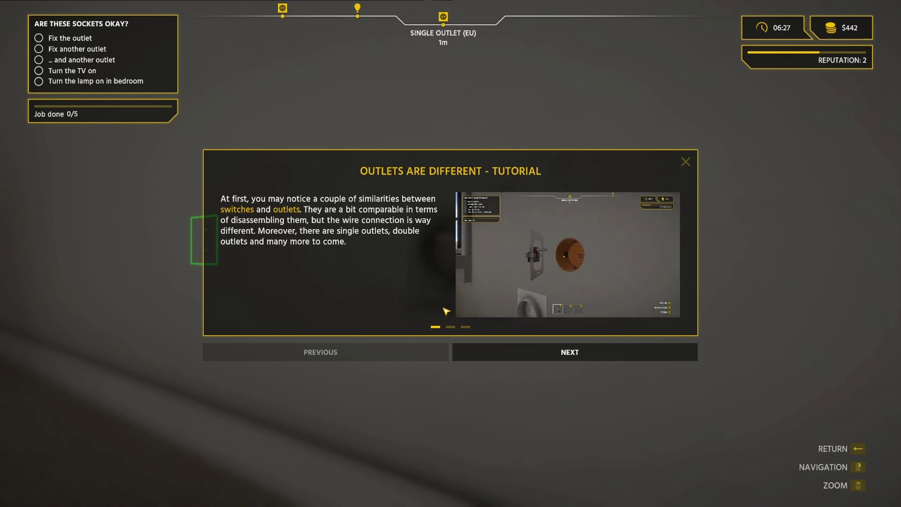
# Page through the 'Outlets are different' tutorial to its final page about connecting a plug
pyautogui.click(560, 351)
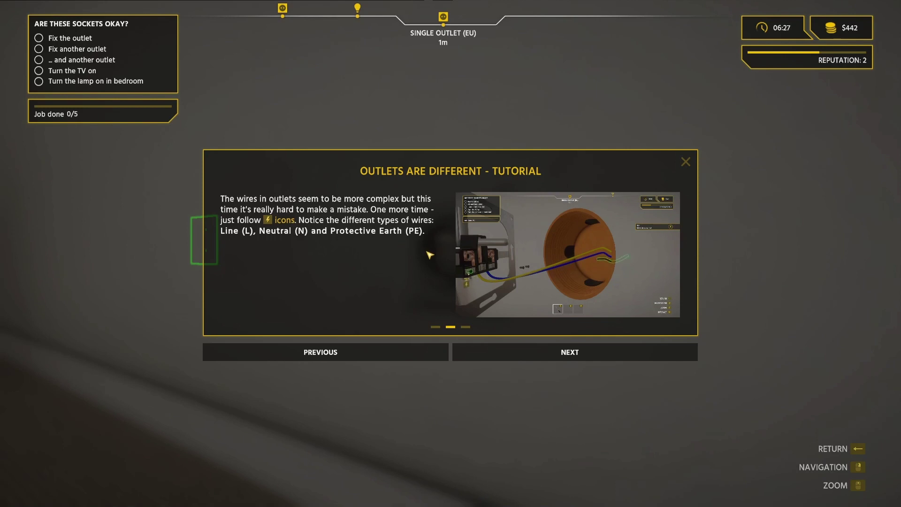
pyautogui.click(530, 349)
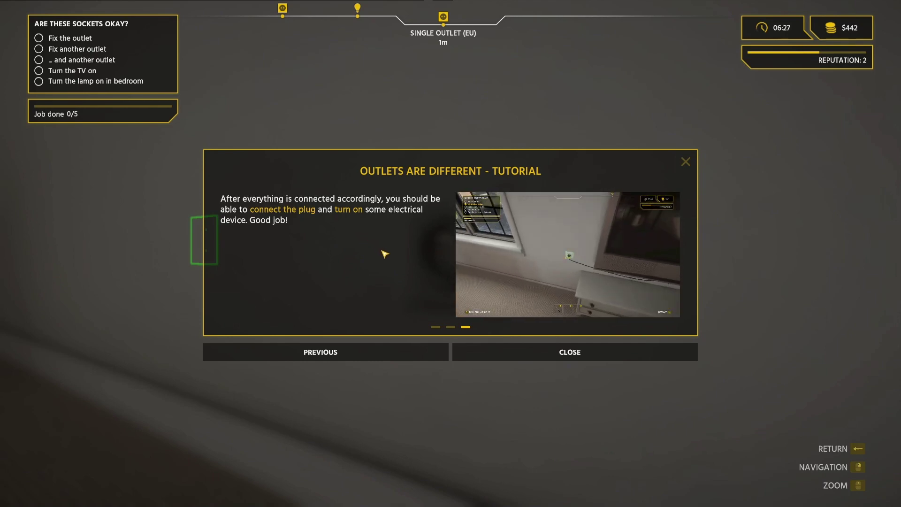
# Close the tutorial and remove the first outlet's frame and mechanism with the screwdriver
pyautogui.click(570, 352)
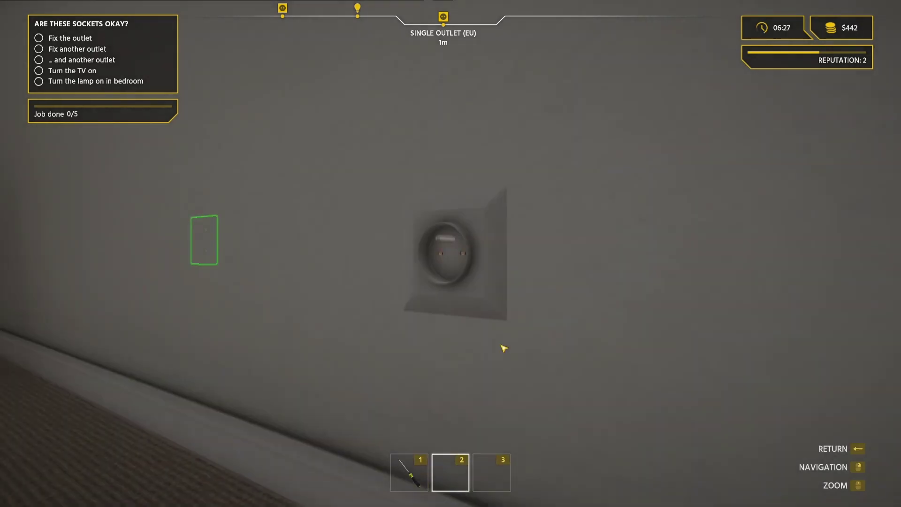
pyautogui.click(465, 274)
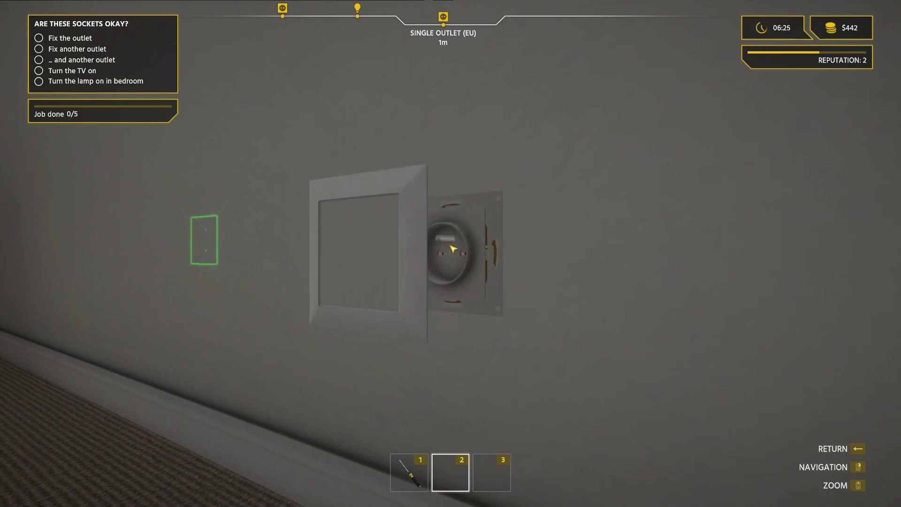
pyautogui.click(455, 255)
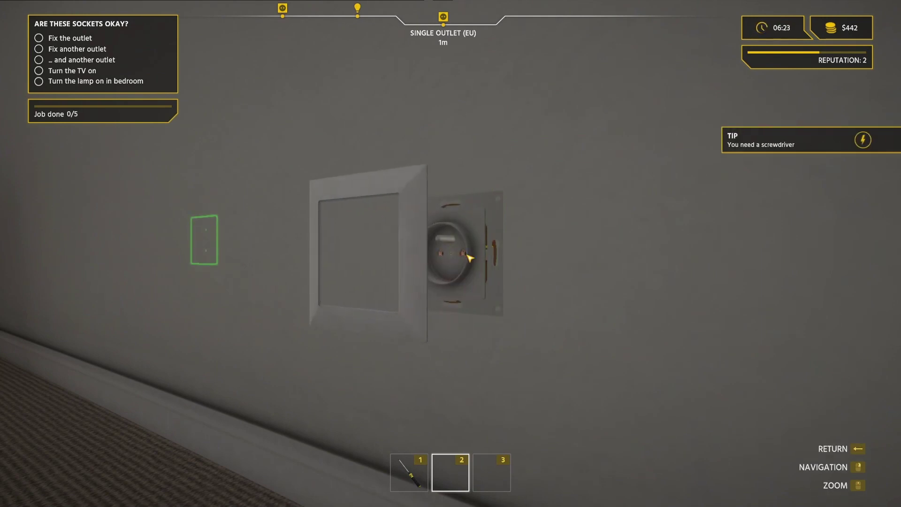
pyautogui.press('1')
pyautogui.click(469, 259)
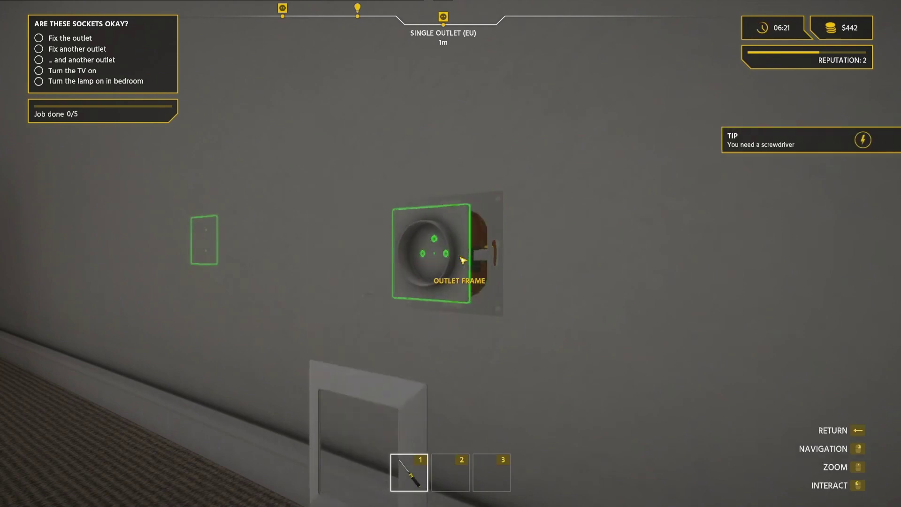
pyautogui.click(462, 262)
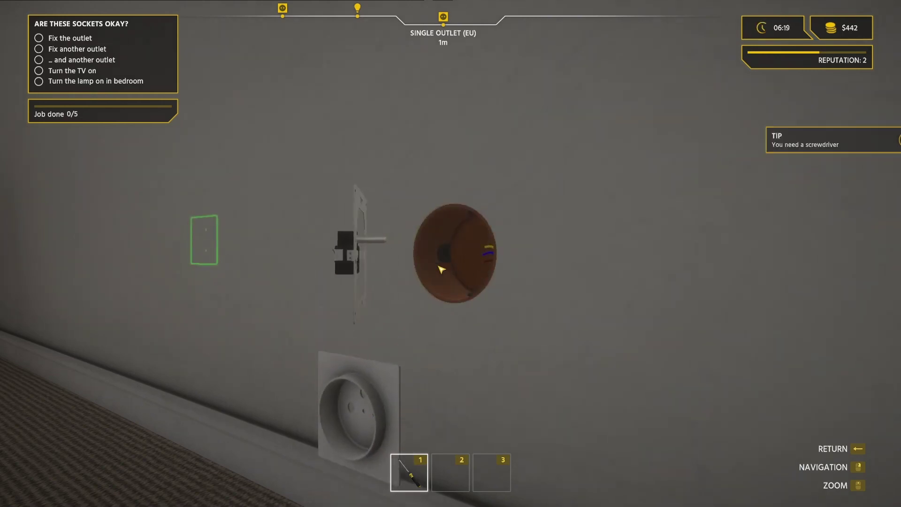
pyautogui.moveTo(458, 281); pyautogui.dragTo(366, 267)
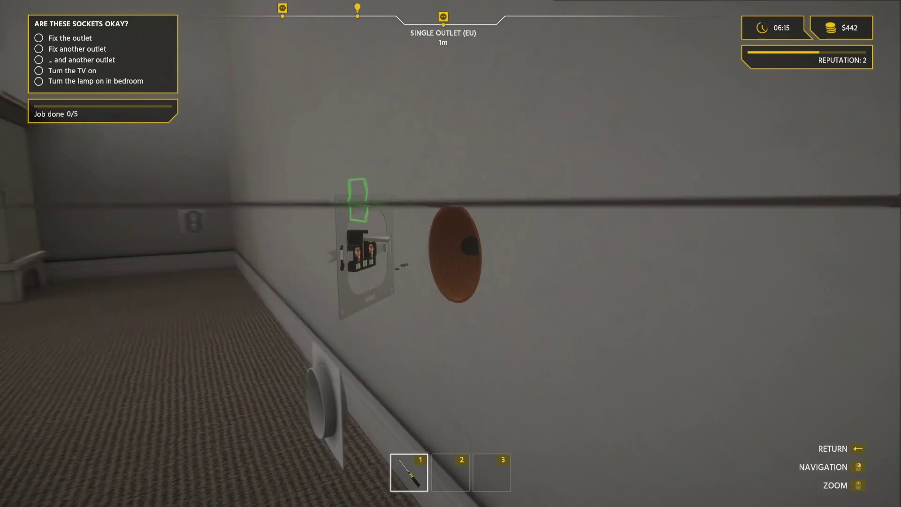
pyautogui.moveTo(367, 267)
pyautogui.mouseDown()
pyautogui.moveTo(451, 268)
pyautogui.moveTo(458, 251)
pyautogui.mouseUp()
# Connect the yellow, green earth and blue neutral wires to the first outlet's terminals
pyautogui.click(467, 244)
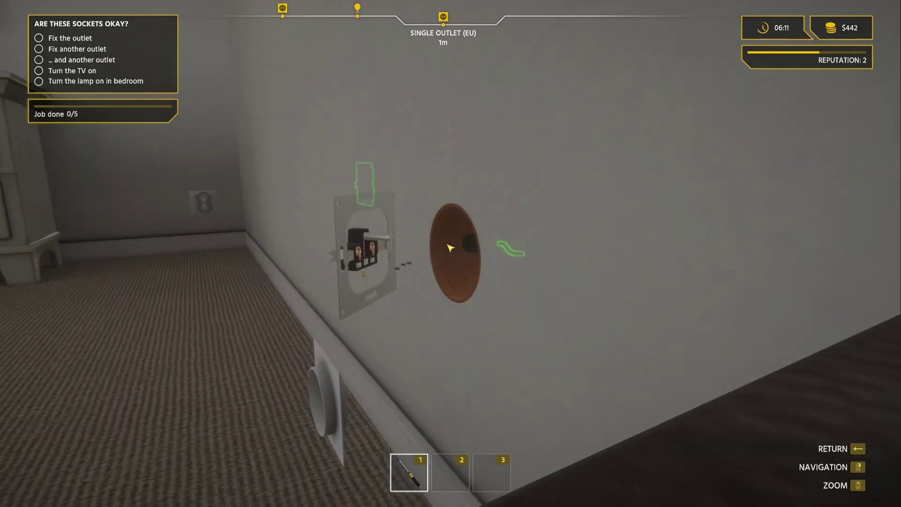
pyautogui.click(511, 249)
pyautogui.click(368, 275)
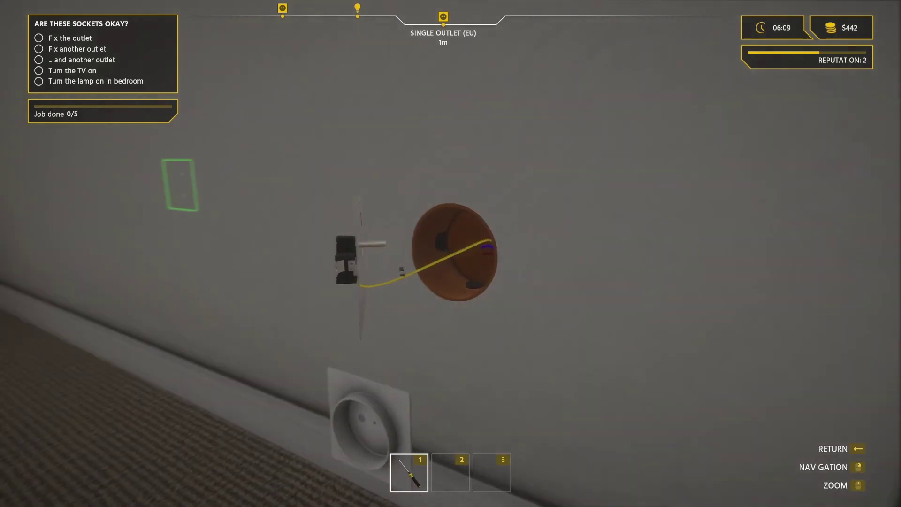
pyautogui.scroll(-2, 486, 257)
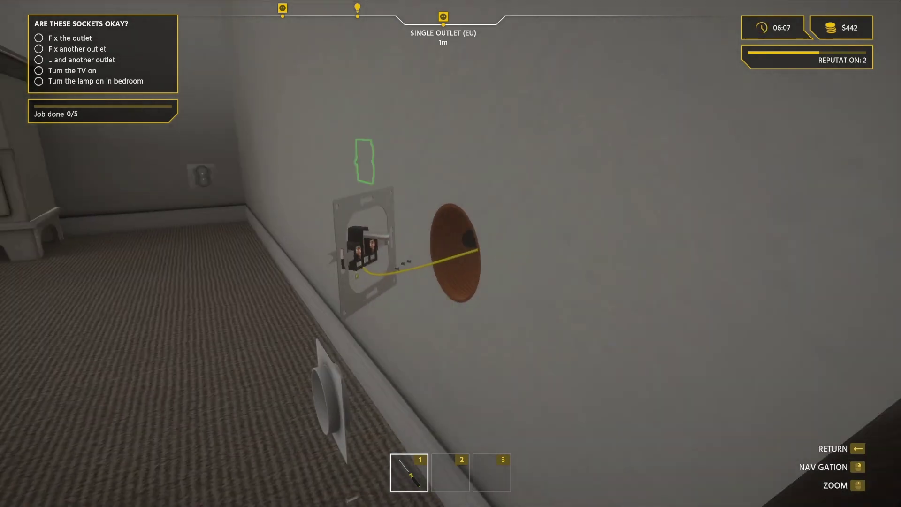
pyautogui.scroll(2, 493, 260)
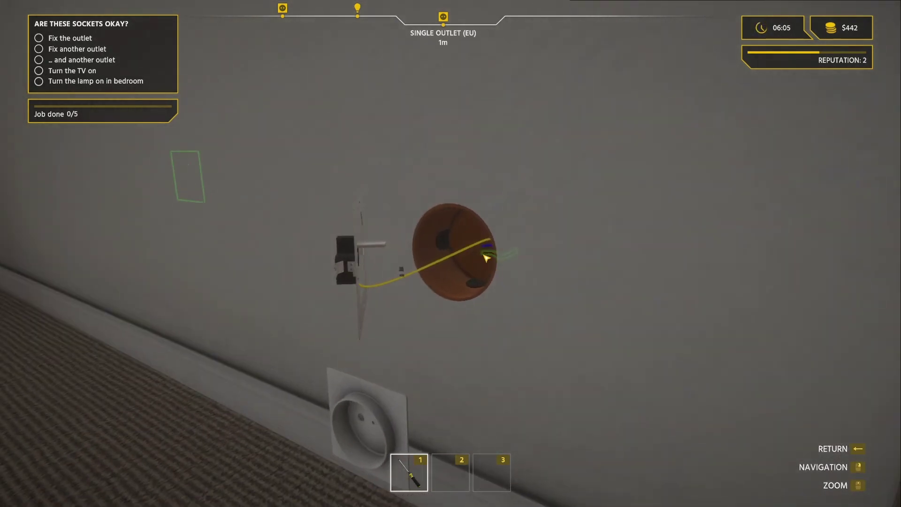
pyautogui.moveTo(500, 270); pyautogui.dragTo(431, 254)
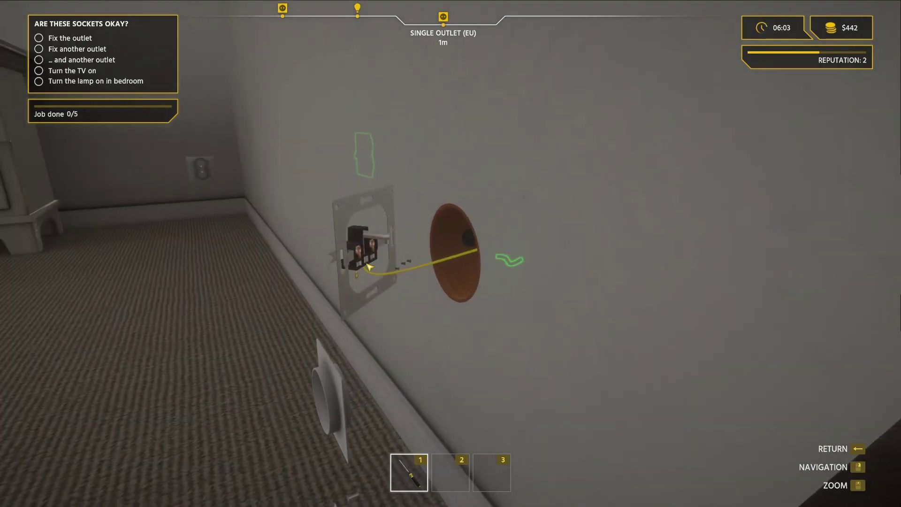
pyautogui.click(511, 262)
pyautogui.click(358, 279)
pyautogui.moveTo(395, 281); pyautogui.dragTo(478, 254)
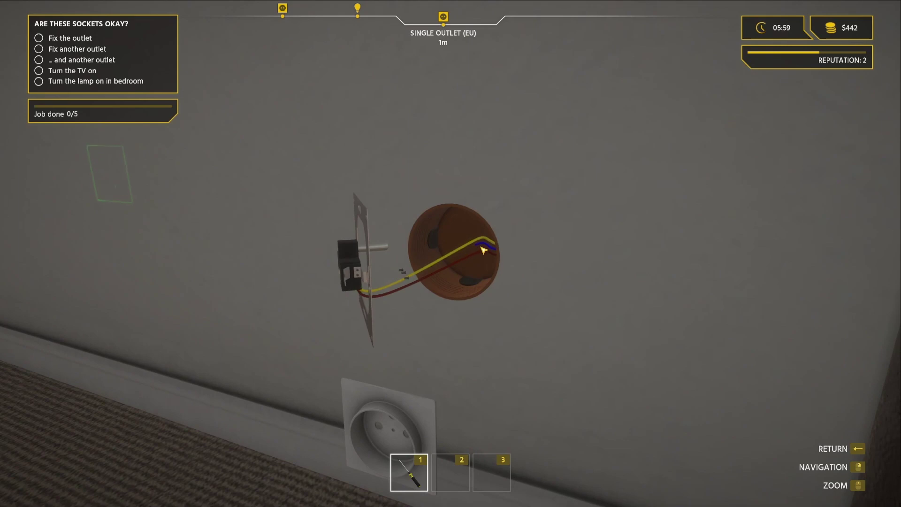
pyautogui.moveTo(477, 246); pyautogui.dragTo(394, 275)
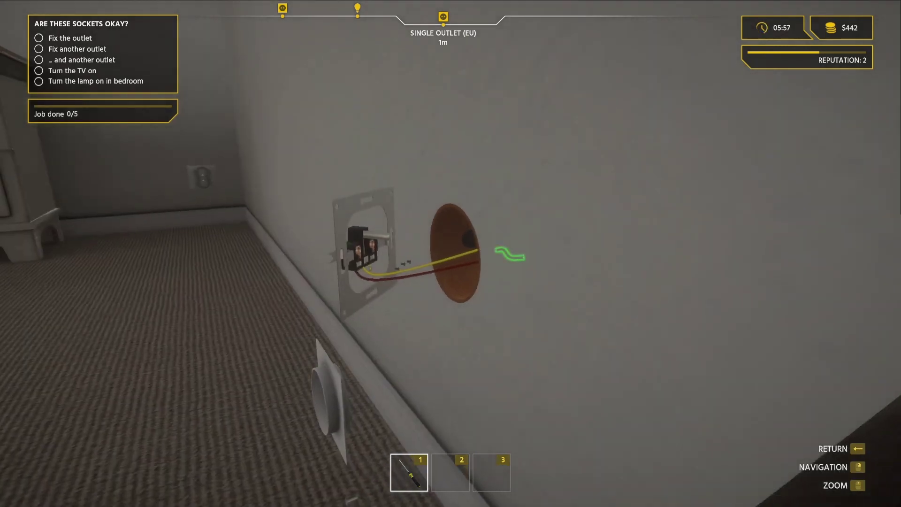
pyautogui.click(479, 254)
pyautogui.click(374, 275)
pyautogui.click(372, 274)
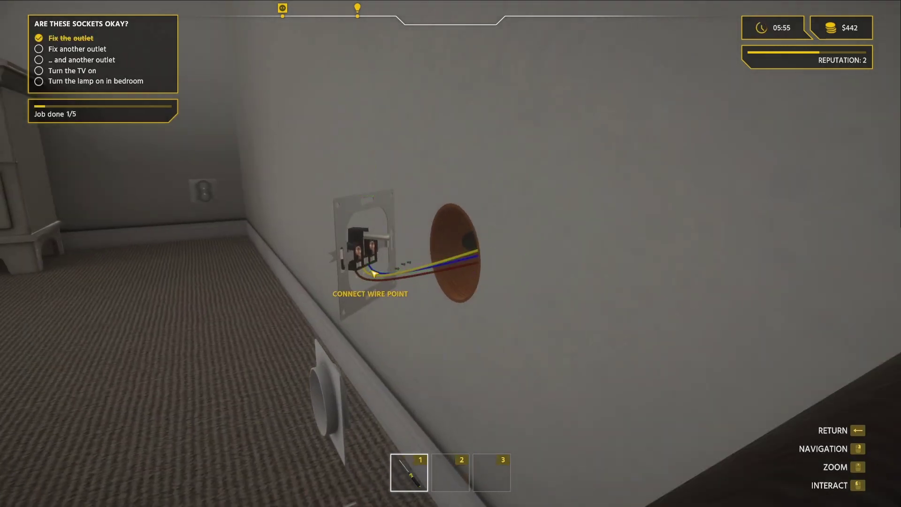
# Refit the first outlet's mechanism, socket cover and frame onto the wall box
pyautogui.click(409, 267)
pyautogui.click(359, 242)
pyautogui.click(346, 295)
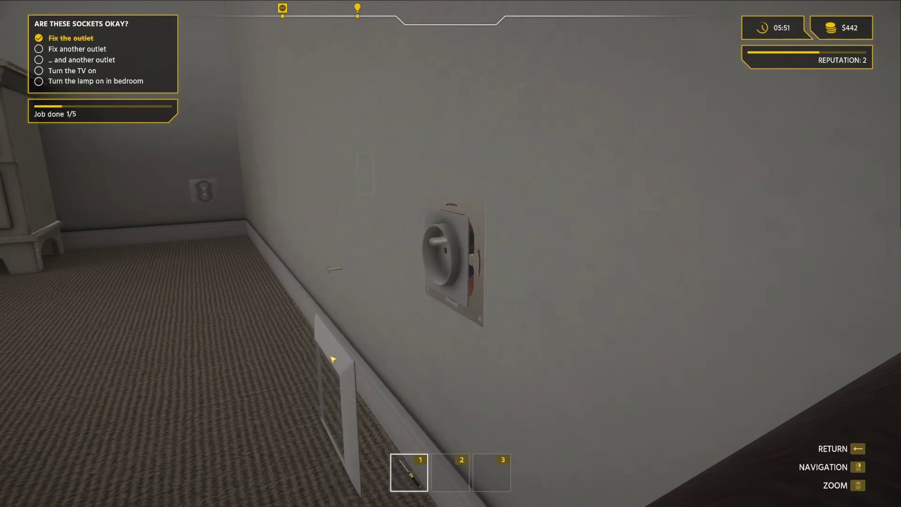
pyautogui.click(440, 254)
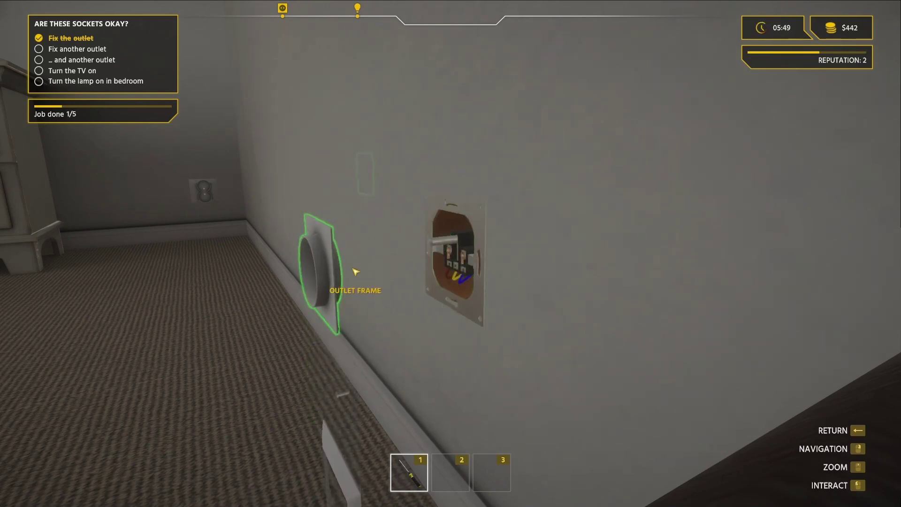
pyautogui.click(438, 264)
pyautogui.click(396, 298)
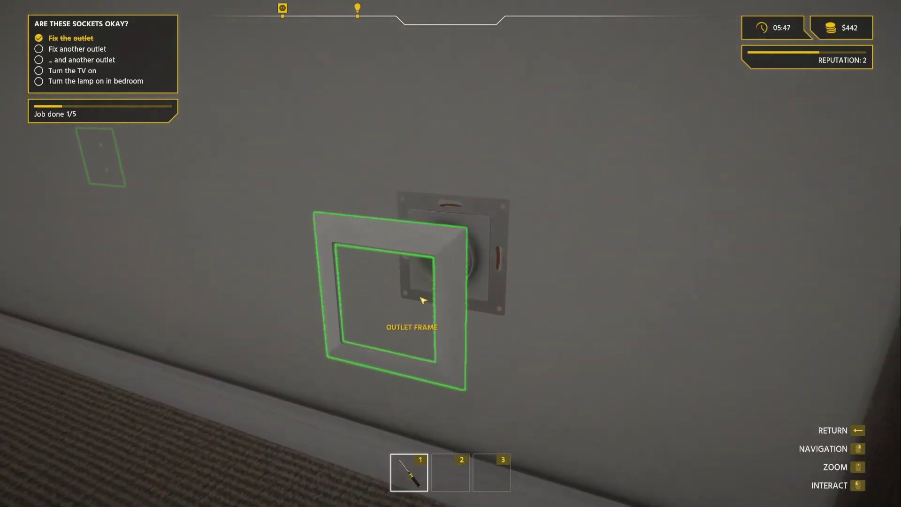
pyautogui.click(429, 265)
pyautogui.click(447, 252)
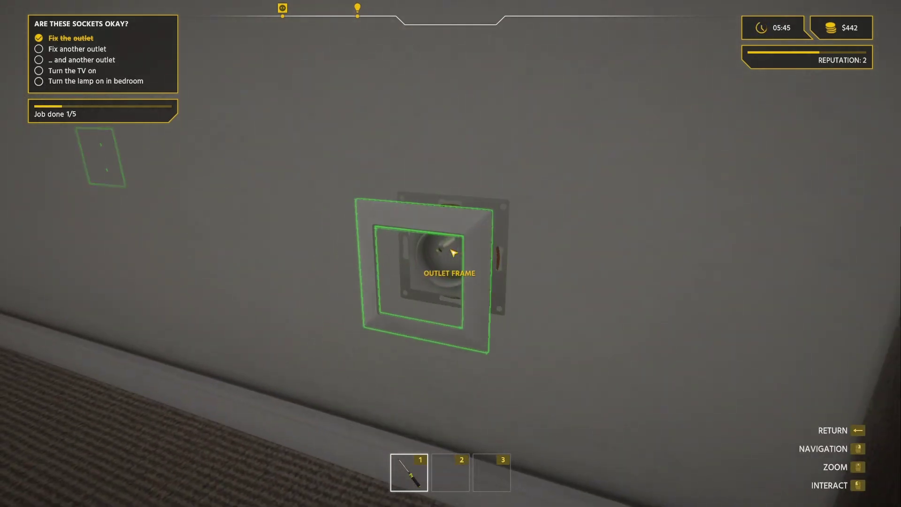
pyautogui.click(447, 253)
pyautogui.press('Escape')
pyautogui.click(455, 253)
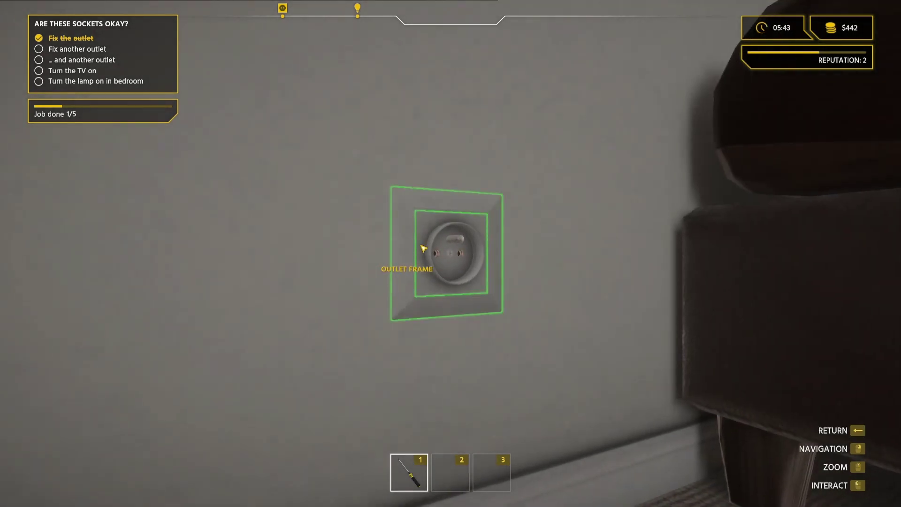
pyautogui.click(458, 242)
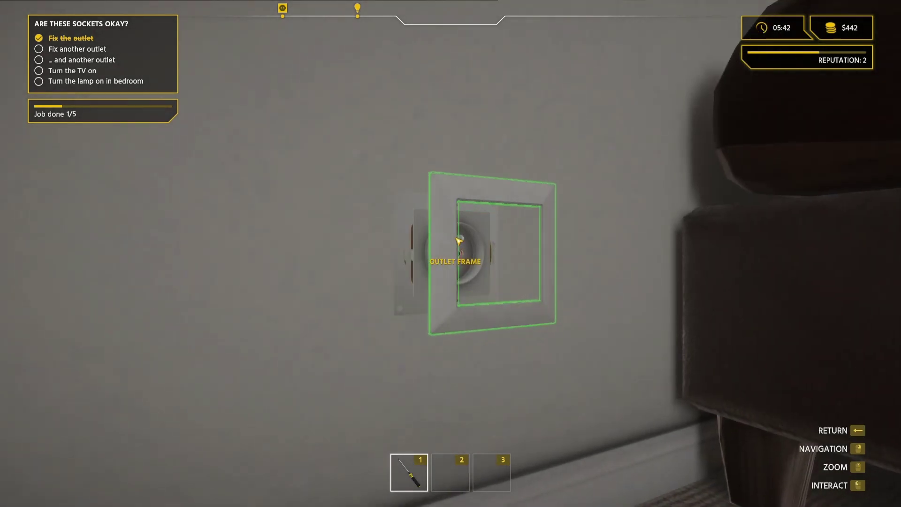
pyautogui.rightClick(452, 267)
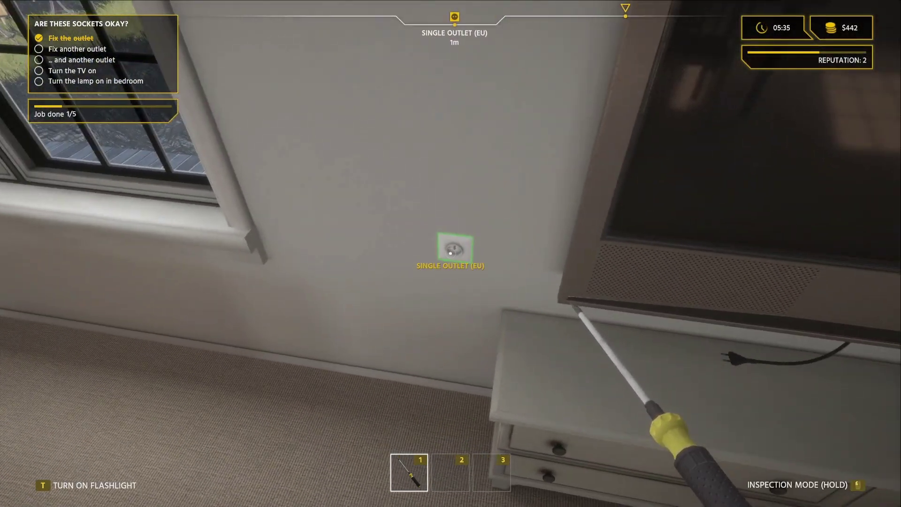
# Rewire the second outlet's L1 live, N neutral and PE earth wires and refit its mechanism and frame
pyautogui.click(451, 252)
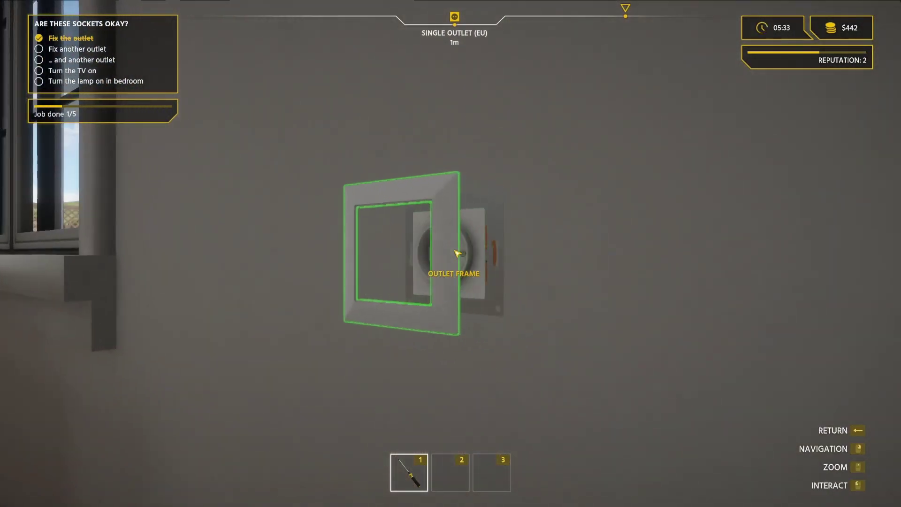
pyautogui.click(457, 258)
pyautogui.click(457, 258)
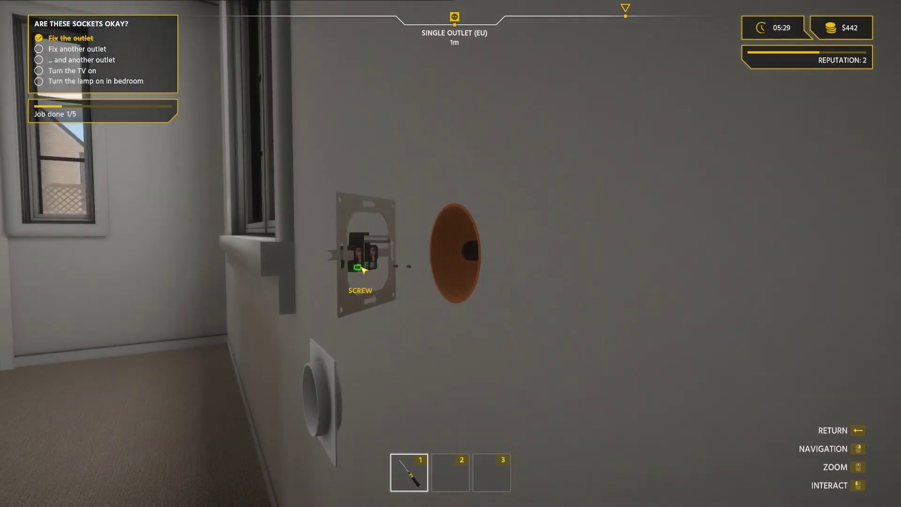
pyautogui.click(364, 268)
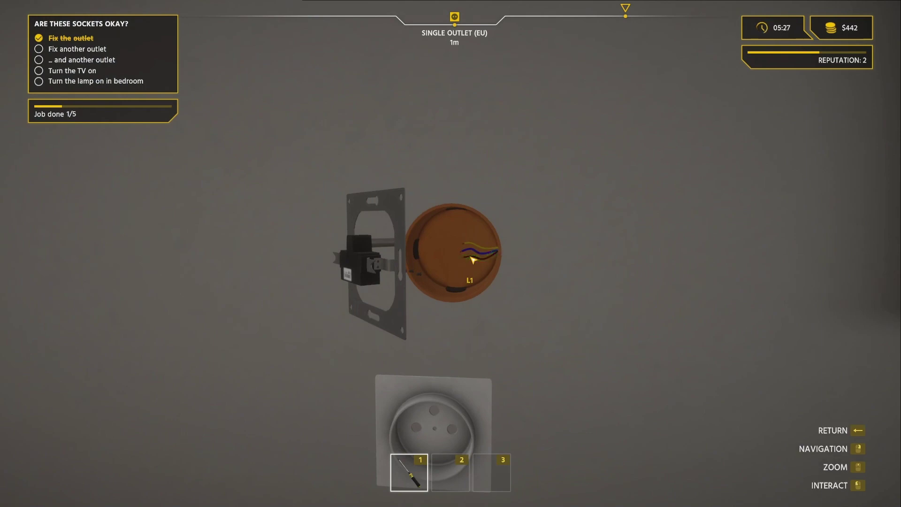
pyautogui.click(474, 260)
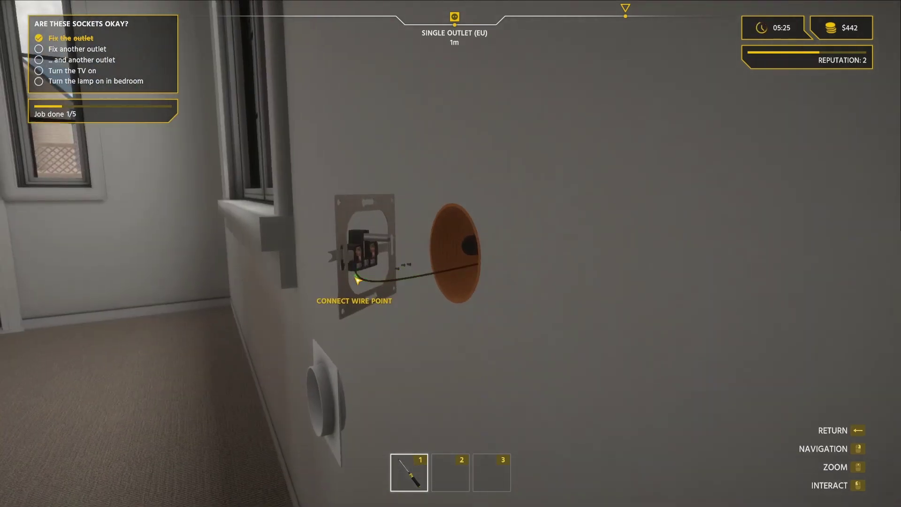
pyautogui.click(371, 280)
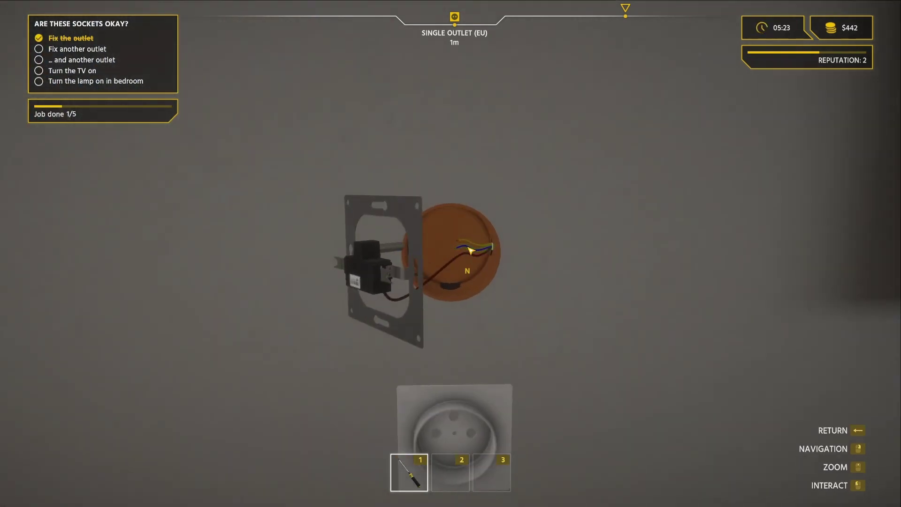
pyautogui.click(466, 247)
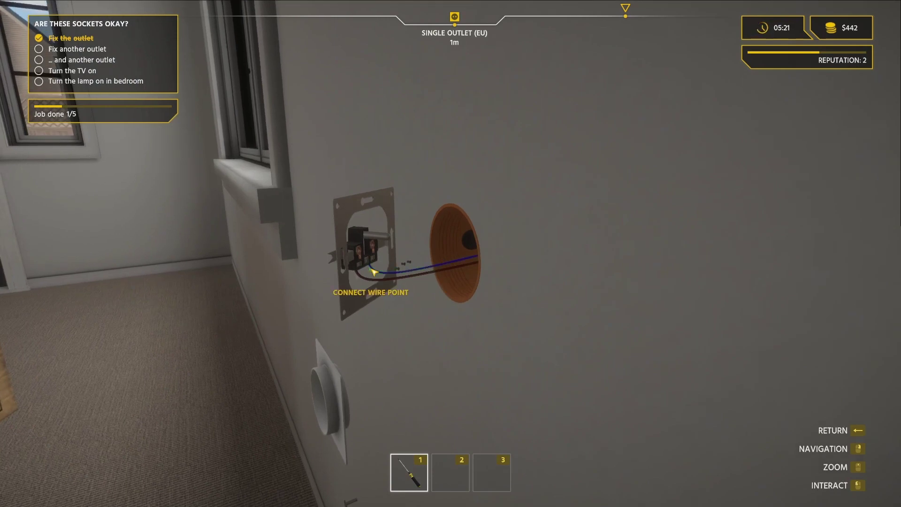
pyautogui.click(373, 270)
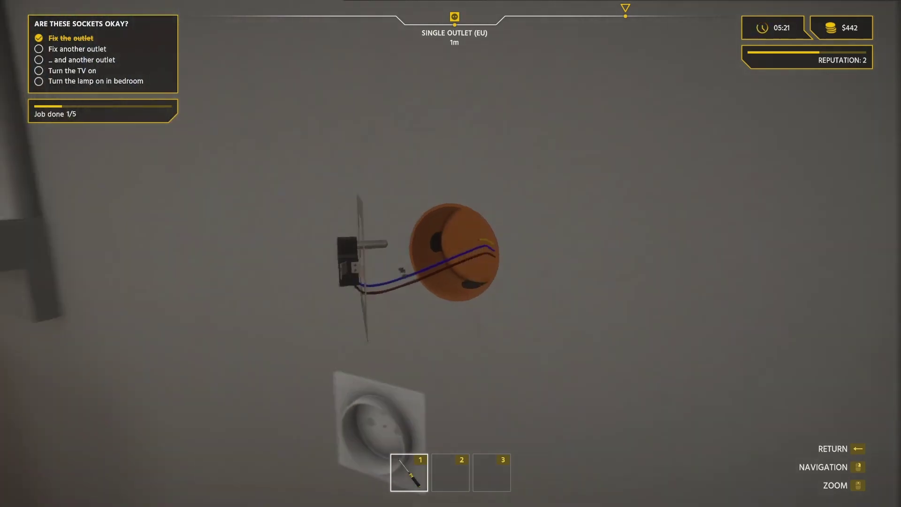
pyautogui.click(479, 245)
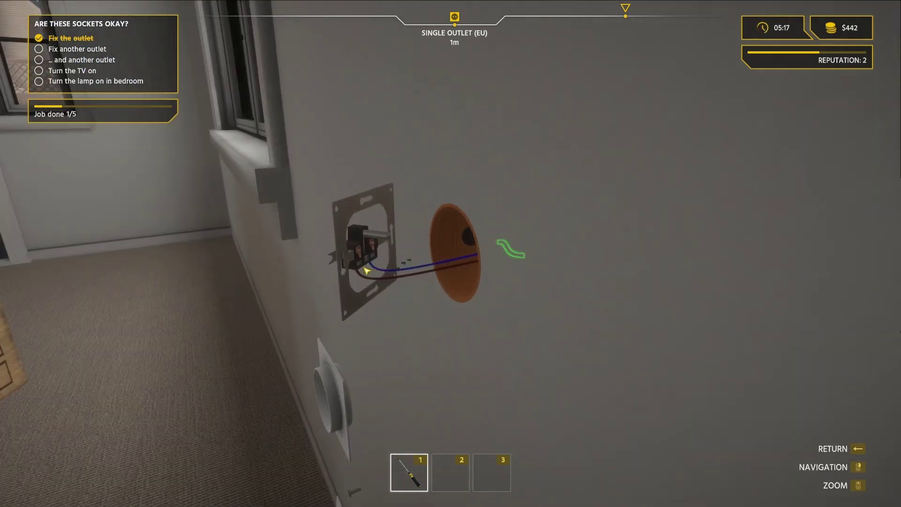
pyautogui.click(407, 261)
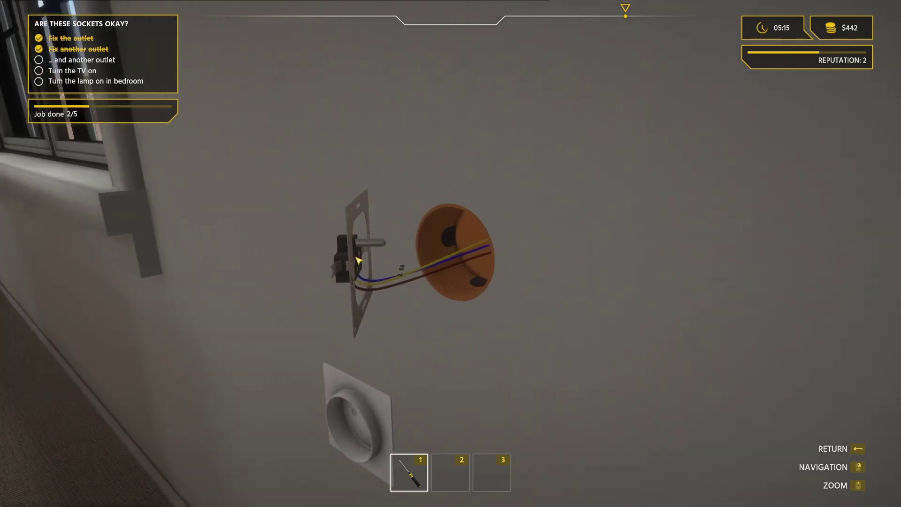
pyautogui.click(399, 272)
pyautogui.click(370, 290)
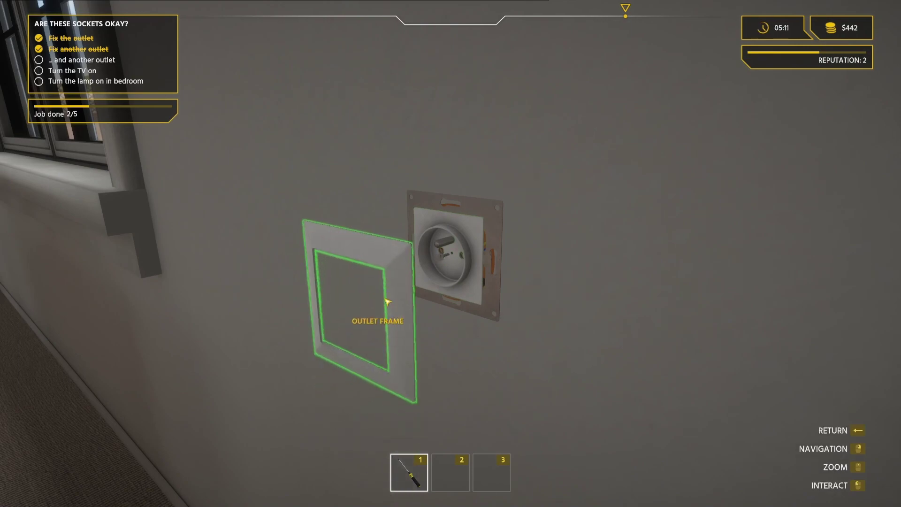
# Fit the outlet's cover plate and plug the TV into the repaired socket
pyautogui.click(381, 301)
pyautogui.rightClick(384, 301)
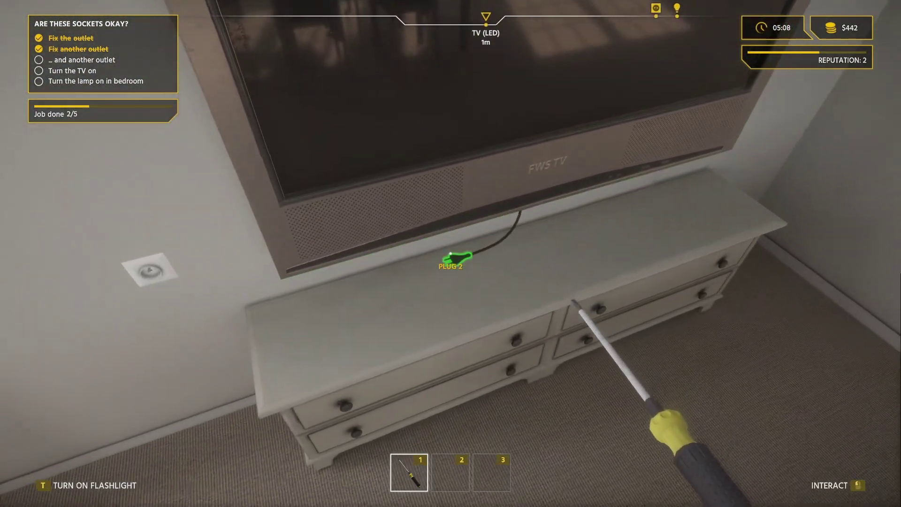
pyautogui.click(451, 253)
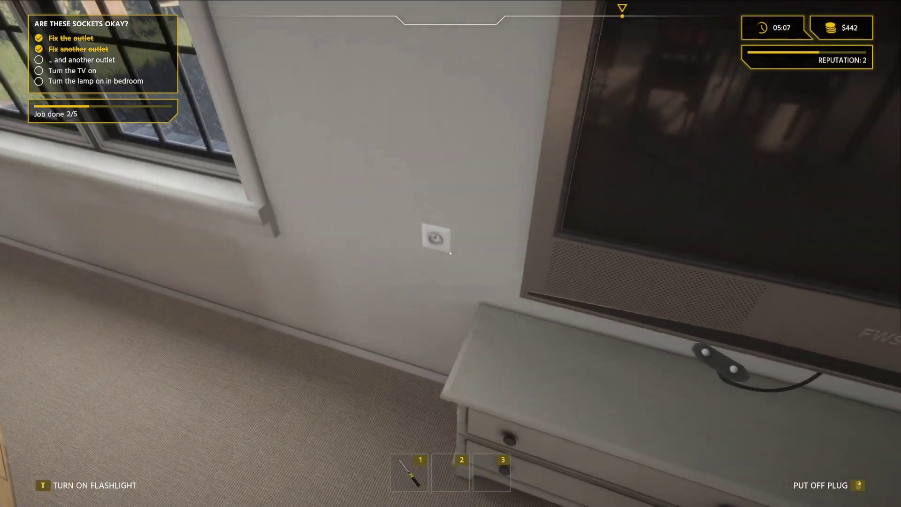
pyautogui.click(451, 254)
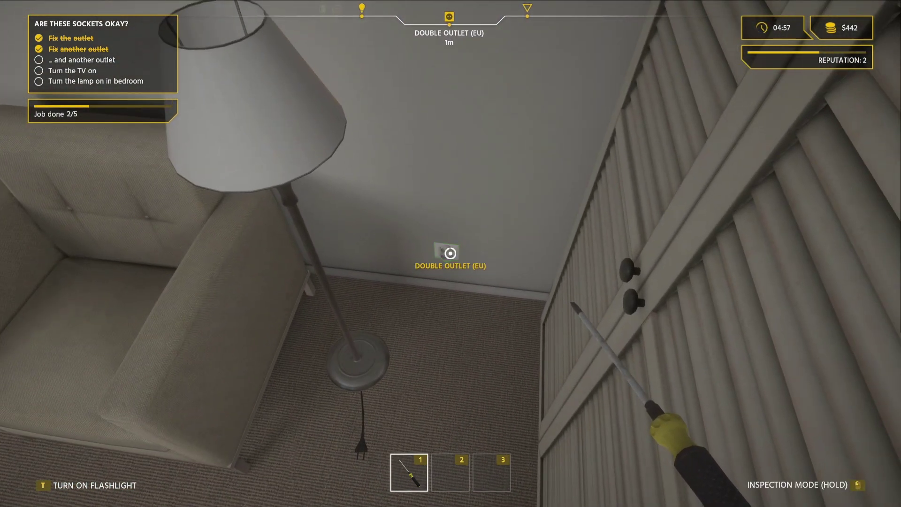
# Remove the double outlet's frame and face and loosen its module from the wall box
pyautogui.click(450, 252)
pyautogui.click(447, 263)
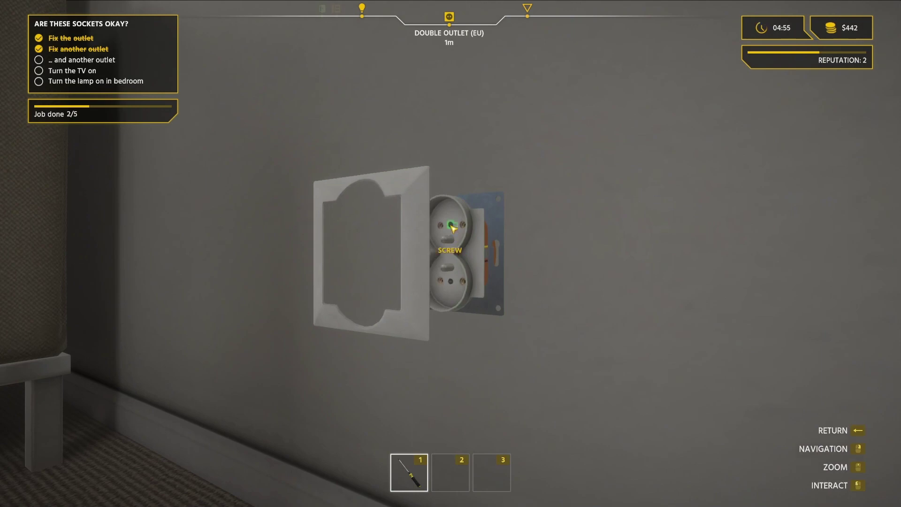
pyautogui.click(452, 226)
pyautogui.click(449, 250)
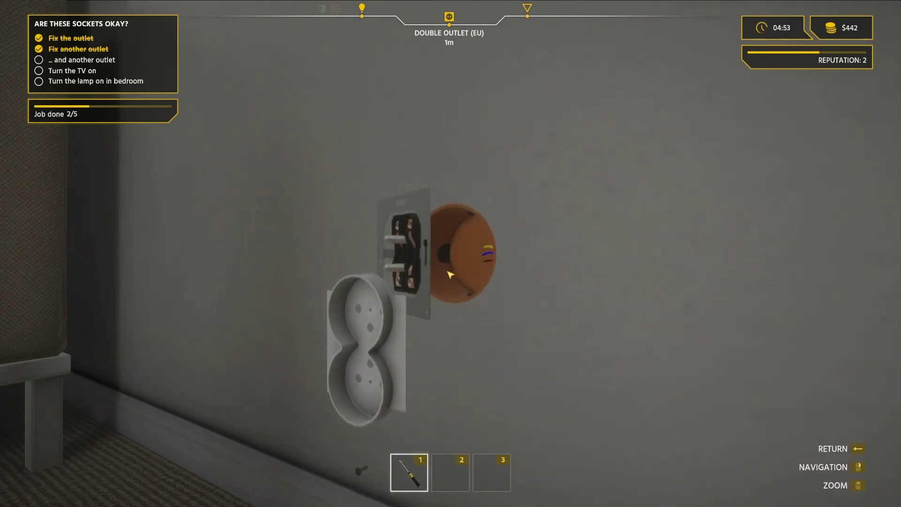
pyautogui.moveTo(445, 276); pyautogui.dragTo(388, 261)
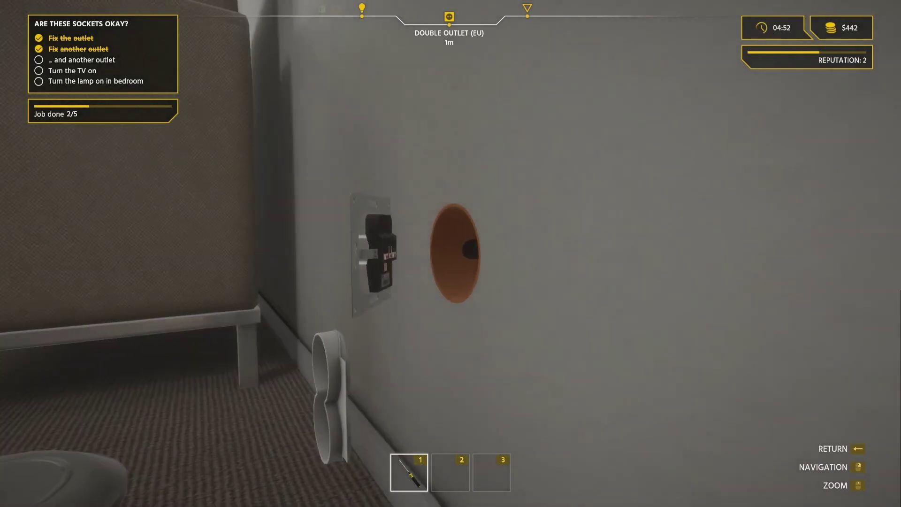
pyautogui.click(397, 258)
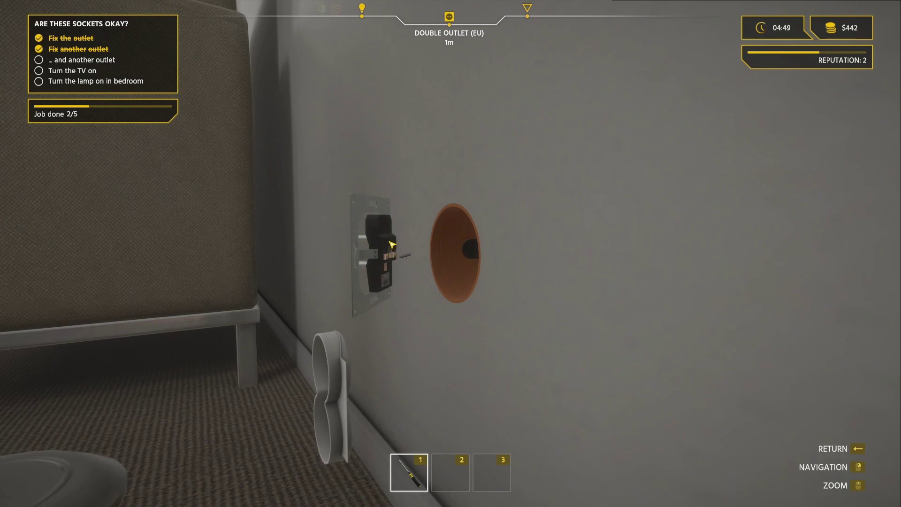
pyautogui.moveTo(430, 283); pyautogui.dragTo(435, 282)
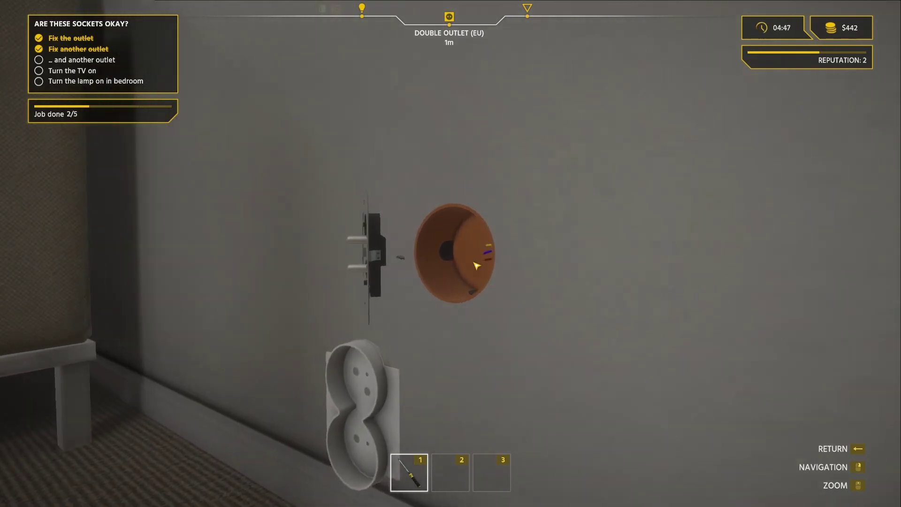
# Attach the blue and yellow-green wires, then reassemble the double outlet's module, face and frame
pyautogui.click(486, 252)
pyautogui.moveTo(493, 254); pyautogui.dragTo(451, 254)
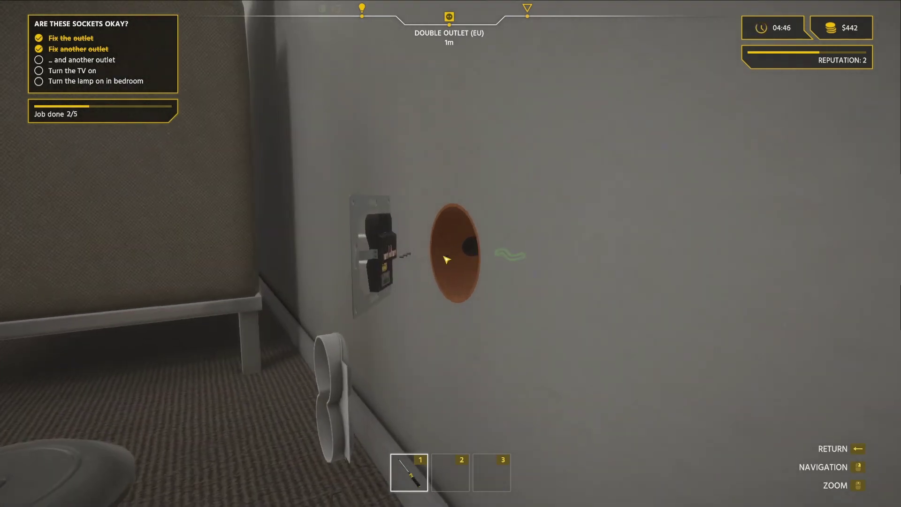
pyautogui.click(386, 269)
pyautogui.moveTo(387, 269)
pyautogui.mouseDown()
pyautogui.moveTo(505, 263)
pyautogui.moveTo(450, 248)
pyautogui.moveTo(423, 253)
pyautogui.mouseUp()
pyautogui.click(406, 261)
pyautogui.click(482, 248)
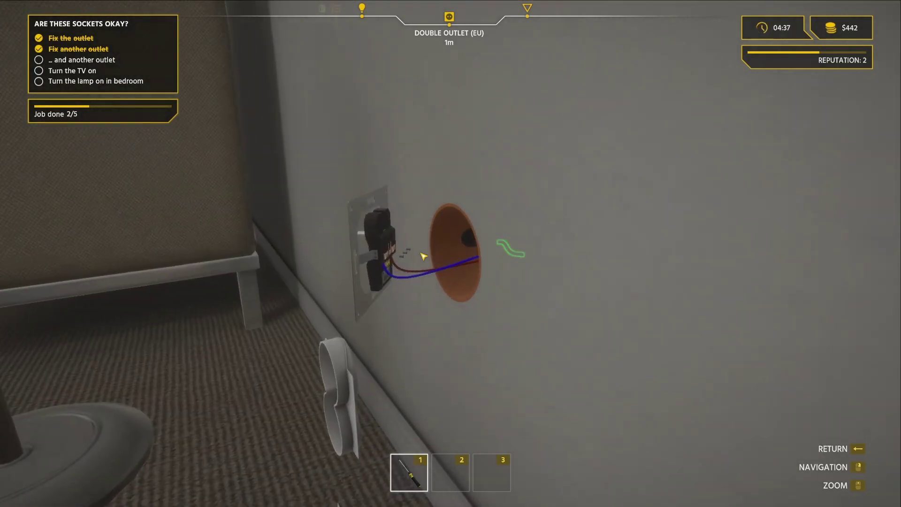
pyautogui.click(387, 265)
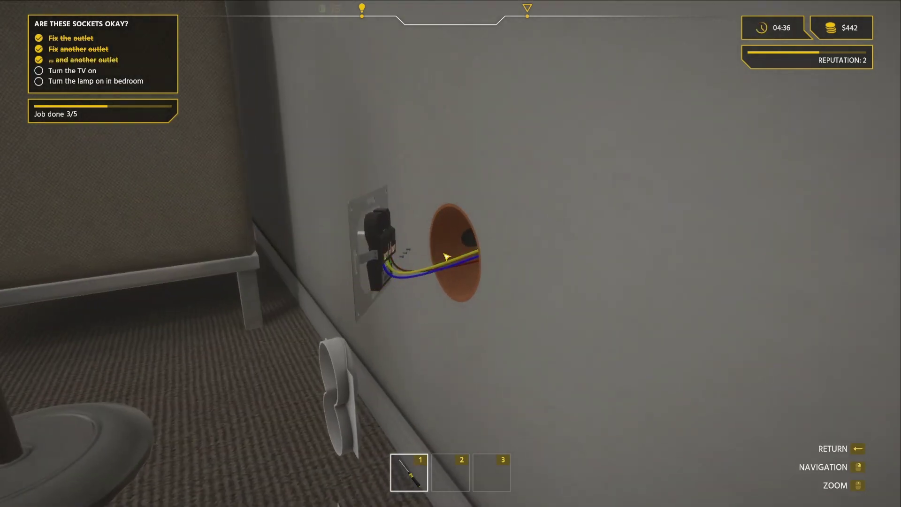
pyautogui.click(408, 257)
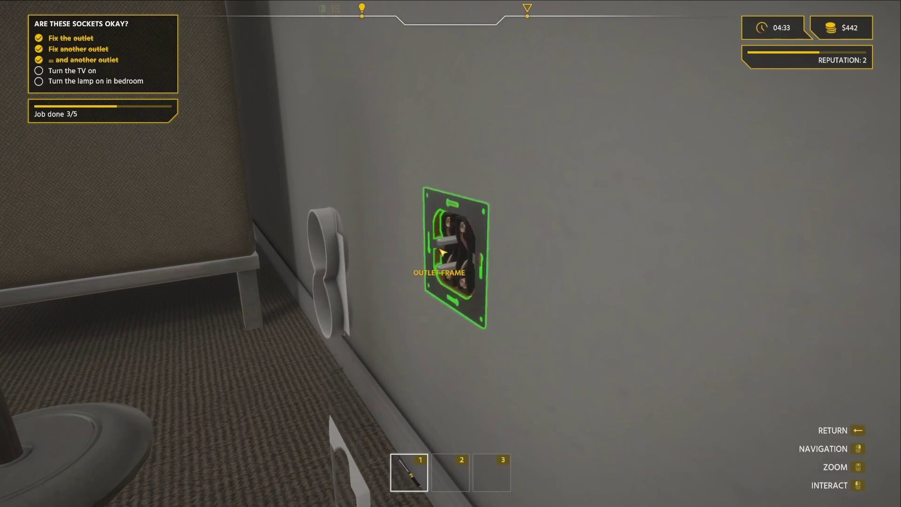
pyautogui.click(441, 254)
pyautogui.click(325, 272)
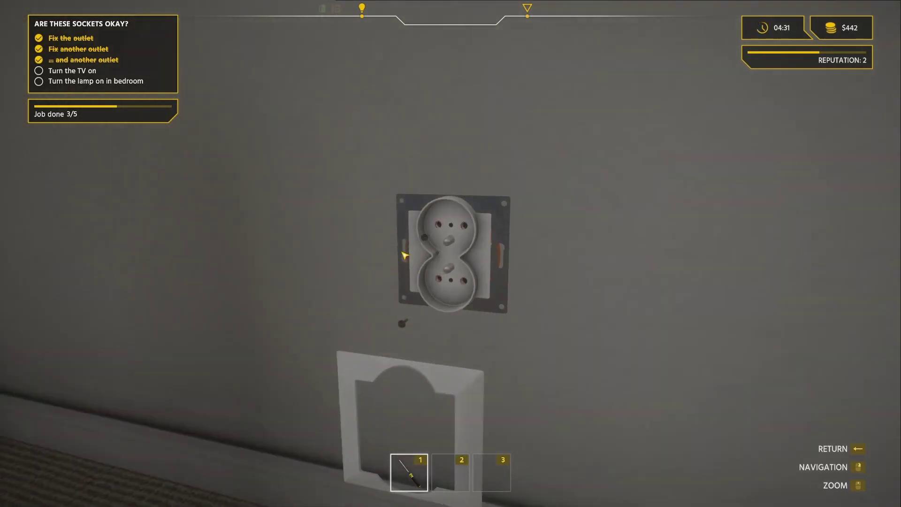
pyautogui.click(406, 322)
# Plug the floor lamp into the repaired double outlet
pyautogui.press('Escape')
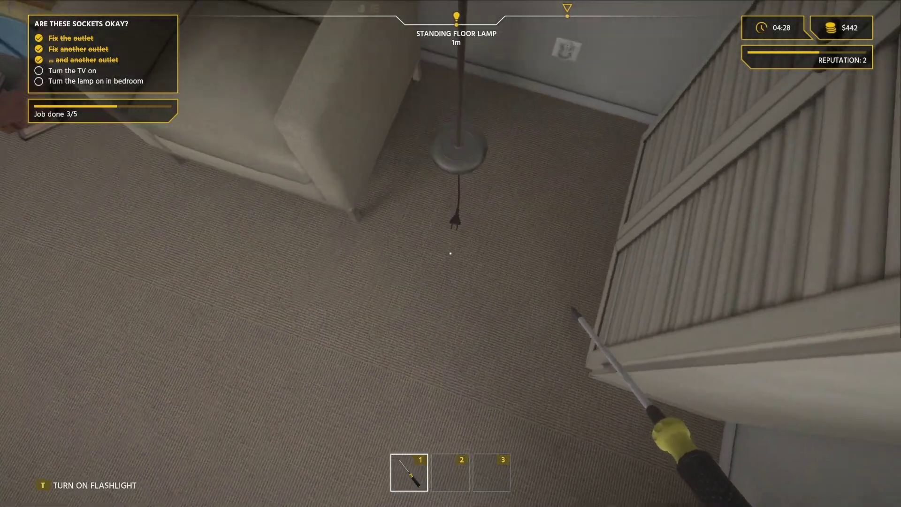
pyautogui.click(450, 254)
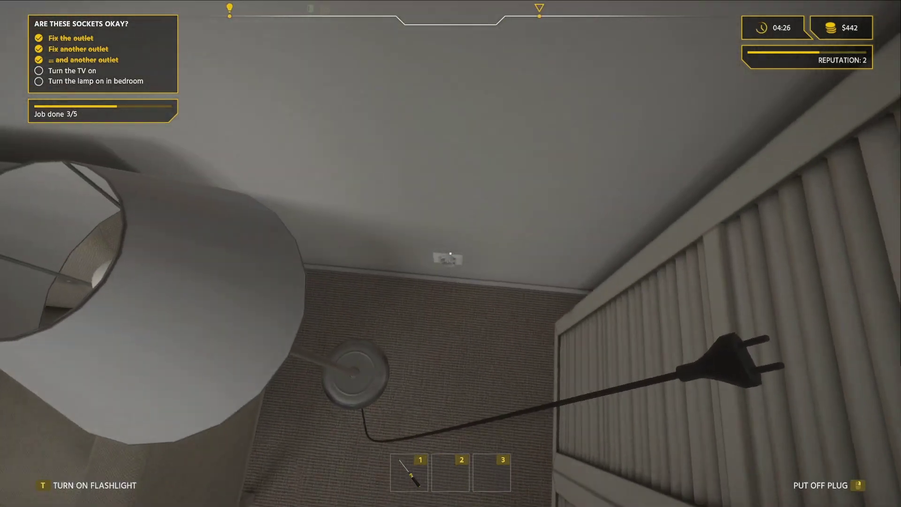
pyautogui.click(450, 254)
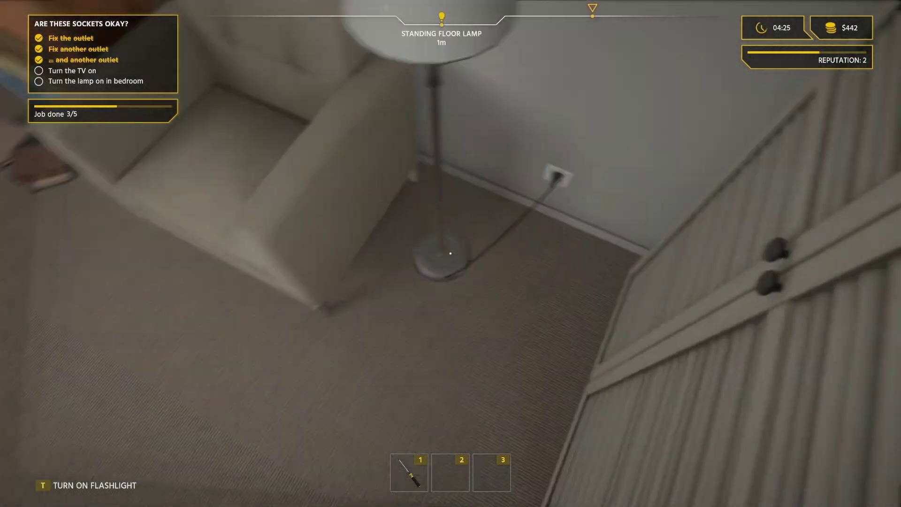
# Walk through the house to the TV and bedroom lamp, then head toward the blue door
pyautogui.press('w')
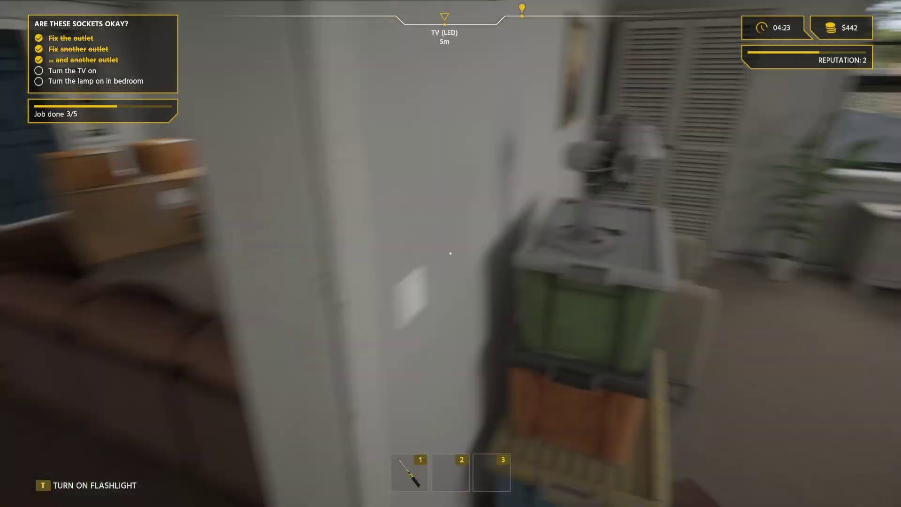
pyautogui.press('w')
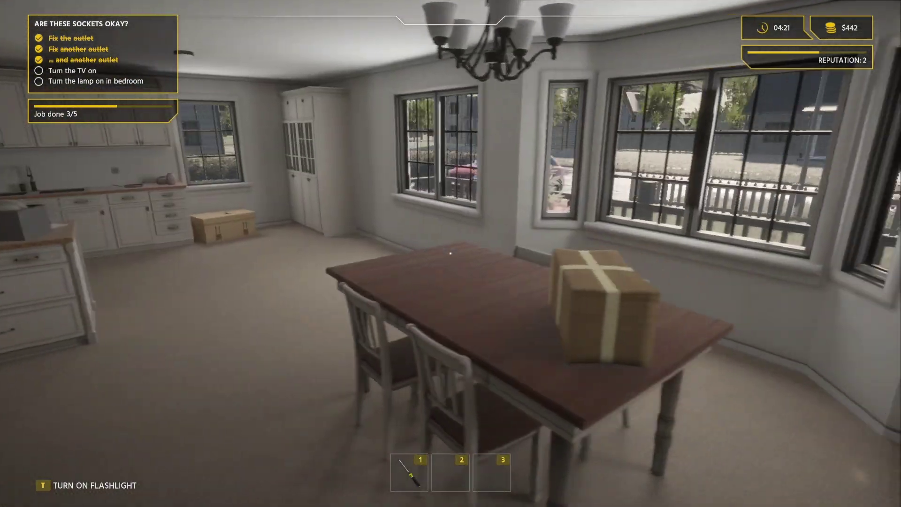
pyautogui.press('w')
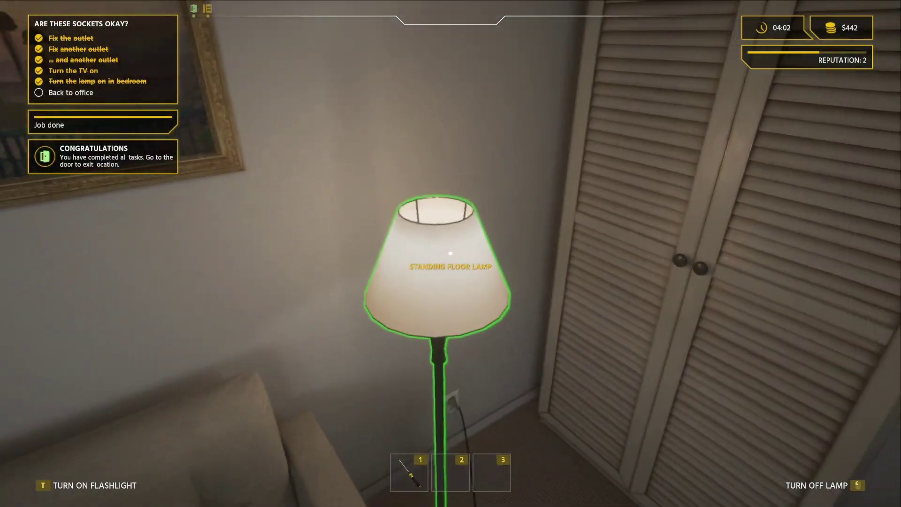
pyautogui.press('w')
pyautogui.press('w')
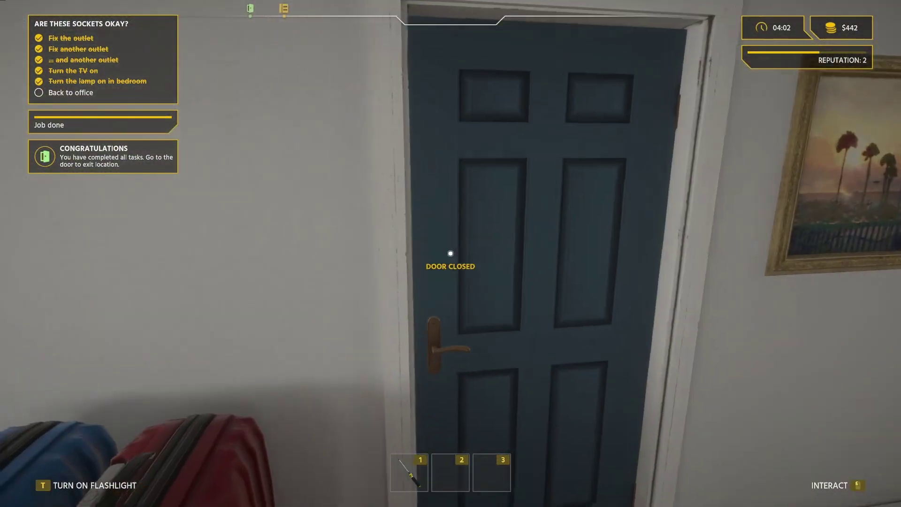
# Exit through the blue door and collect the +130 EXP and $230 mission reward
pyautogui.click(451, 254)
pyautogui.press('w')
pyautogui.click(451, 254)
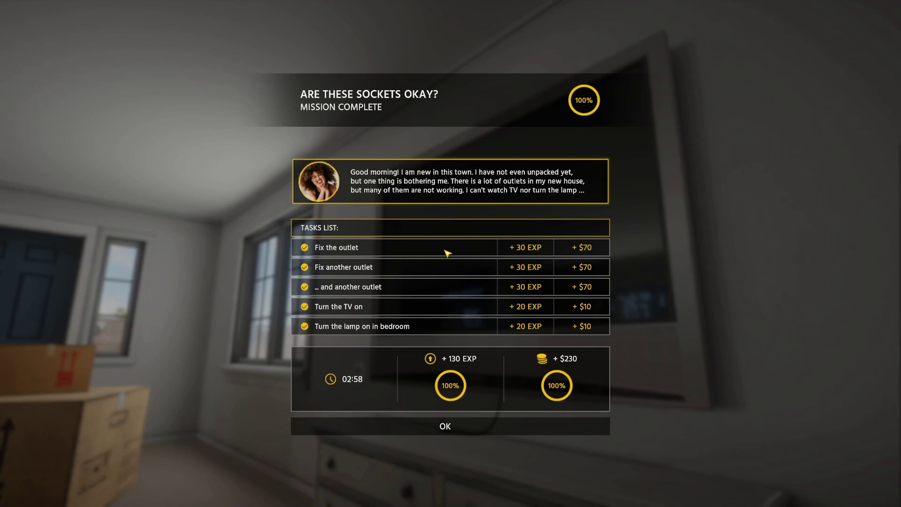
pyautogui.click(459, 419)
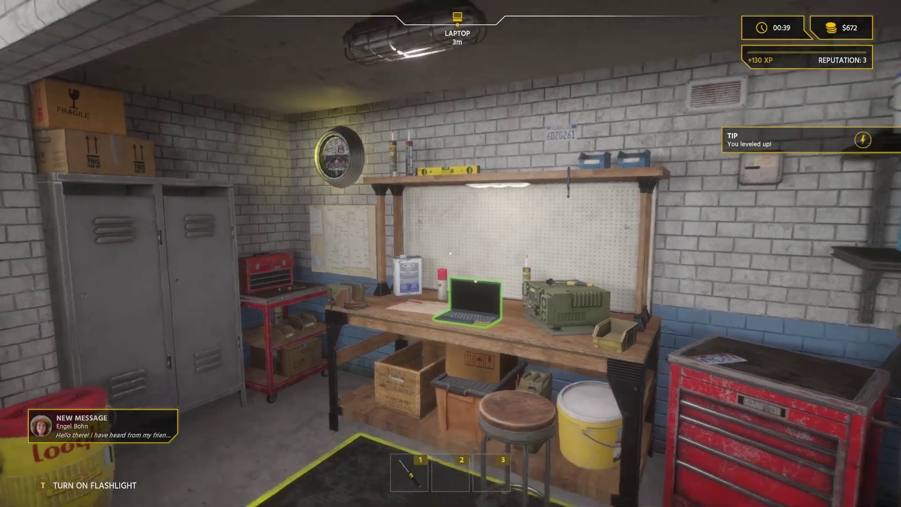
# Accept the $340 'Sensor from my bathroom' carbon monoxide job from the laptop mail, then close the laptop
pyautogui.press('w')
pyautogui.click(451, 254)
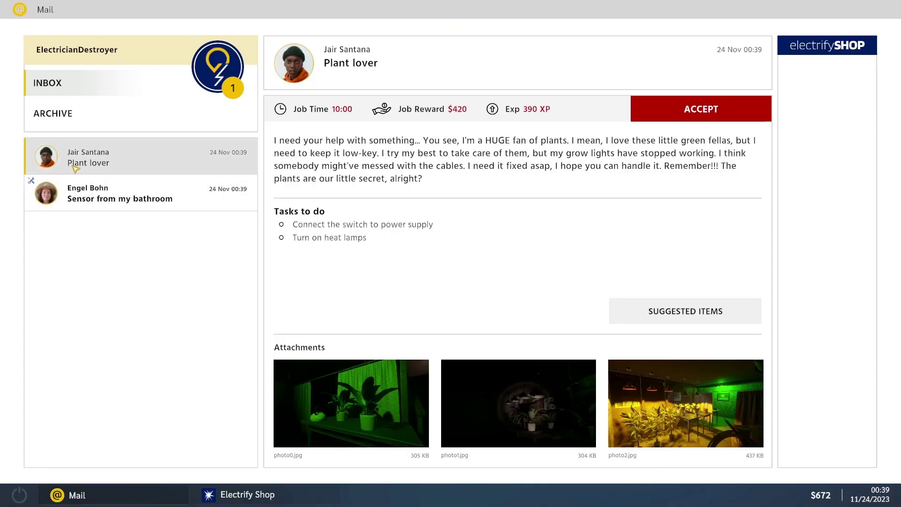
pyautogui.click(78, 168)
pyautogui.click(173, 199)
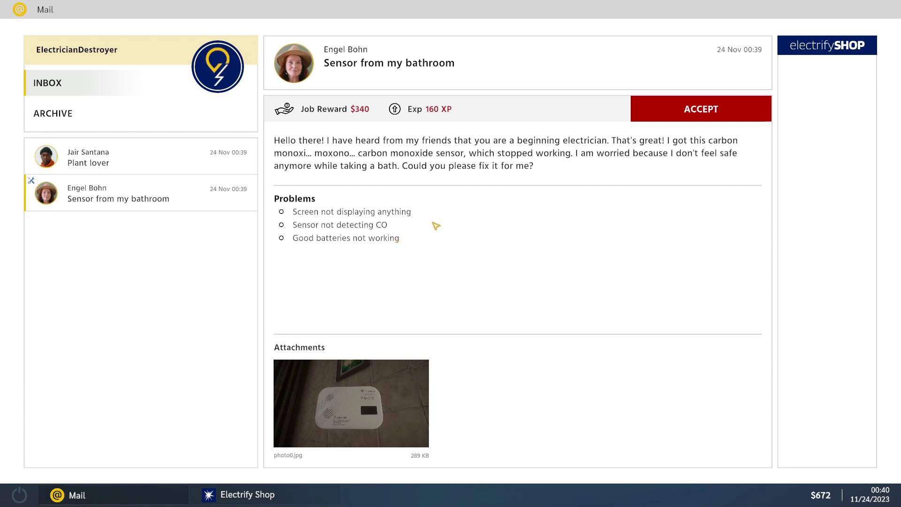
pyautogui.click(675, 120)
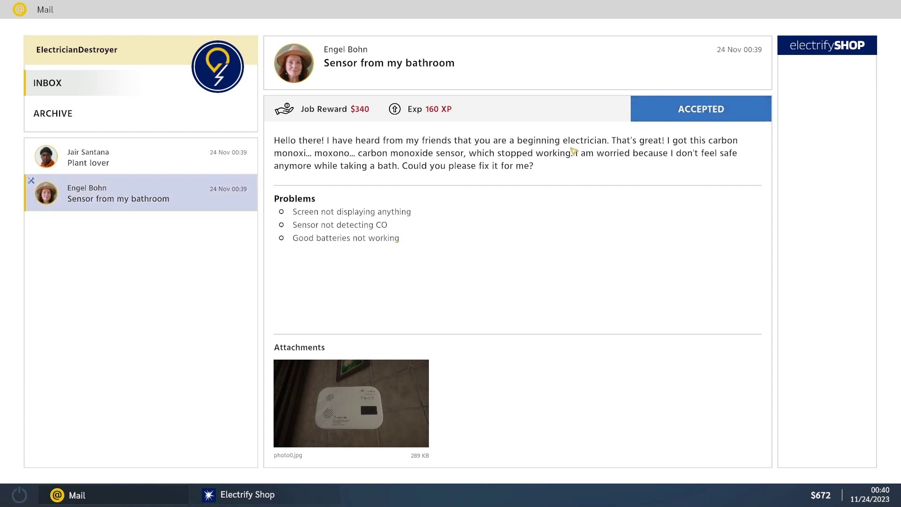
pyautogui.press('Escape')
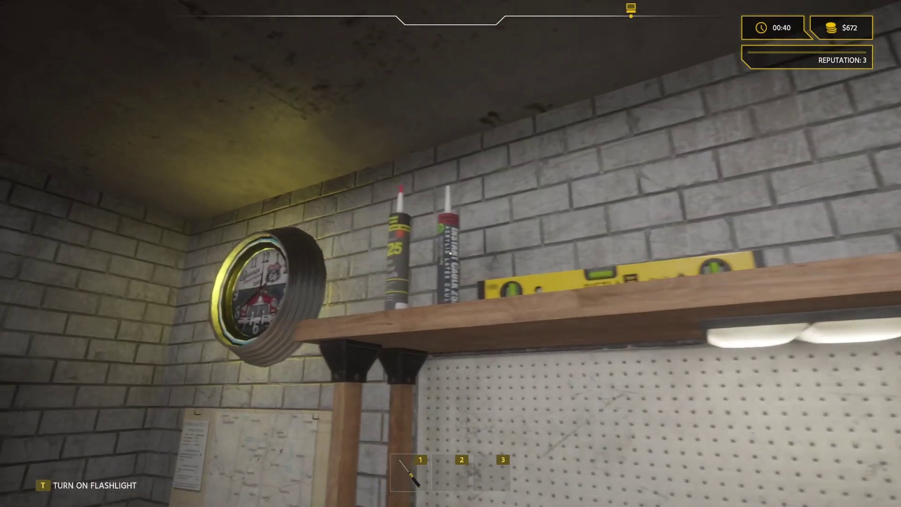
# Flip the CO detector at the workbench and remove its four back-case screws
pyautogui.press('w')
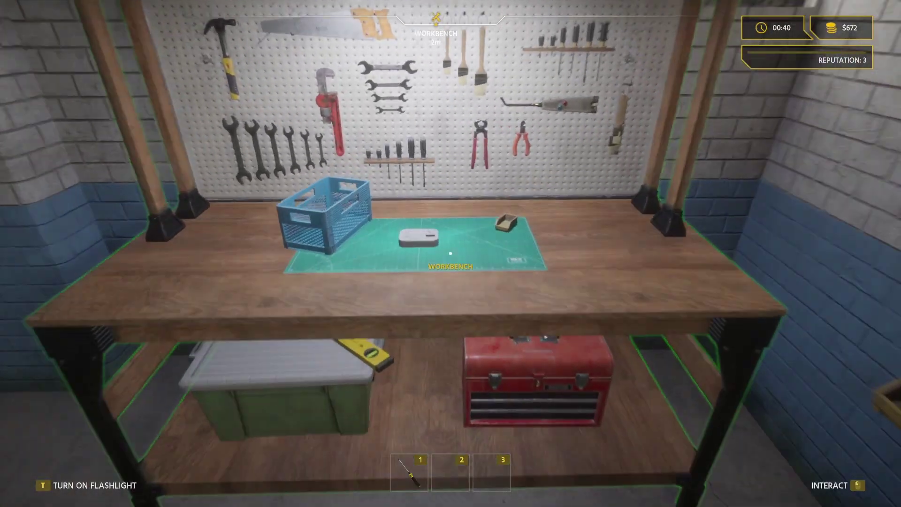
pyautogui.press('e')
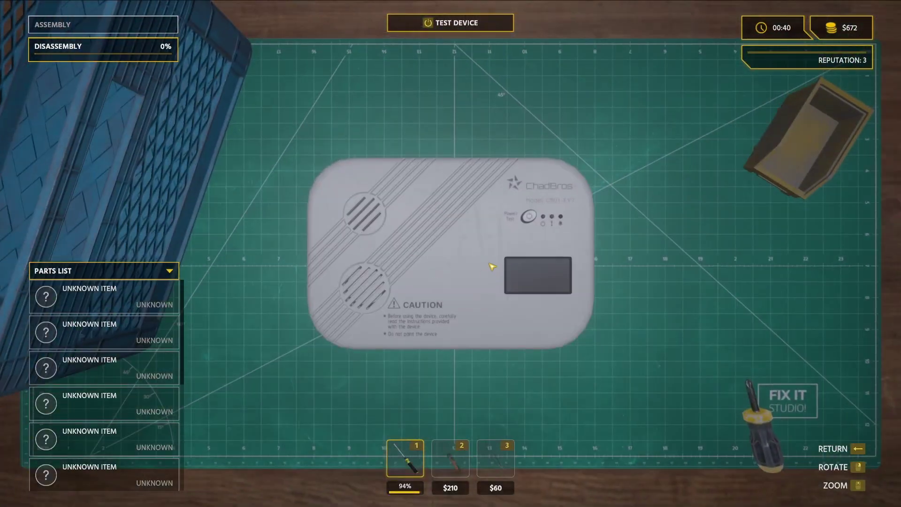
pyautogui.moveTo(534, 220); pyautogui.dragTo(558, 321)
pyautogui.click(570, 301)
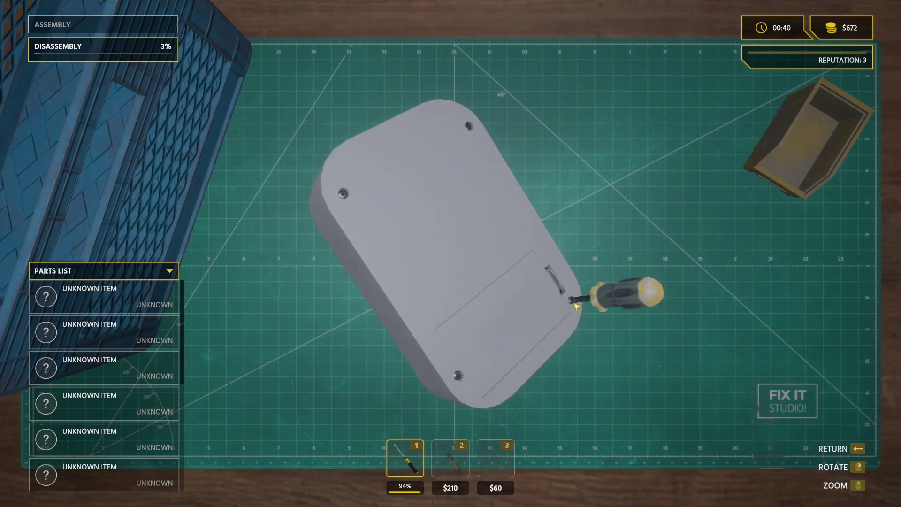
pyautogui.click(469, 125)
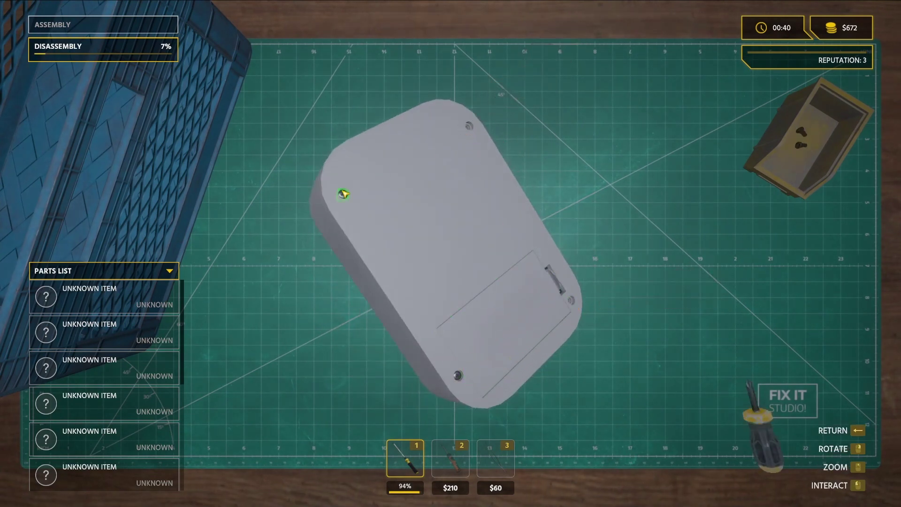
pyautogui.click(344, 194)
pyautogui.click(459, 376)
# Take off the battery cover, both batteries and the back case to expose the boards
pyautogui.click(507, 324)
pyautogui.click(493, 332)
pyautogui.click(507, 317)
pyautogui.click(473, 310)
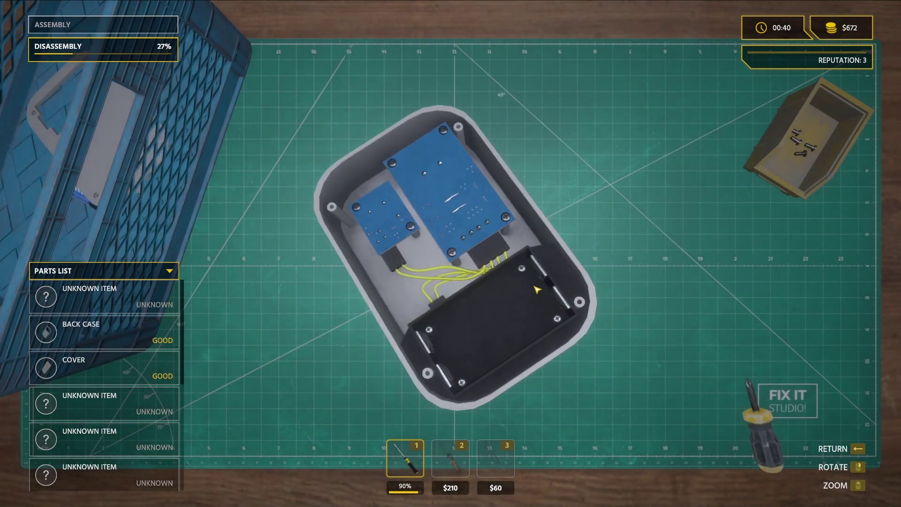
# Unscrew the large circuit board, small board and battery holder screws
pyautogui.click(451, 208)
pyautogui.click(504, 219)
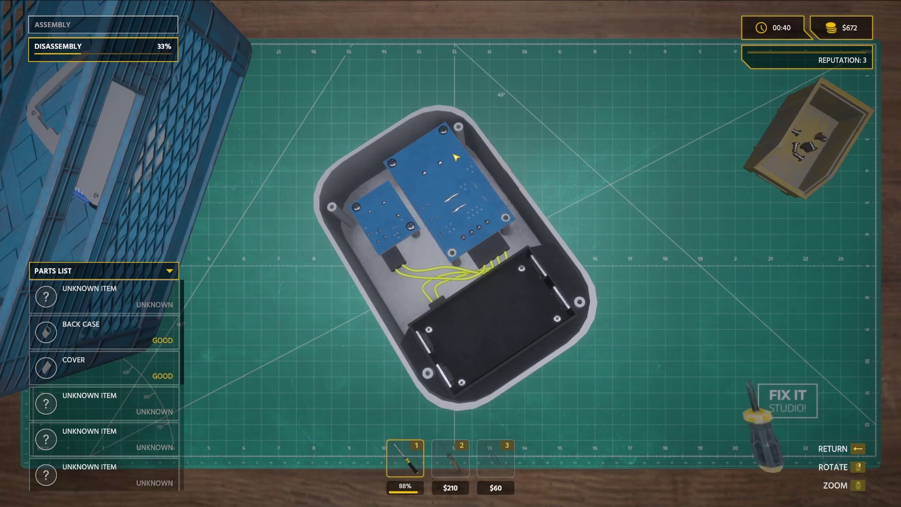
pyautogui.click(443, 131)
pyautogui.click(385, 145)
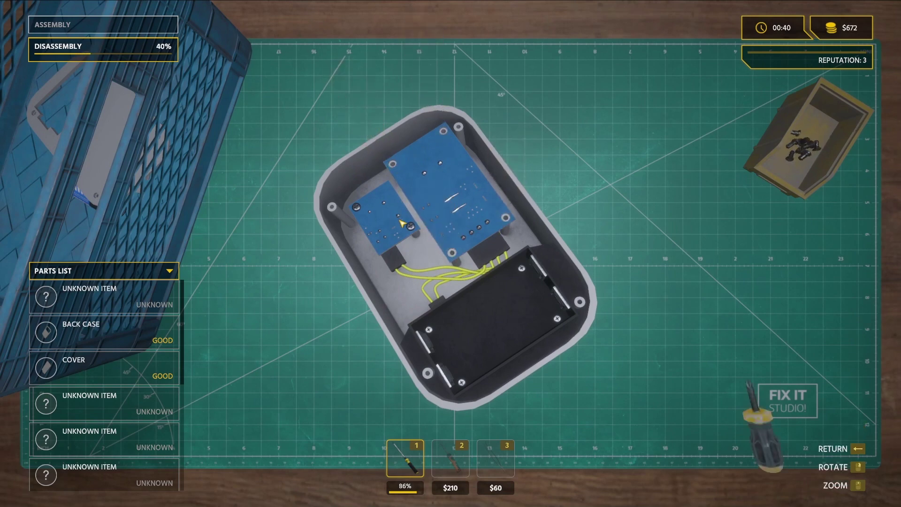
pyautogui.click(413, 227)
pyautogui.click(355, 206)
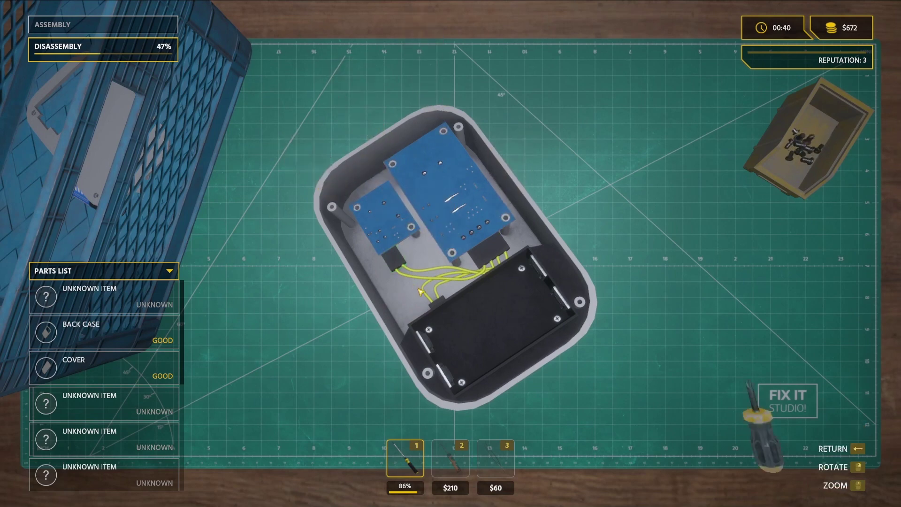
pyautogui.click(428, 328)
pyautogui.click(462, 383)
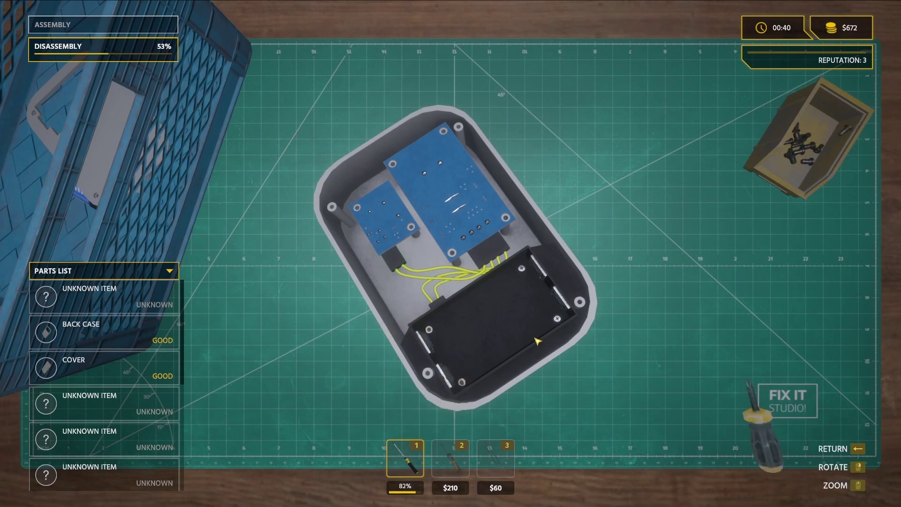
# Remove the battery socket and unplug the three wire connectors
pyautogui.click(579, 302)
pyautogui.click(557, 319)
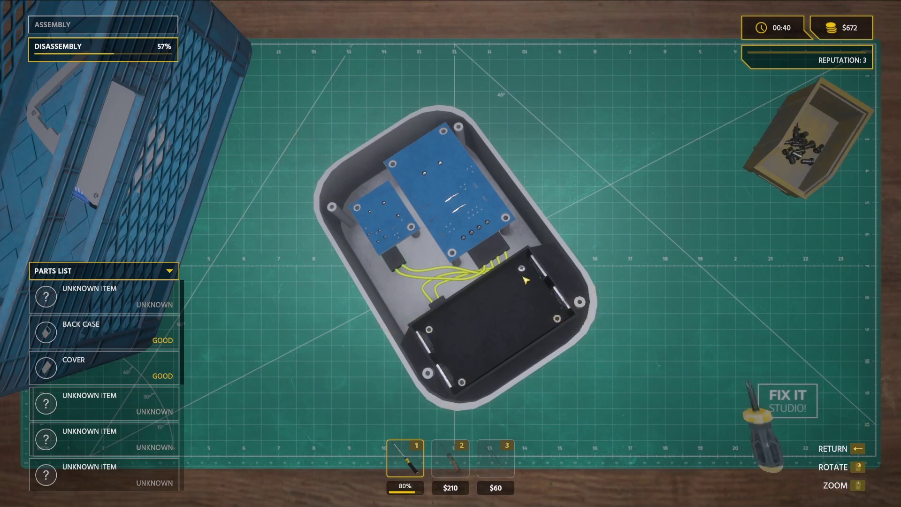
pyautogui.click(490, 309)
pyautogui.click(442, 307)
pyautogui.click(487, 249)
pyautogui.click(396, 261)
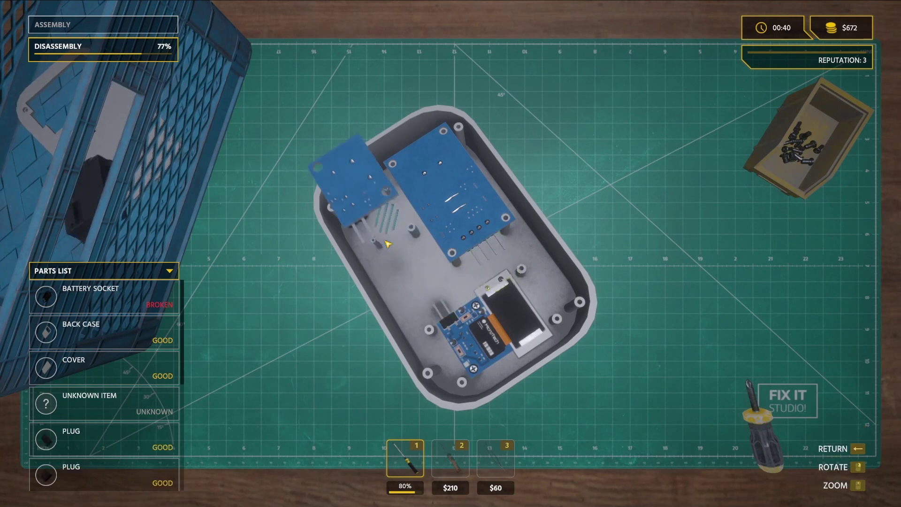
# Take out the wires and circuit boards, then the display board and screen assembly
pyautogui.click(380, 215)
pyautogui.click(451, 190)
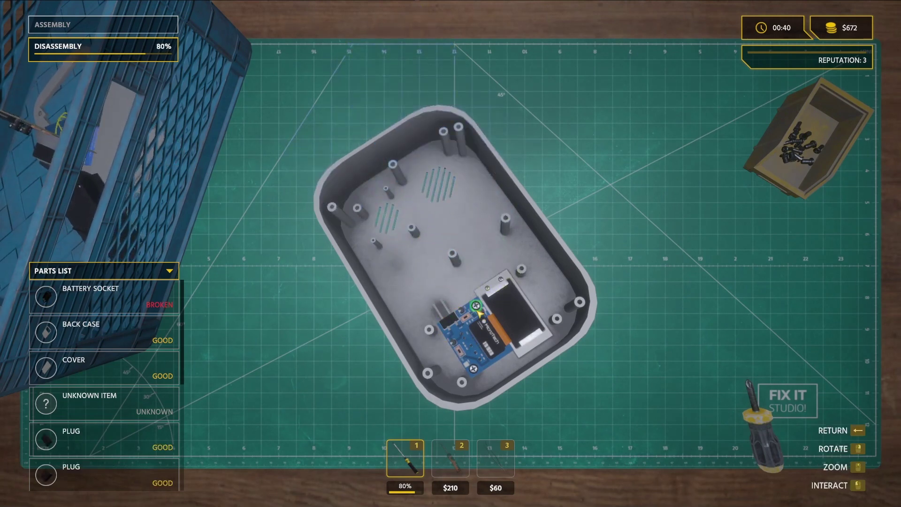
pyautogui.click(471, 297)
pyautogui.click(465, 375)
pyautogui.click(502, 280)
pyautogui.click(497, 311)
# Remove the empty case, buy a replacement battery socket, and open the screen plate for fixing
pyautogui.click(492, 319)
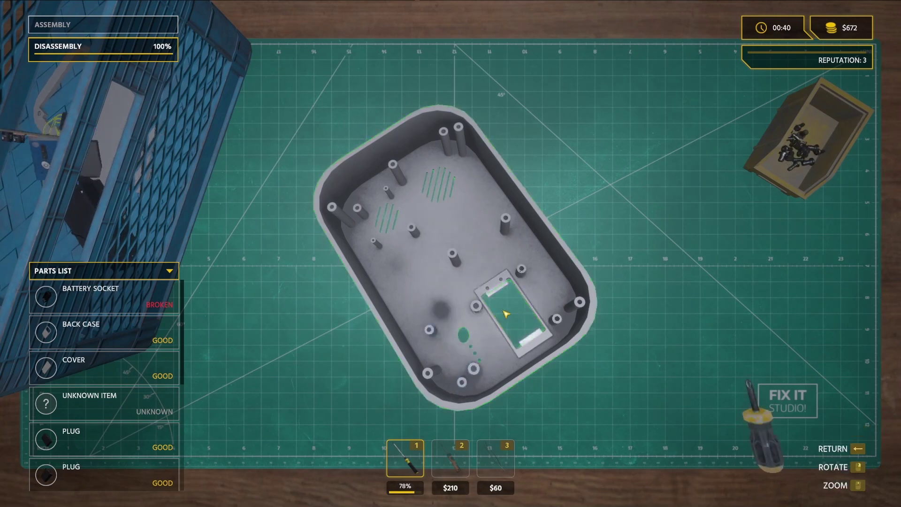
pyautogui.click(138, 310)
pyautogui.click(218, 297)
pyautogui.click(374, 289)
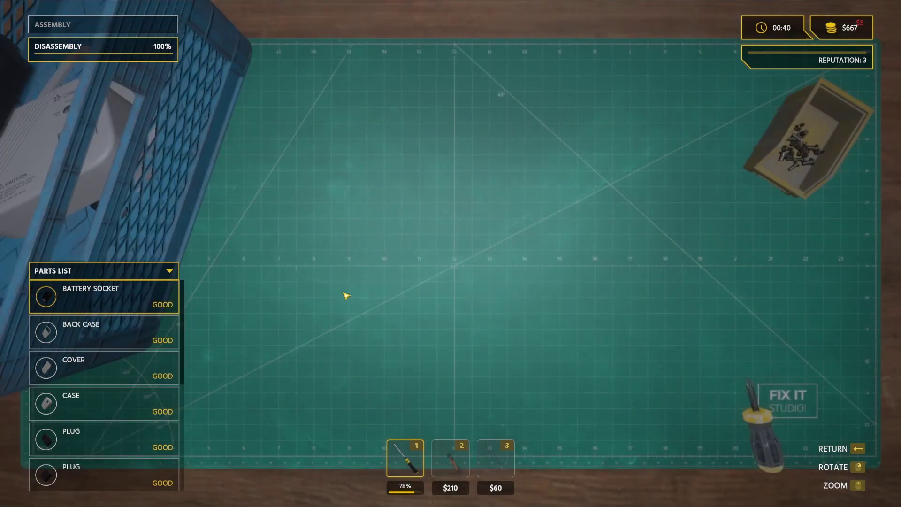
pyautogui.scroll(-3, 156, 352)
pyautogui.scroll(-2, 157, 352)
pyautogui.click(156, 352)
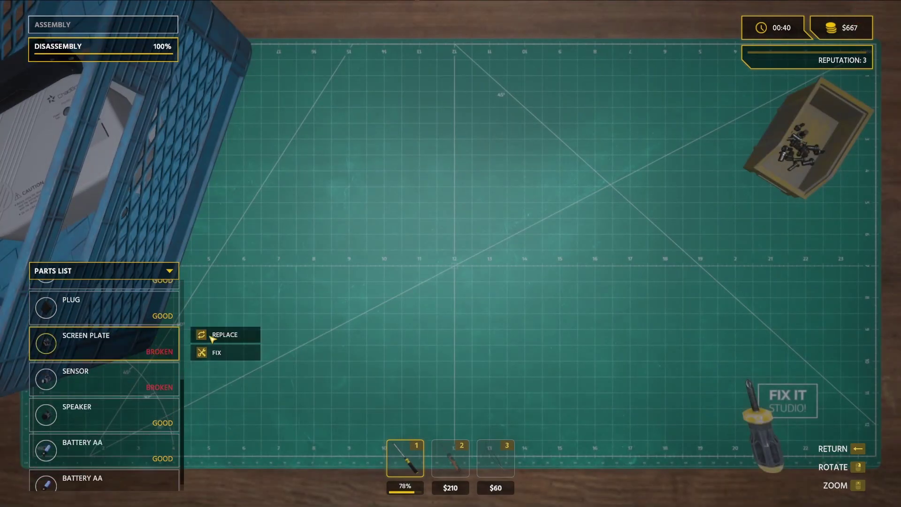
pyautogui.click(220, 353)
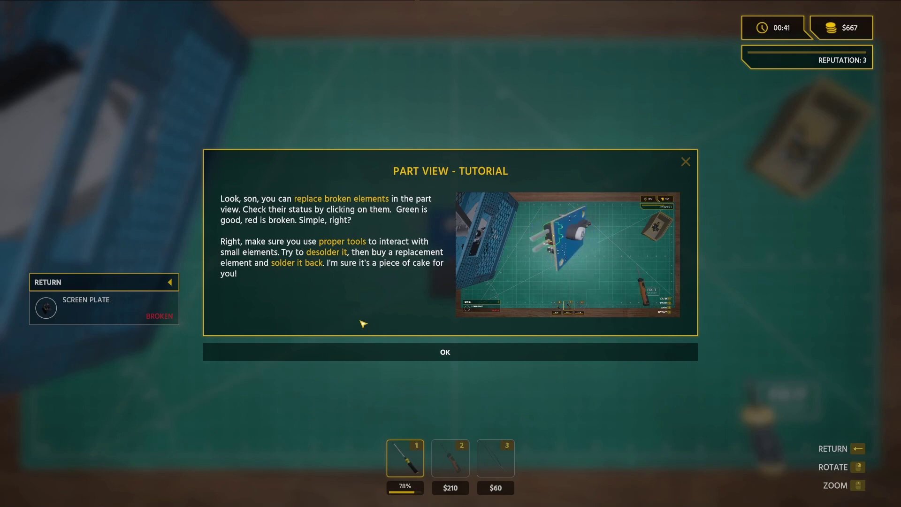
# Dismiss the part-view tutorial, inspect the screen plate, and start buying the $210 soldering iron
pyautogui.click(394, 351)
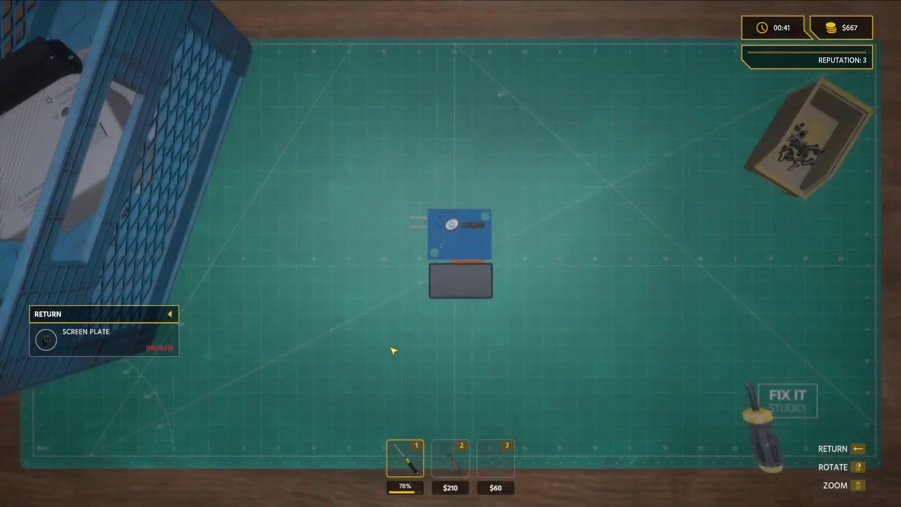
pyautogui.click(478, 272)
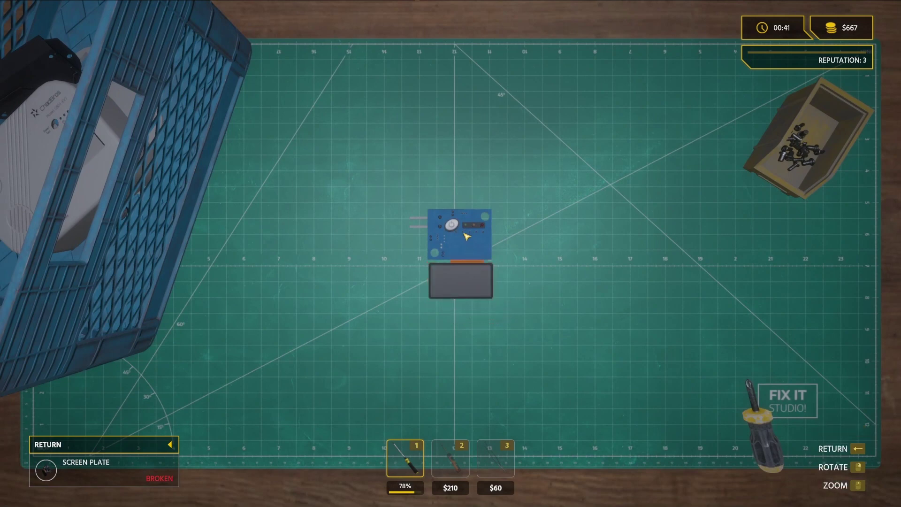
pyautogui.click(465, 238)
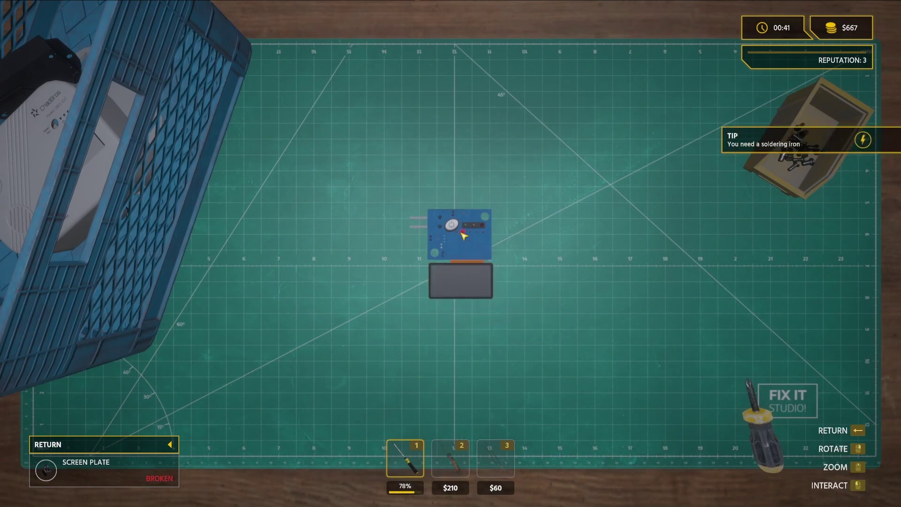
# Buy the soldering iron and desolder all the old screen plate joints
pyautogui.click(450, 459)
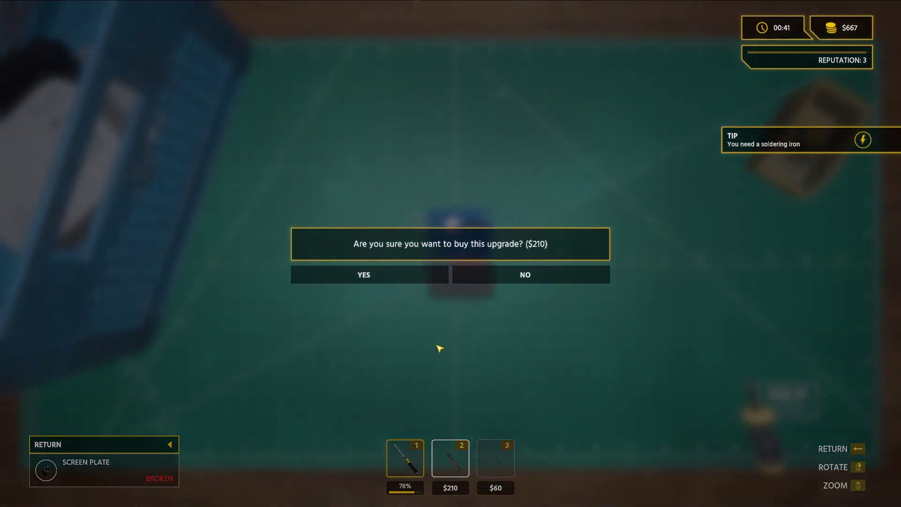
pyautogui.click(367, 274)
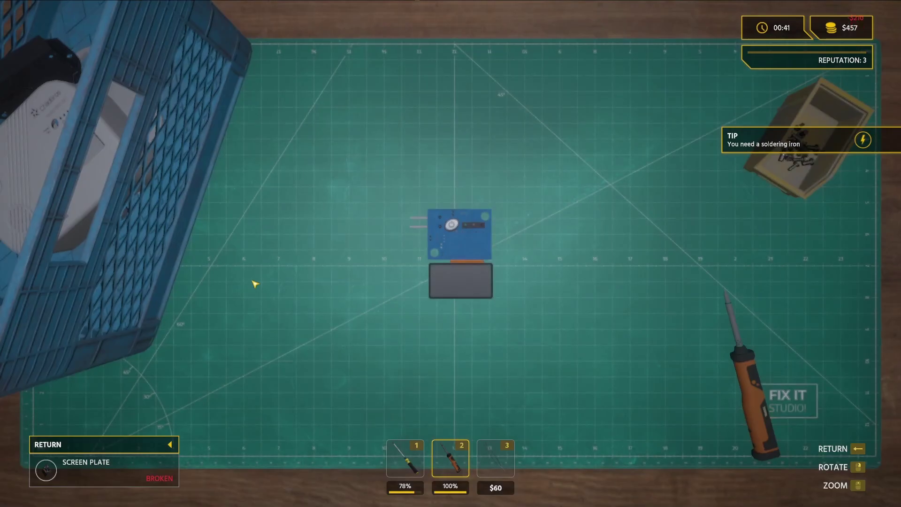
pyautogui.click(462, 238)
pyautogui.click(465, 237)
pyautogui.click(473, 236)
pyautogui.click(481, 237)
pyautogui.click(482, 237)
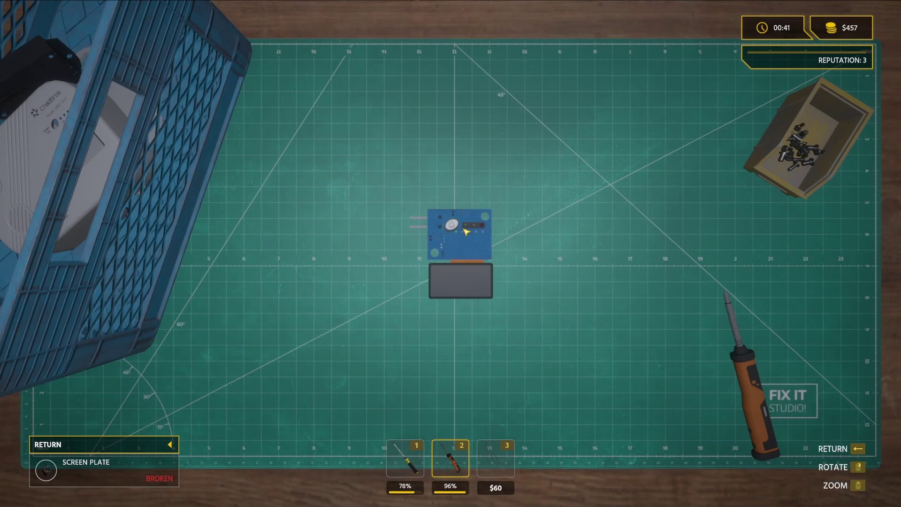
# Replace the old screen plate with a new $10 one, solder it on, and return
pyautogui.click(457, 271)
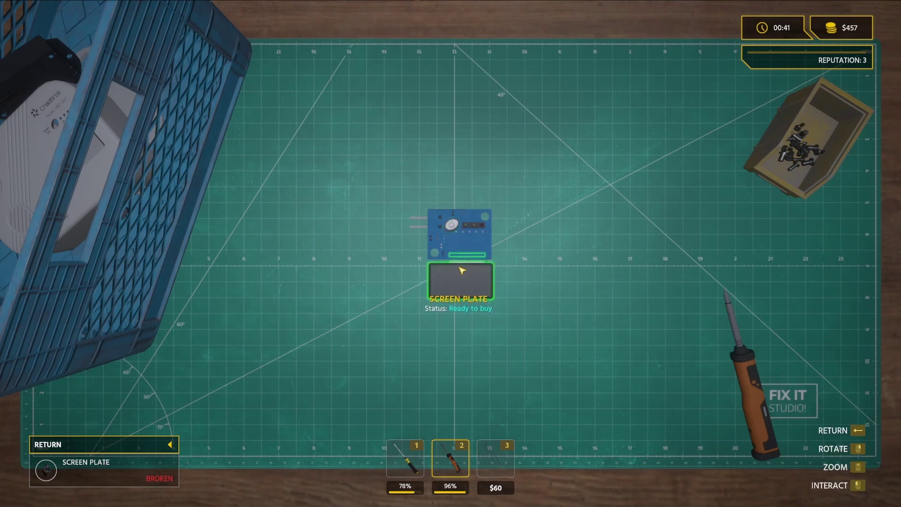
pyautogui.click(456, 268)
pyautogui.click(441, 273)
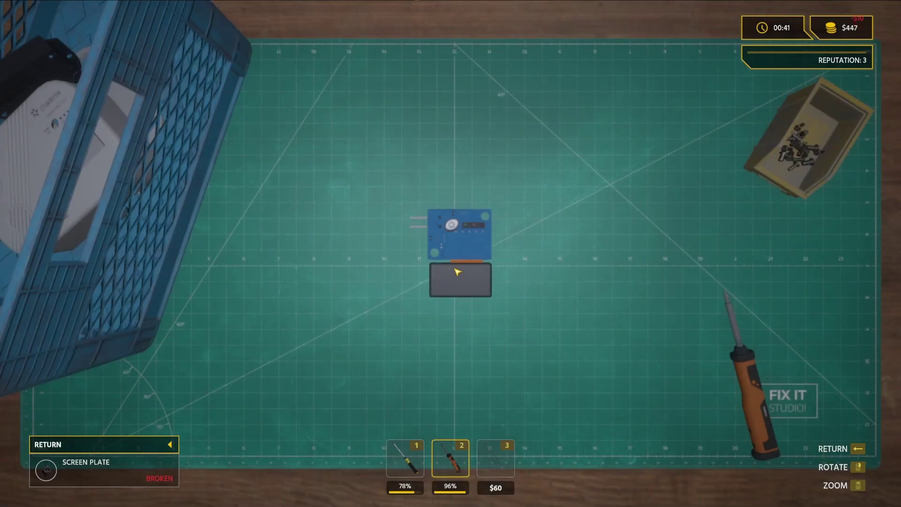
pyautogui.click(461, 238)
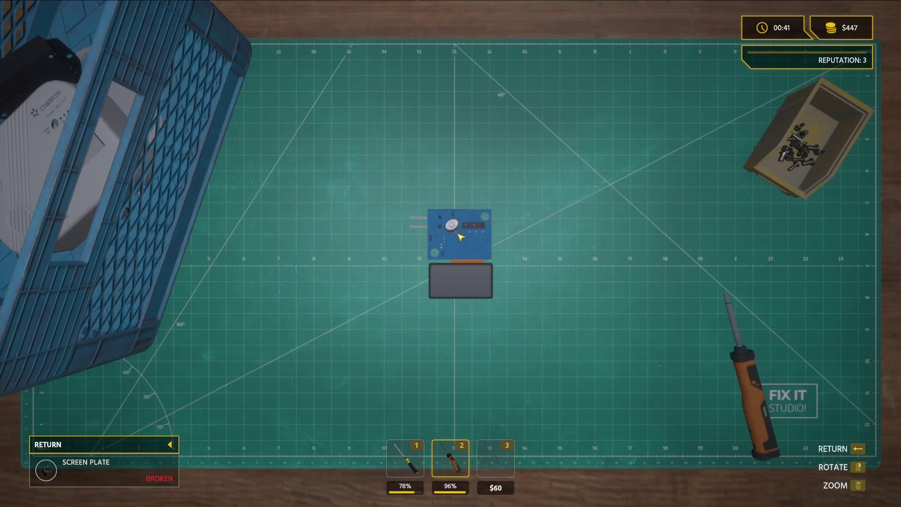
pyautogui.click(459, 237)
pyautogui.click(475, 237)
pyautogui.click(480, 238)
pyautogui.click(486, 238)
pyautogui.click(459, 281)
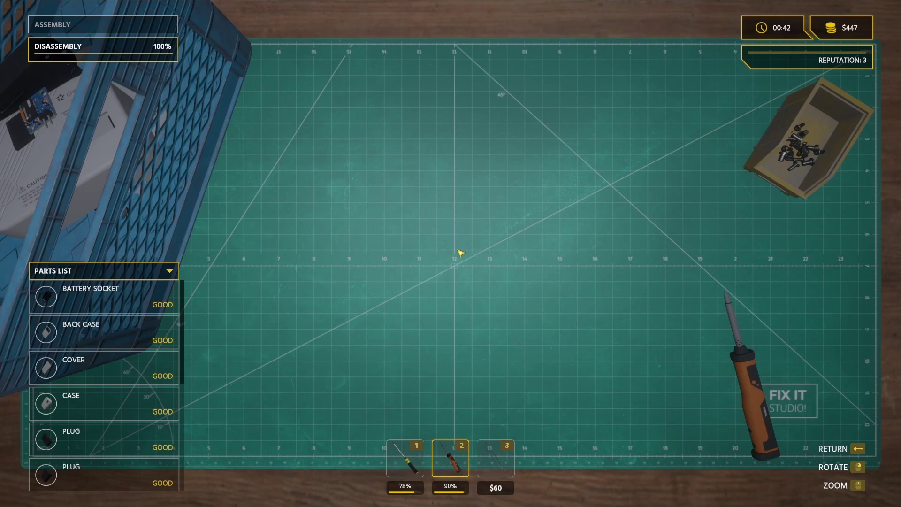
pyautogui.scroll(-4, 141, 391)
pyautogui.scroll(-2, 137, 398)
# Reopen the screen plate for fixing and buy the $60 tweezers, leaving $387
pyautogui.click(91, 338)
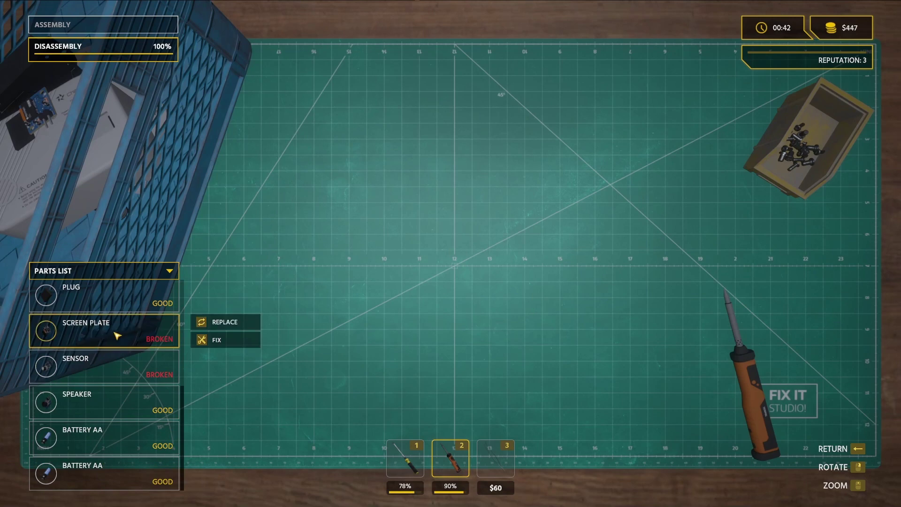
pyautogui.click(213, 340)
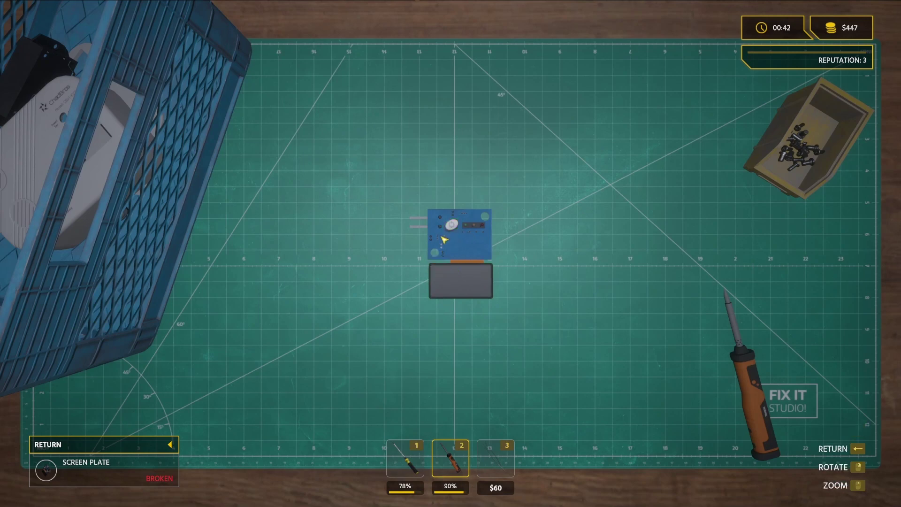
pyautogui.press('1')
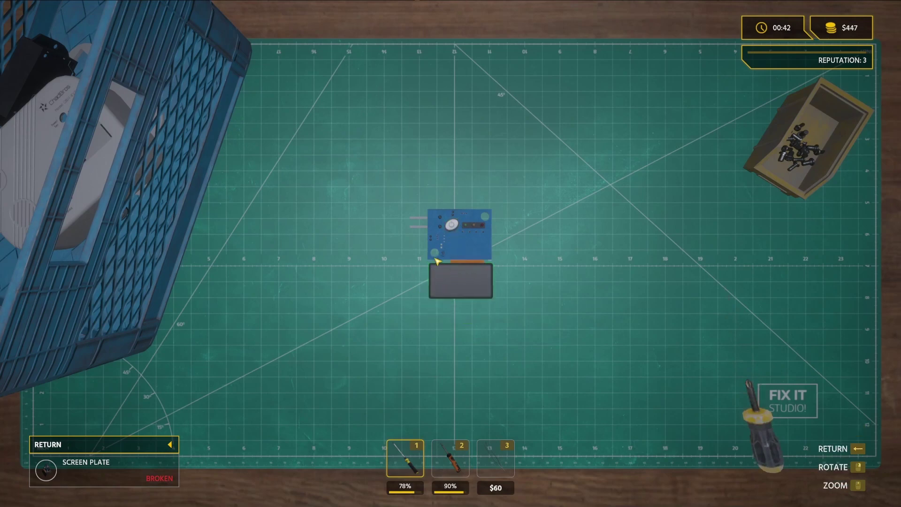
pyautogui.press('3')
pyautogui.click(438, 276)
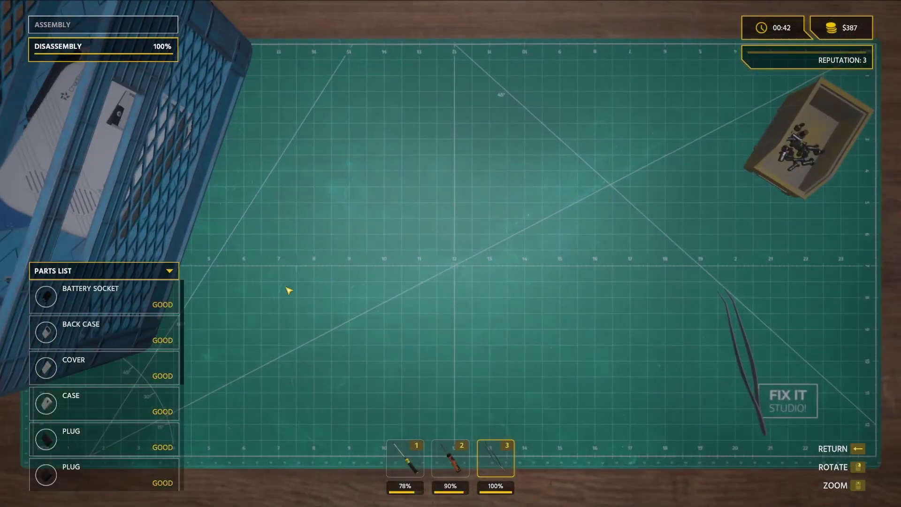
pyautogui.scroll(-3, 155, 401)
pyautogui.scroll(-2, 155, 401)
# Decline the $300 screen plate replacement, reopen it for fixing, then return to the parts list
pyautogui.click(155, 401)
pyautogui.click(226, 380)
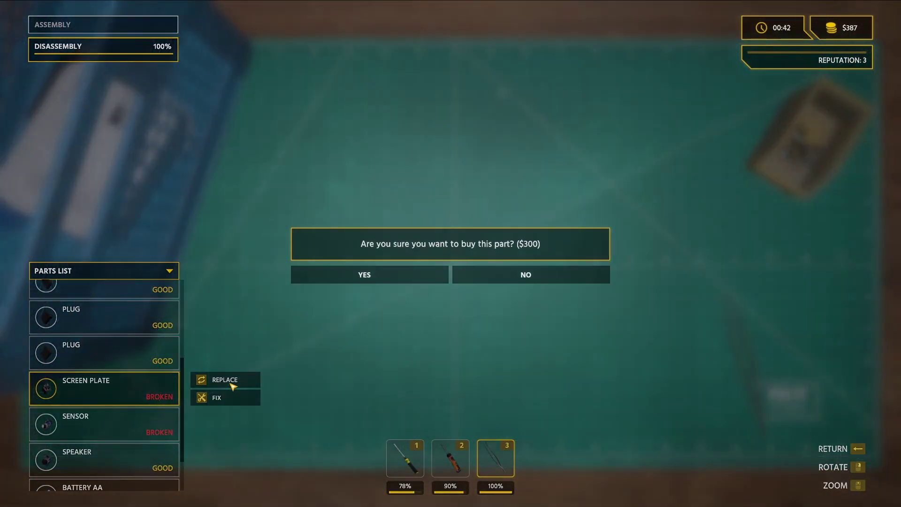
pyautogui.click(463, 279)
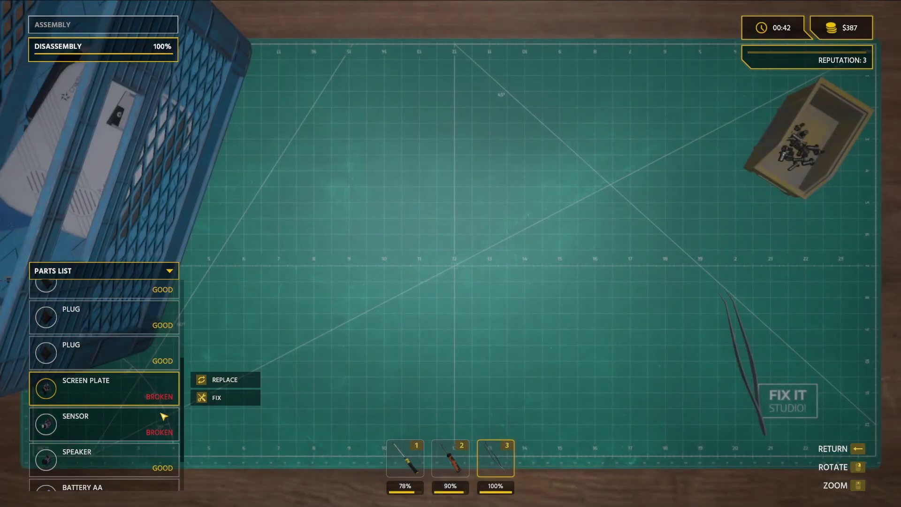
pyautogui.click(226, 397)
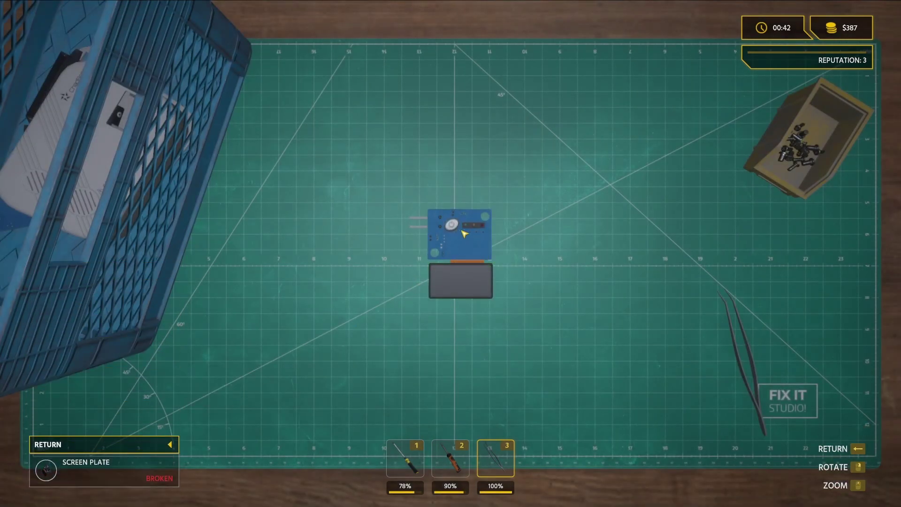
pyautogui.press('1')
pyautogui.press('2')
pyautogui.press('1')
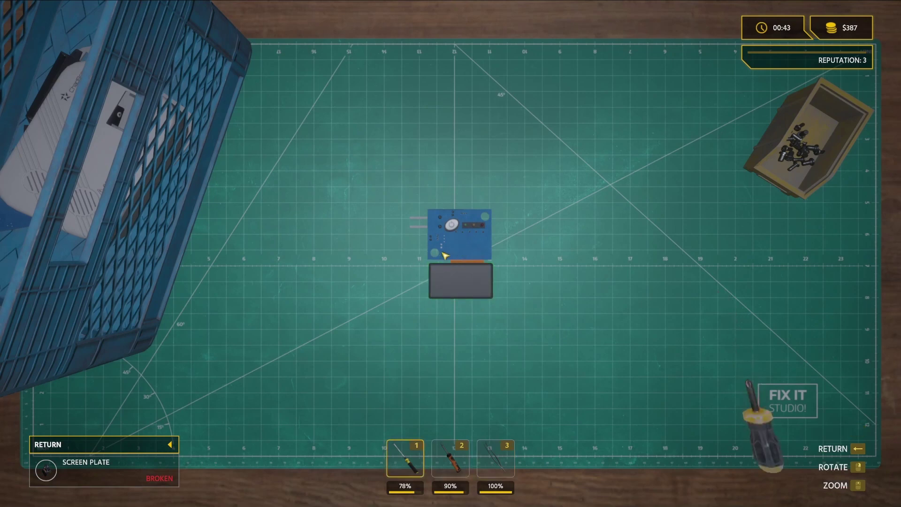
pyautogui.rightClick(470, 223)
pyautogui.scroll(-5, 126, 404)
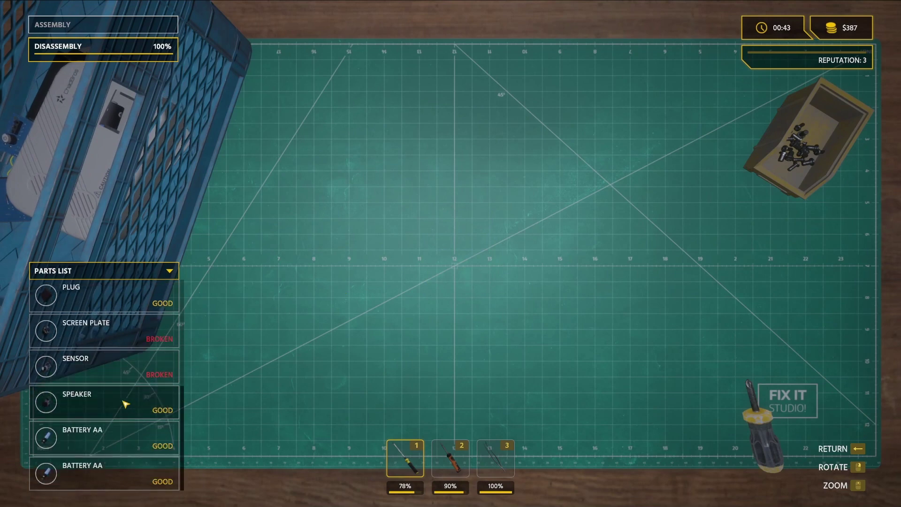
# Open the sensor for repair, inspect the oscillator with tweezers, and flip the board over
pyautogui.rightClick(138, 366)
pyautogui.click(218, 379)
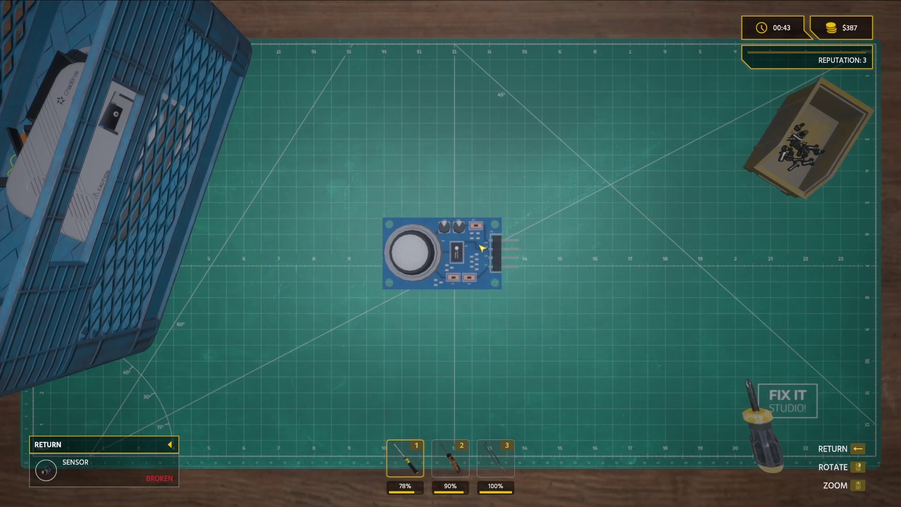
pyautogui.press('3')
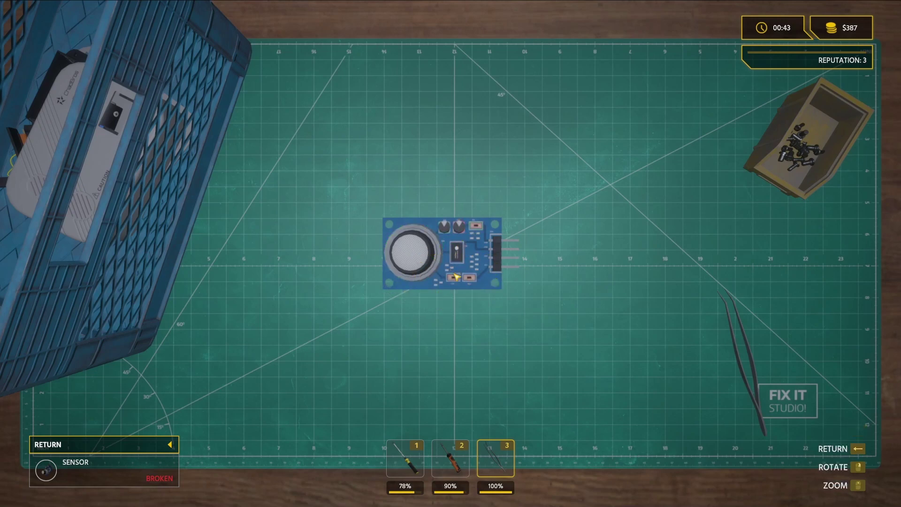
pyautogui.click(469, 280)
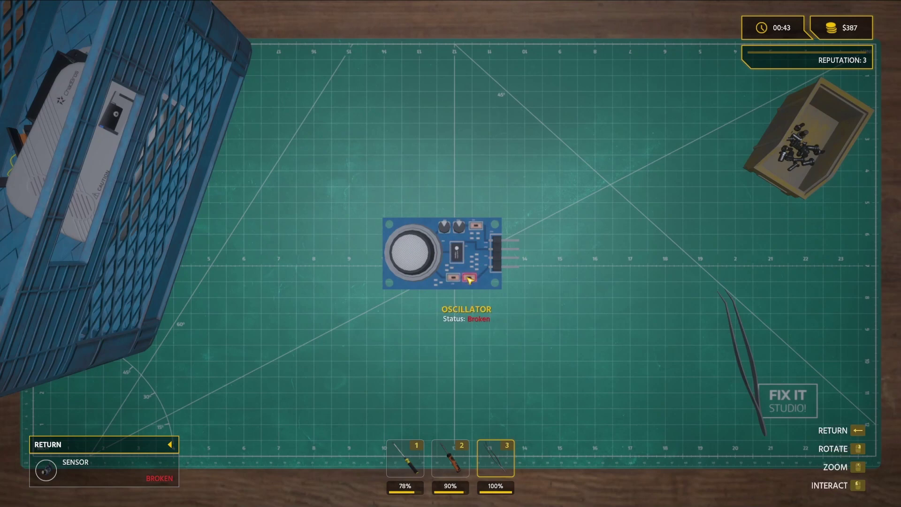
pyautogui.press('2')
pyautogui.press('1')
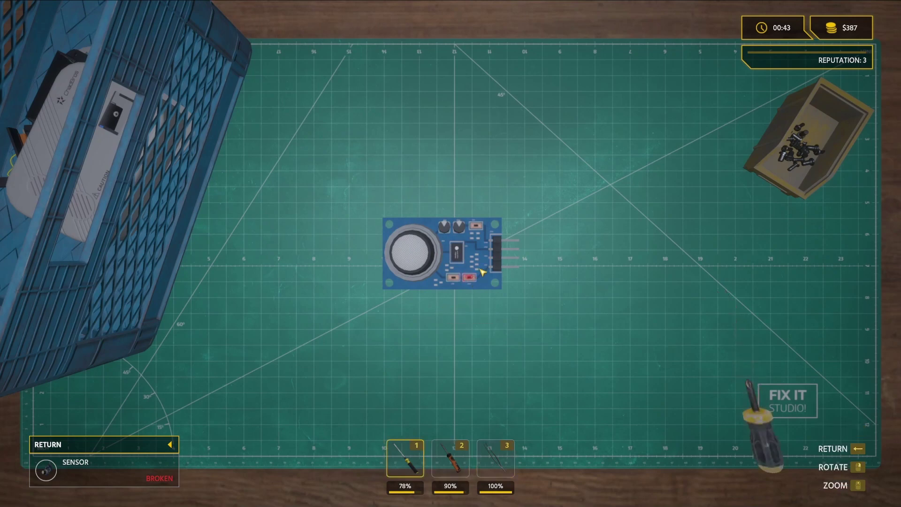
pyautogui.press('r')
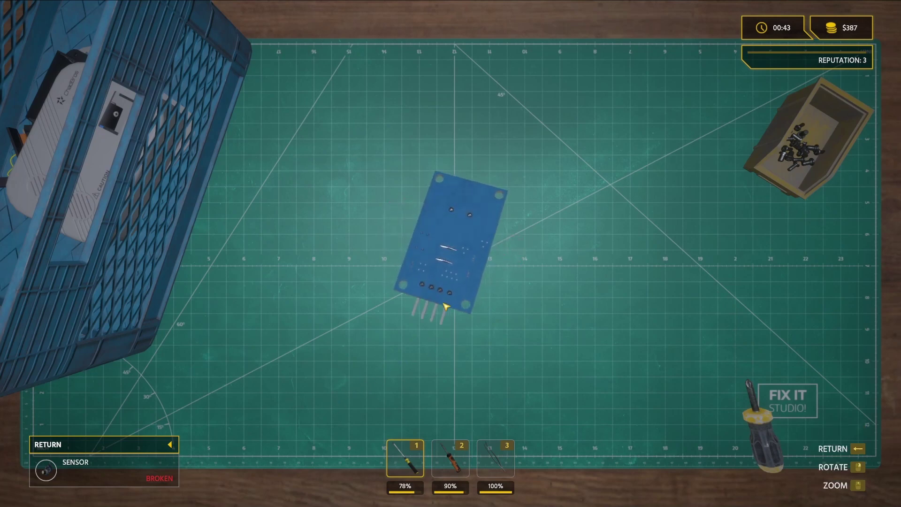
pyautogui.click(448, 299)
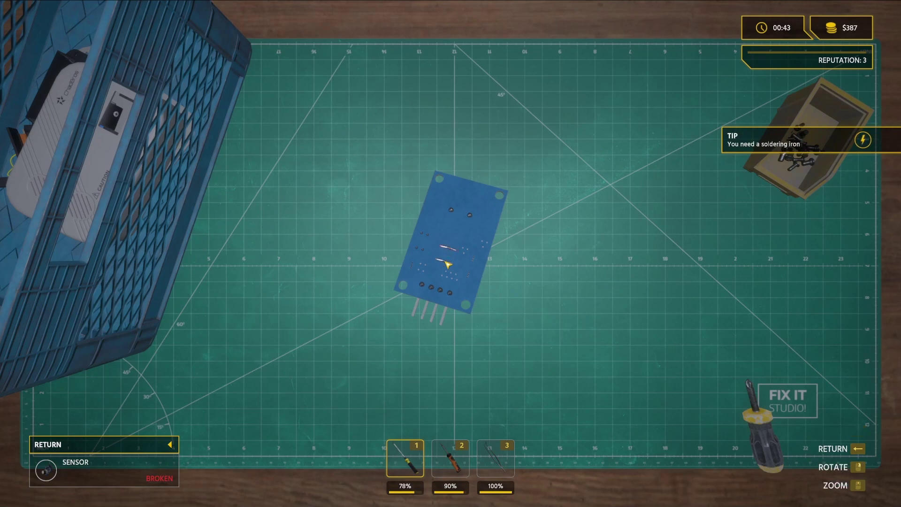
# Melt two back-side solder joints and attempt removing the integrated circuit
pyautogui.press('2')
pyautogui.click(450, 267)
pyautogui.click(452, 250)
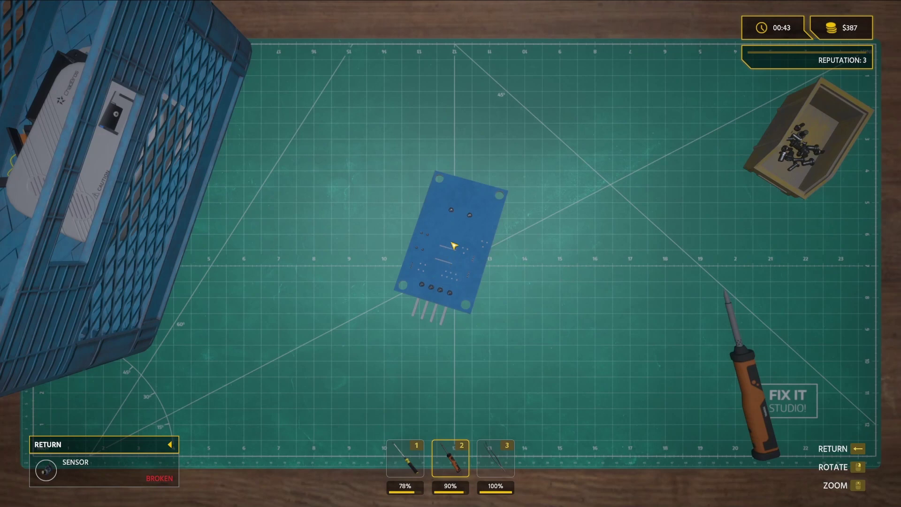
pyautogui.rightClick(455, 245)
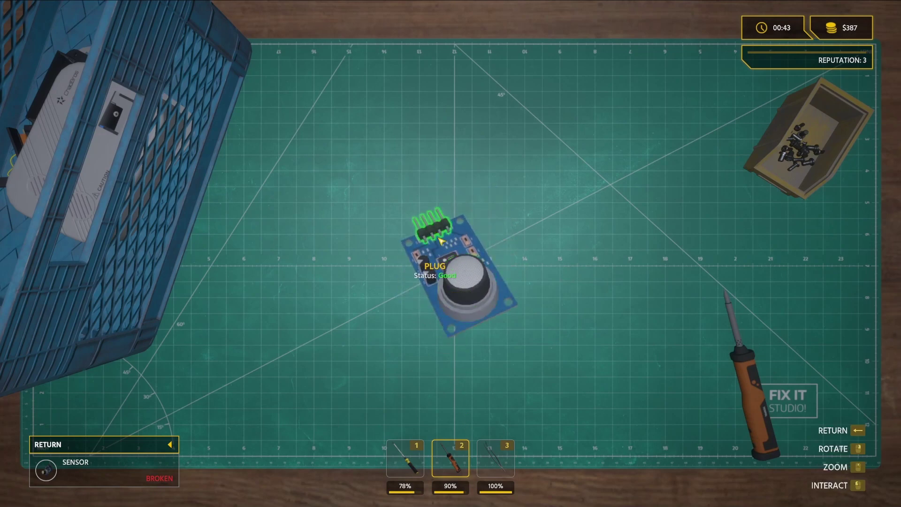
pyautogui.click(449, 260)
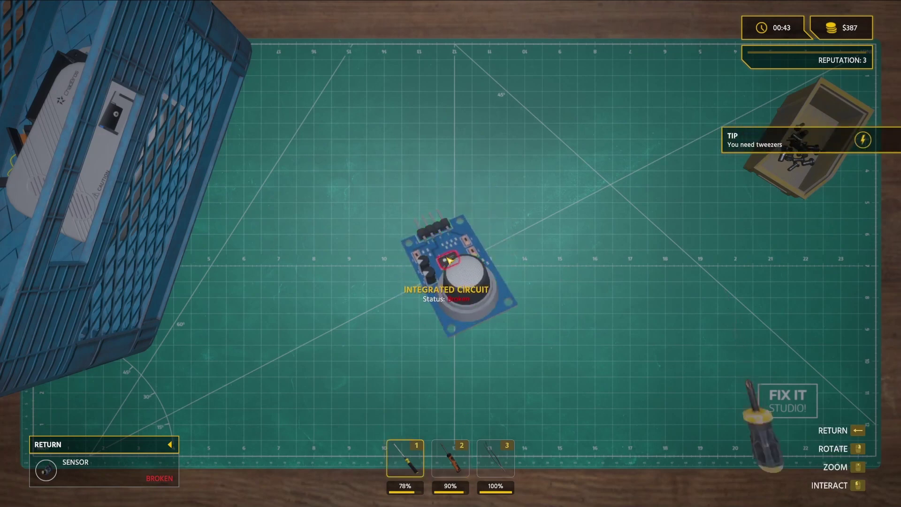
pyautogui.press('3')
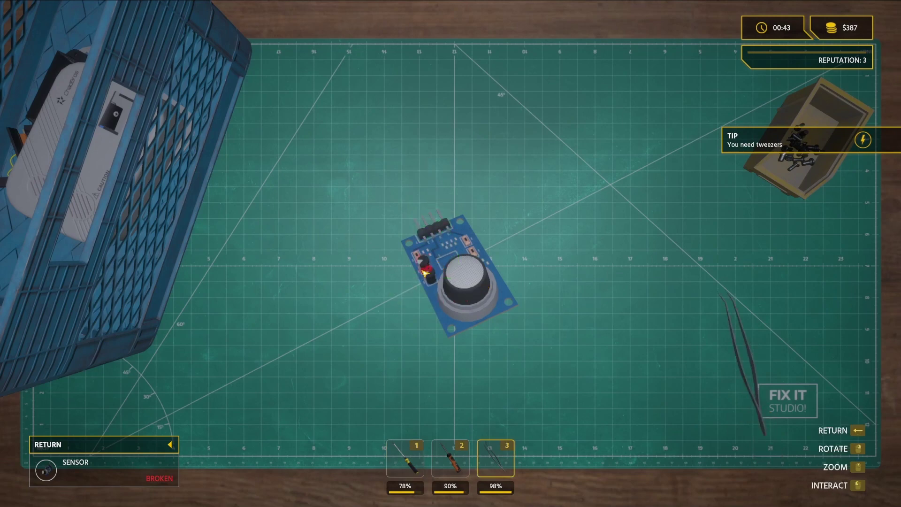
pyautogui.press('1')
pyautogui.press('r')
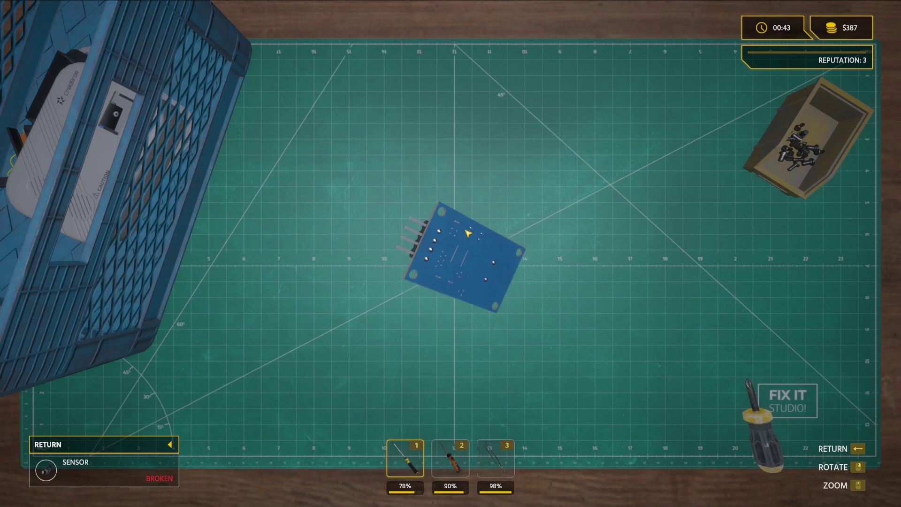
pyautogui.click(471, 231)
# Melt the back pad solder and pull out the broken condensator with tweezers
pyautogui.press('2')
pyautogui.press('1')
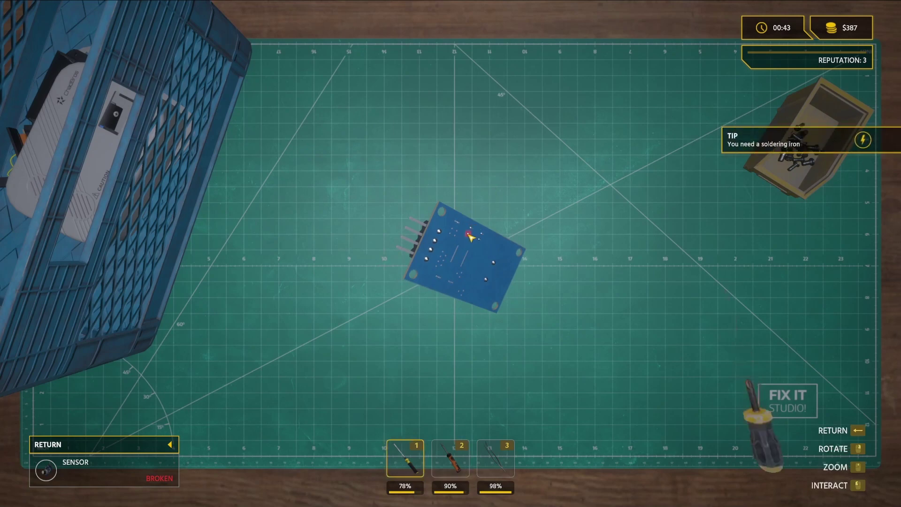
pyautogui.press('2')
pyautogui.click(473, 232)
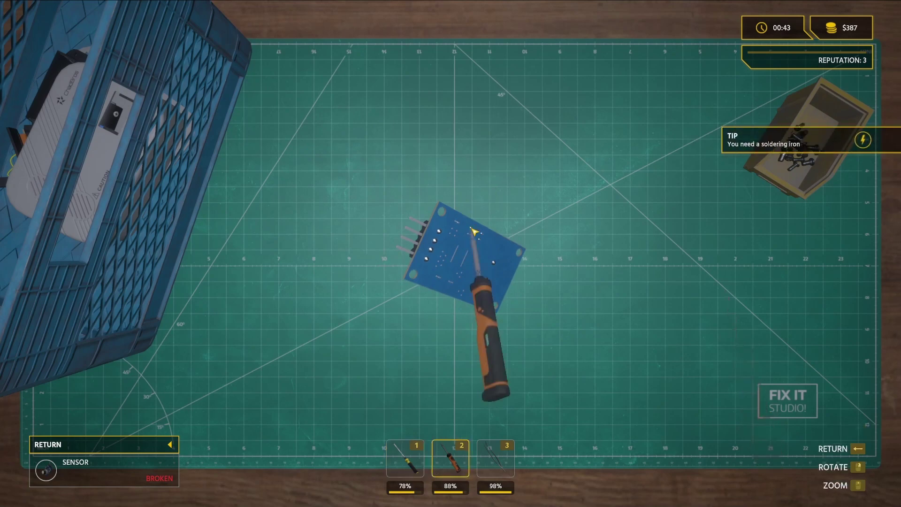
pyautogui.press('r')
pyautogui.press('3')
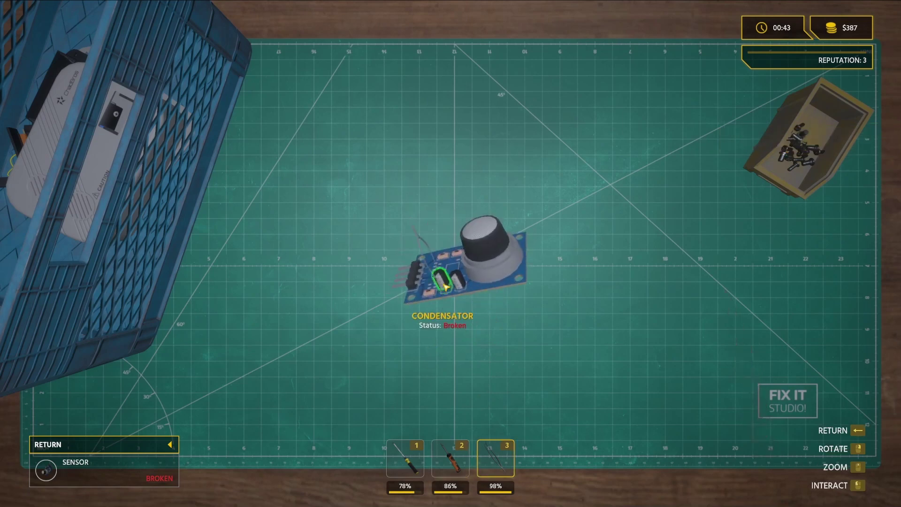
pyautogui.click(446, 286)
pyautogui.press('r')
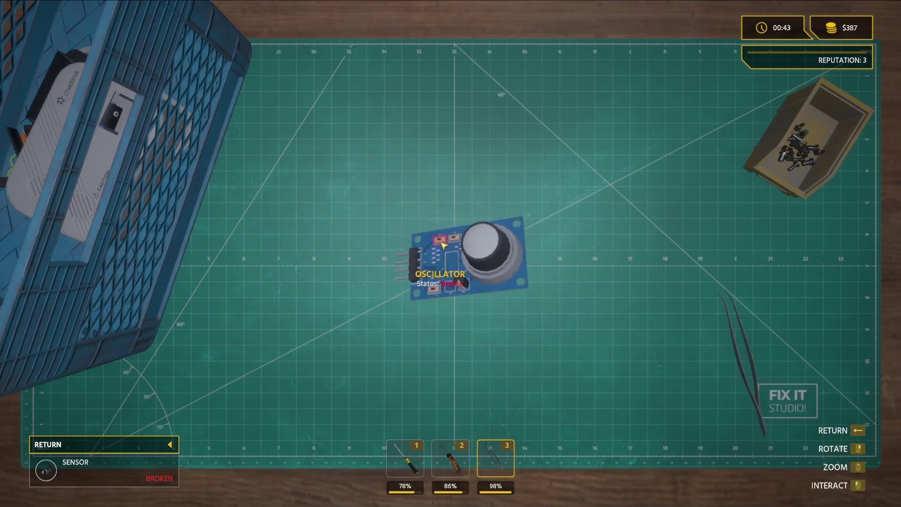
# Resolder the back pad and turn the board back to its component side
pyautogui.press('r')
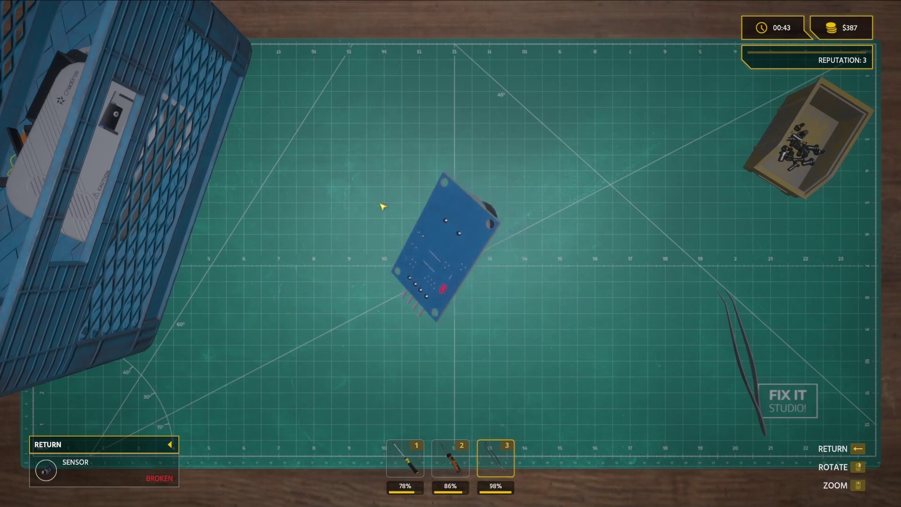
pyautogui.press('2')
pyautogui.click(449, 290)
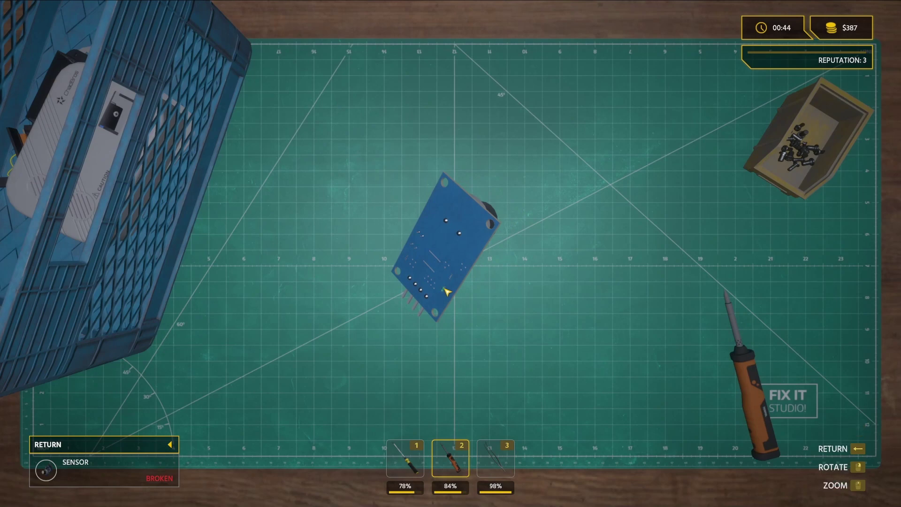
pyautogui.click(448, 290)
pyautogui.click(448, 290)
pyautogui.moveTo(446, 296); pyautogui.dragTo(363, 338)
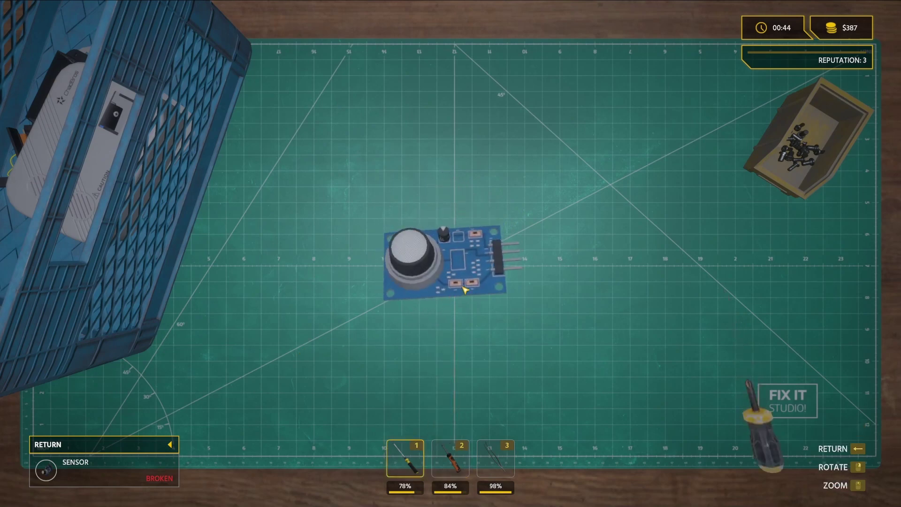
pyautogui.press('3')
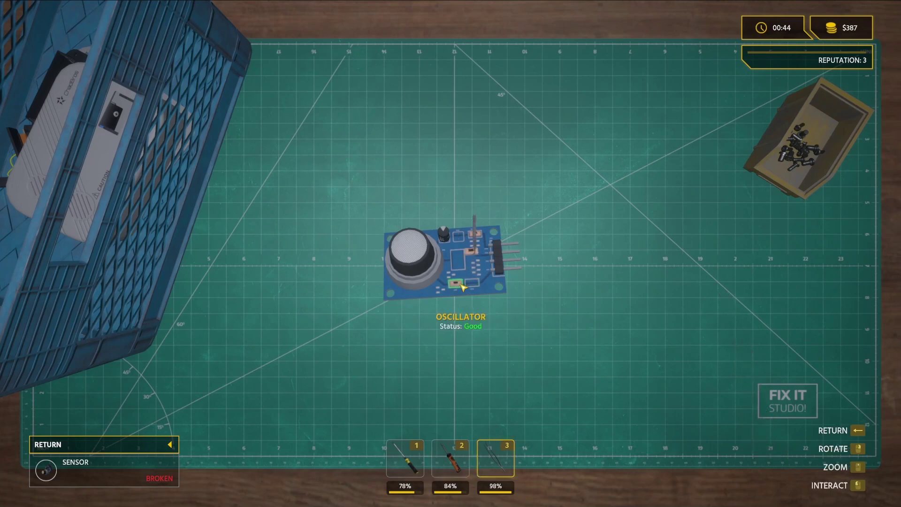
# Request an oscillator replacement and confirm every replacement part purchase
pyautogui.click(459, 269)
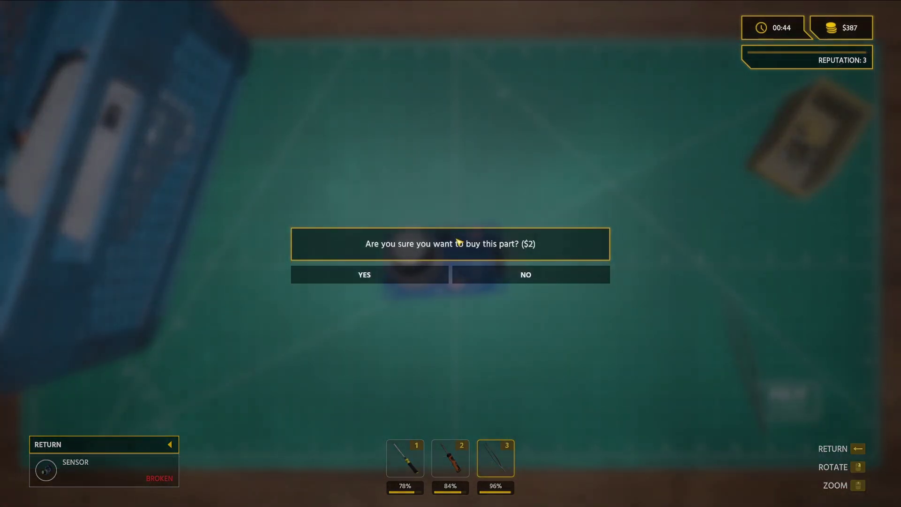
pyautogui.click(394, 274)
pyautogui.click(462, 278)
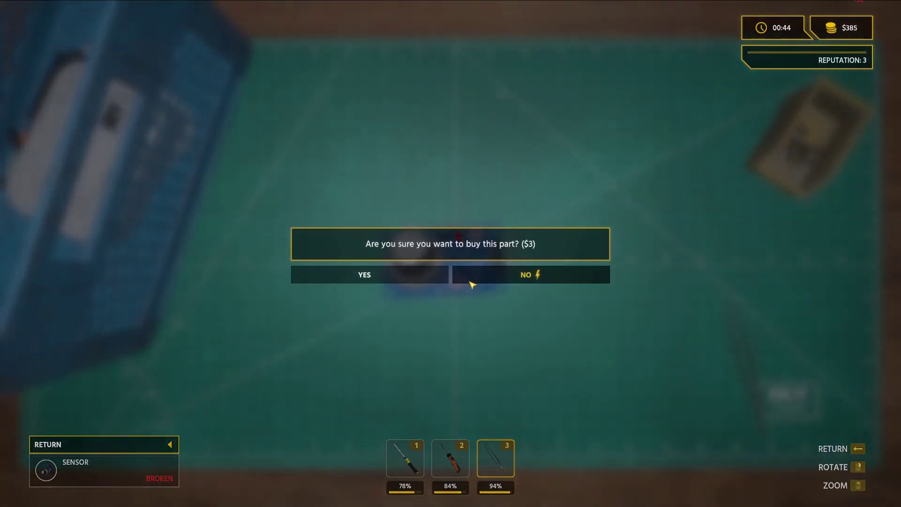
pyautogui.click(418, 275)
pyautogui.click(462, 261)
pyautogui.click(394, 274)
# Flip the board and solder the new parts' pins on the back, leaving $375
pyautogui.press('r')
pyautogui.press('2')
pyautogui.click(456, 258)
pyautogui.click(430, 242)
pyautogui.click(430, 242)
pyautogui.click(431, 238)
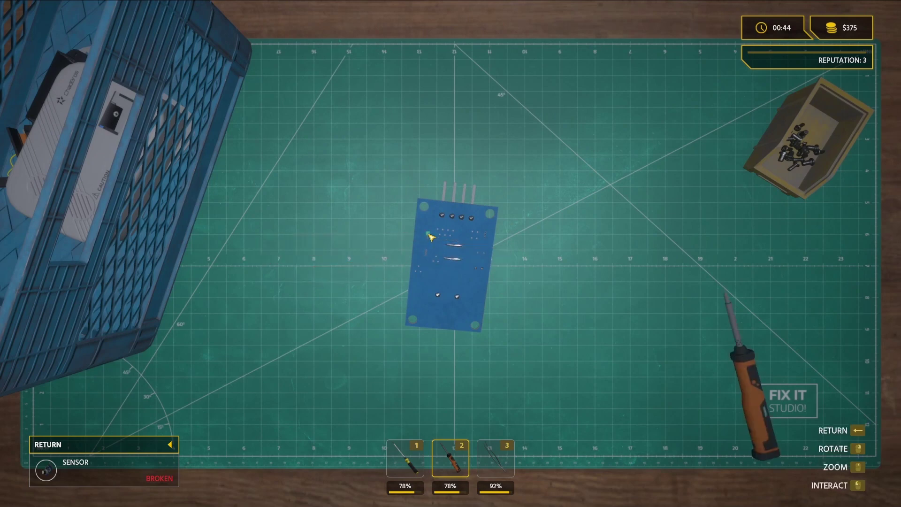
pyautogui.click(431, 238)
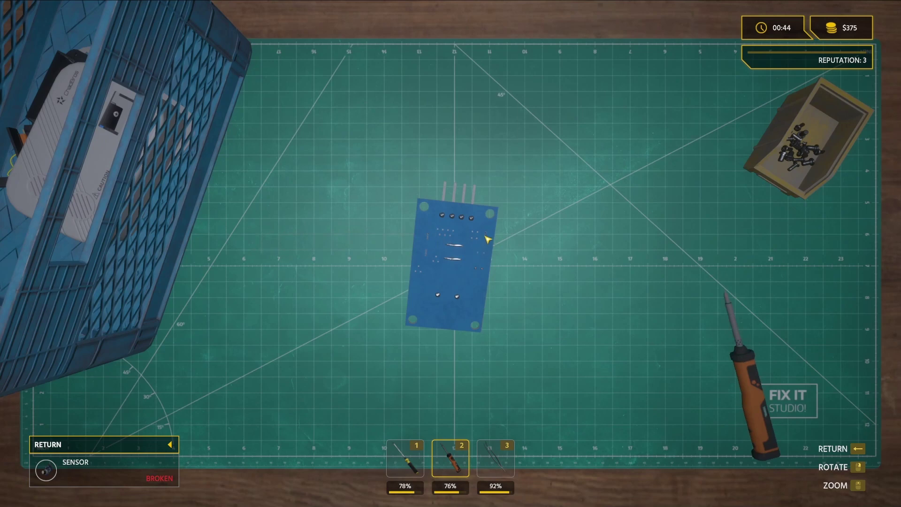
pyautogui.click(484, 257)
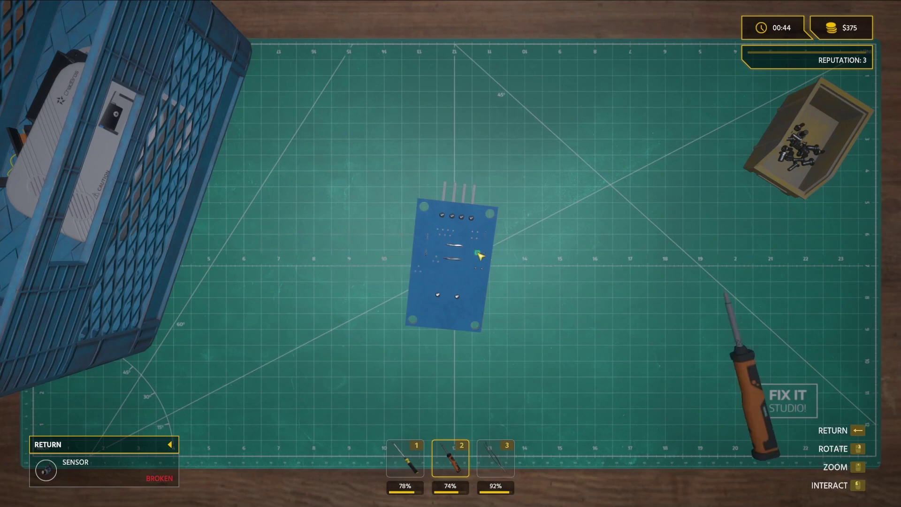
pyautogui.click(480, 256)
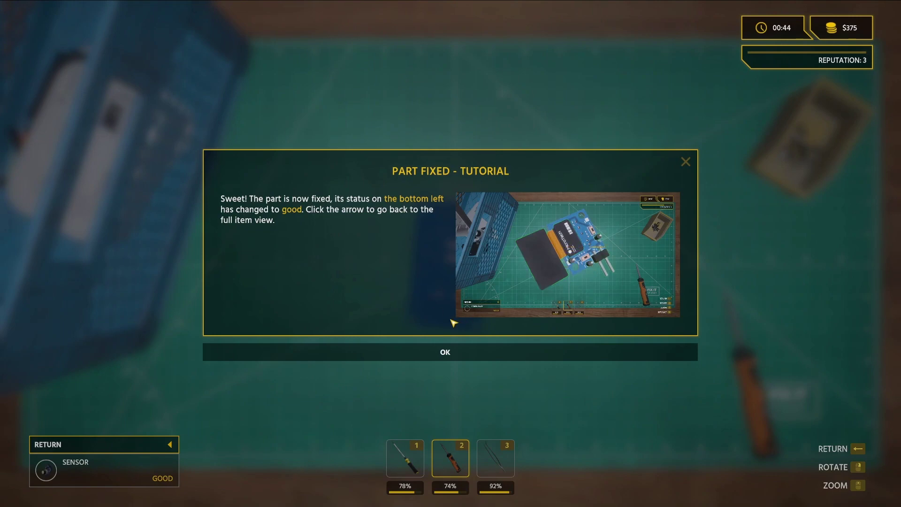
# Dismiss the part-fixed message and load the screen plate board for repair
pyautogui.click(423, 360)
pyautogui.click(170, 444)
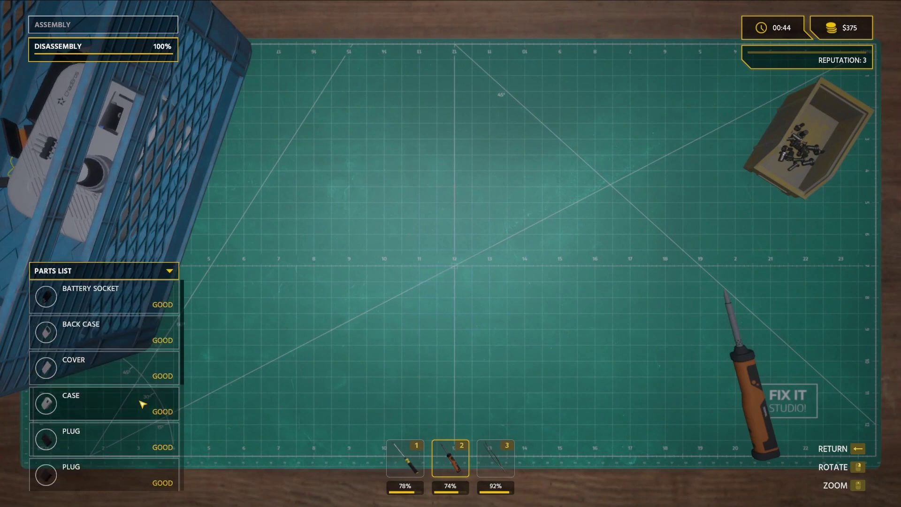
pyautogui.scroll(-3, 142, 404)
pyautogui.rightClick(143, 406)
pyautogui.click(225, 419)
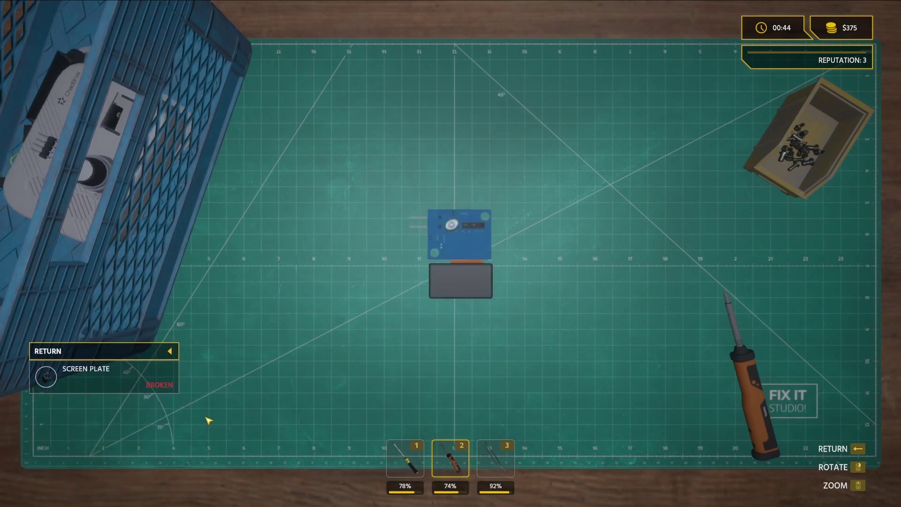
# Turn the screen plate board over and solder its switch with the soldering iron
pyautogui.press('3')
pyautogui.press('2')
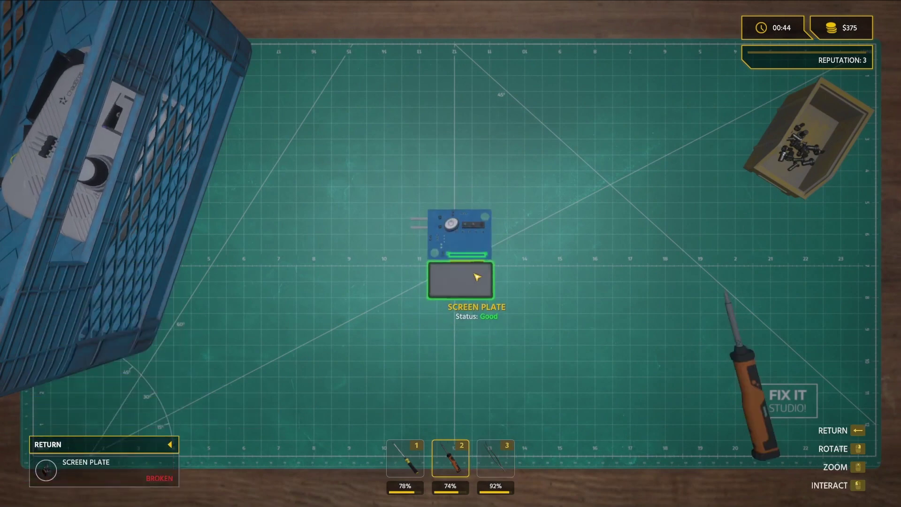
pyautogui.moveTo(476, 293); pyautogui.dragTo(395, 281)
pyautogui.press('3')
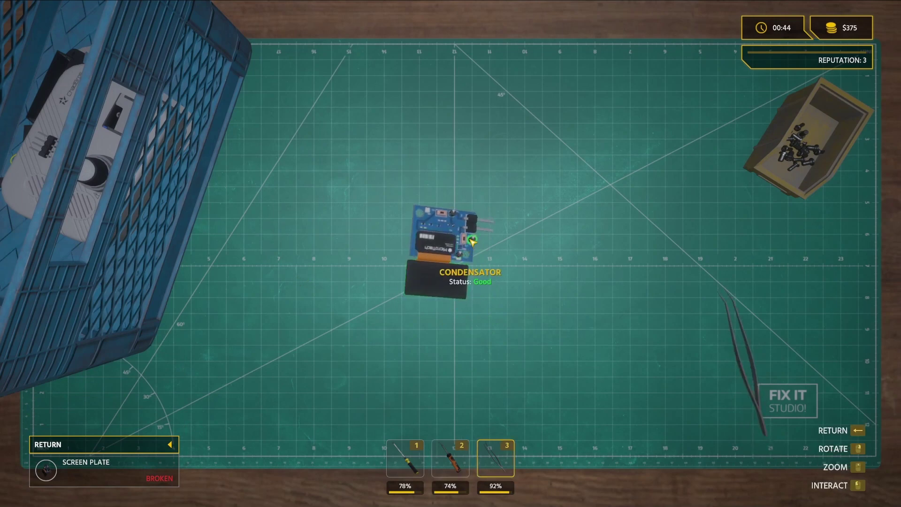
pyautogui.moveTo(481, 231); pyautogui.dragTo(332, 320)
pyautogui.press('2')
pyautogui.click(418, 258)
pyautogui.click(451, 240)
# Buy and fit a new plug on the board, then solder it in place
pyautogui.moveTo(458, 234); pyautogui.dragTo(493, 212)
pyautogui.press('3')
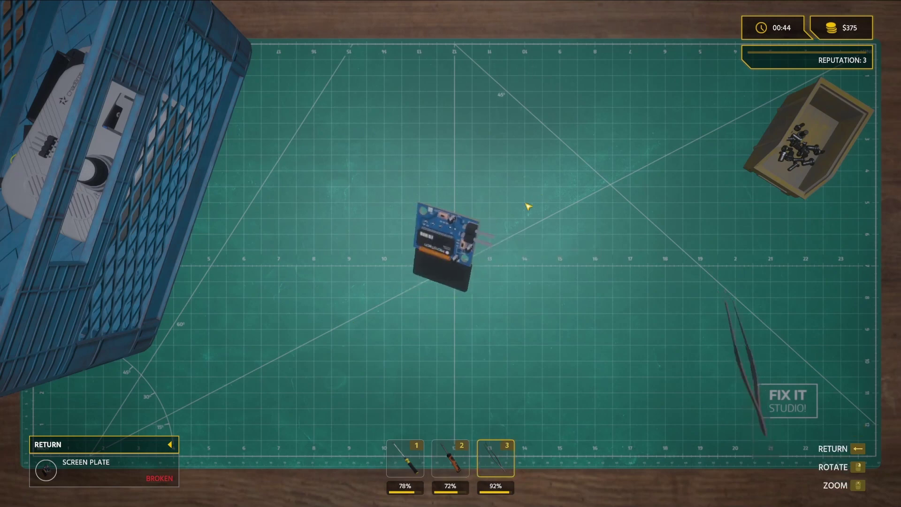
pyautogui.click(481, 230)
pyautogui.click(428, 272)
pyautogui.moveTo(451, 239); pyautogui.dragTo(328, 319)
pyautogui.press('2')
pyautogui.click(417, 256)
pyautogui.click(416, 256)
# Rotate the board edge-on and back, then solder another component
pyautogui.press('3')
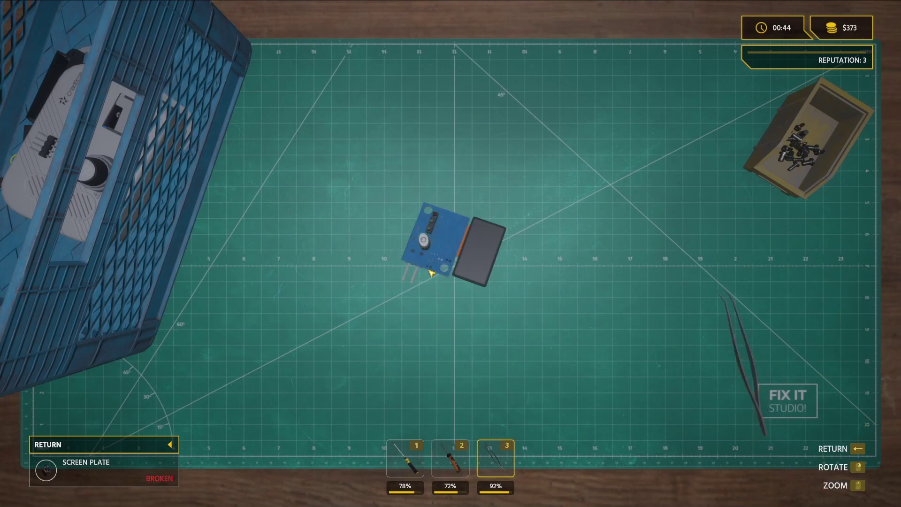
pyautogui.press('r')
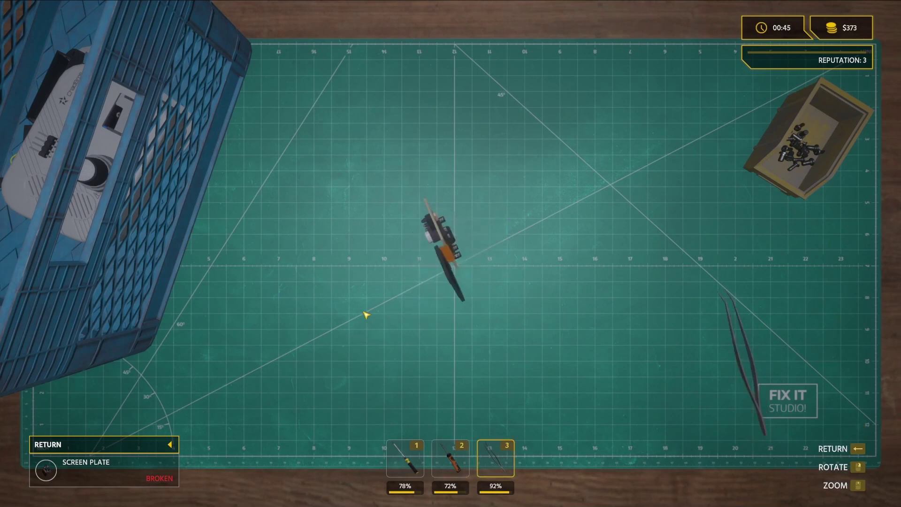
pyautogui.press('r')
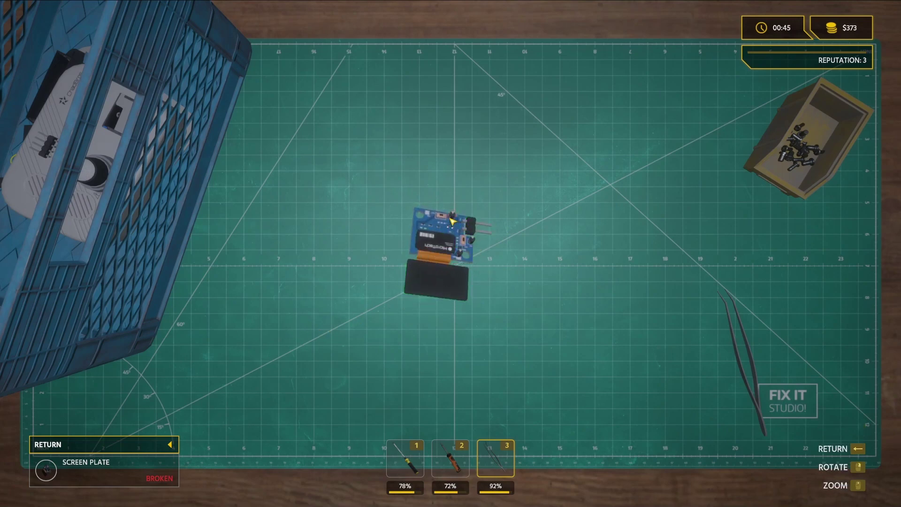
pyautogui.press('2')
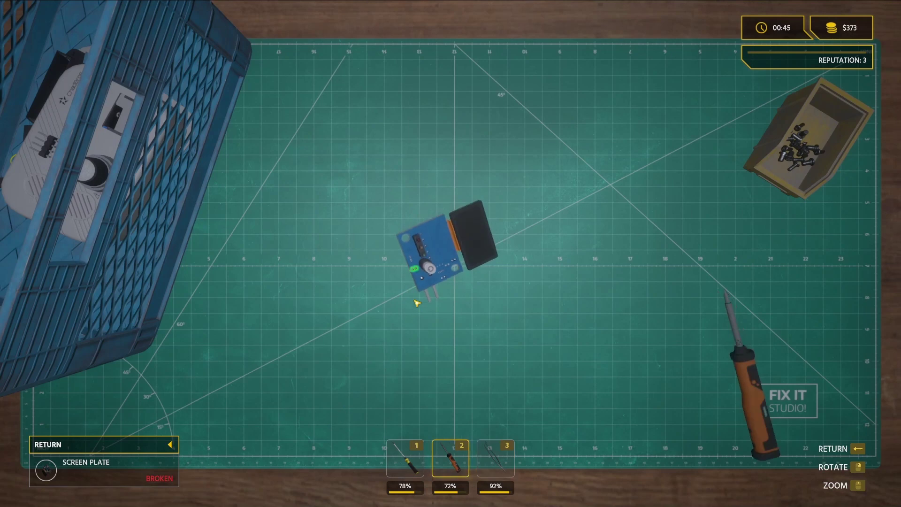
pyautogui.click(423, 282)
pyautogui.click(426, 279)
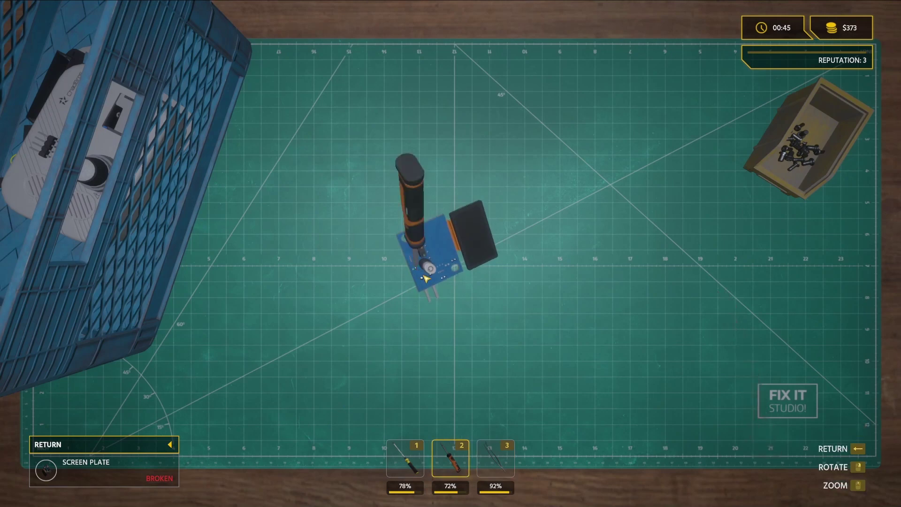
# Buy and fit a replacement switch and solder it so the screen plate reads Good
pyautogui.press('3')
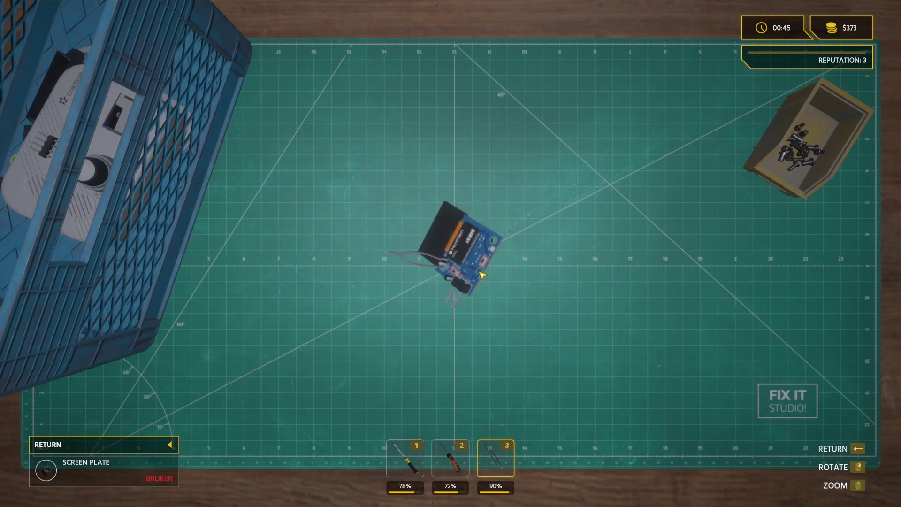
pyautogui.click(481, 274)
pyautogui.click(380, 275)
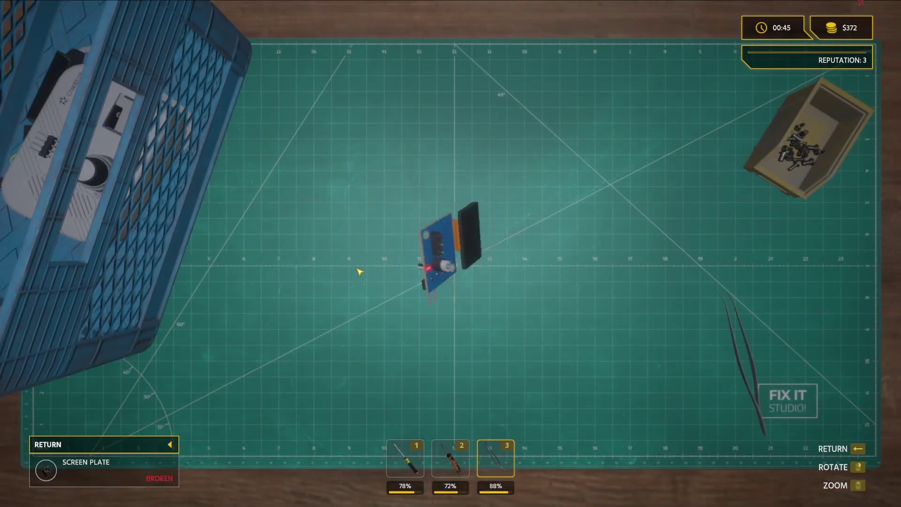
pyautogui.press('2')
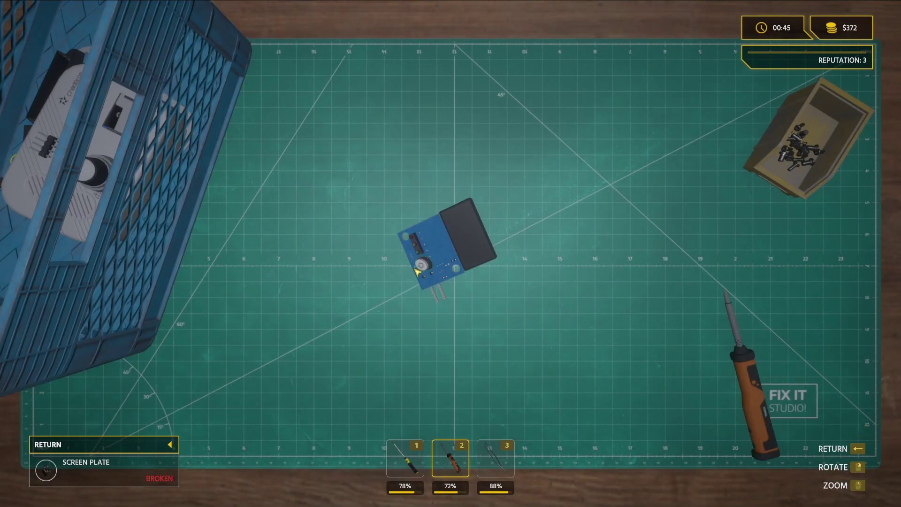
pyautogui.click(421, 268)
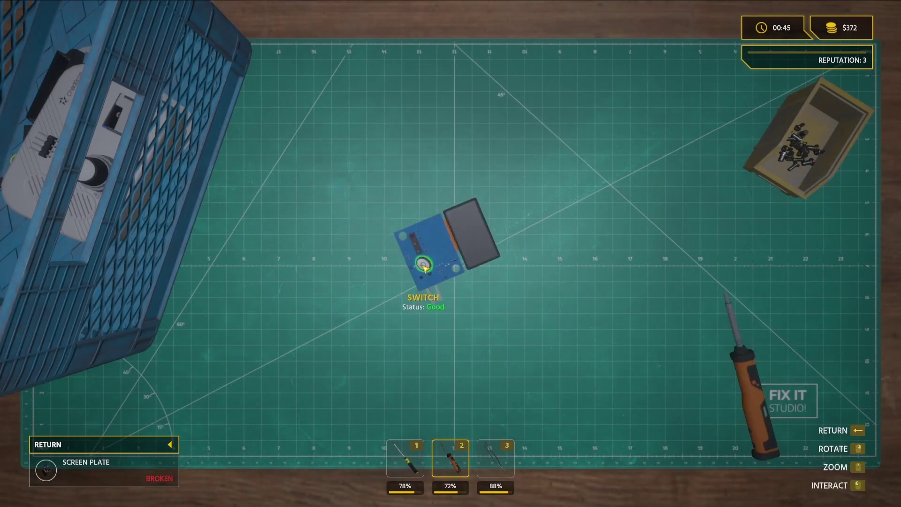
pyautogui.click(422, 266)
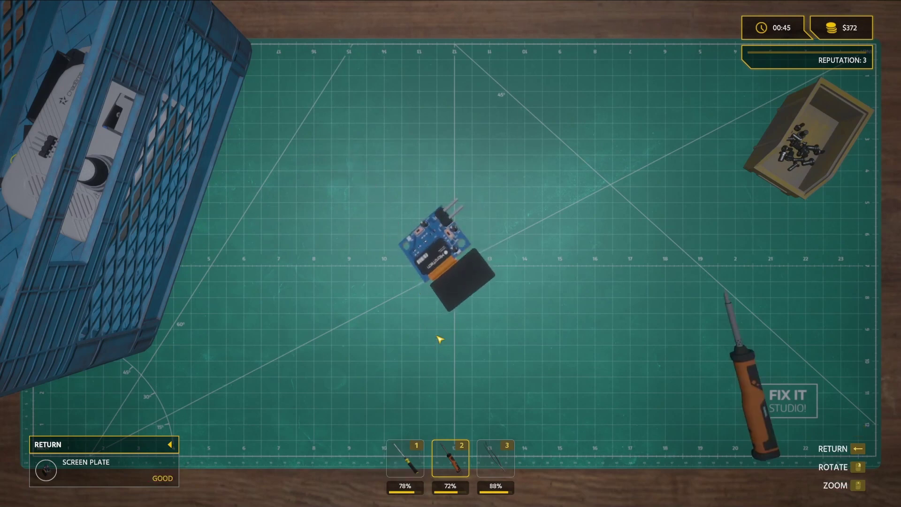
# Leave the board view, enter Assembly, and place the front case and screen plate board
pyautogui.press('Escape')
pyautogui.scroll(-3, 141, 395)
pyautogui.scroll(-3, 141, 395)
pyautogui.click(126, 26)
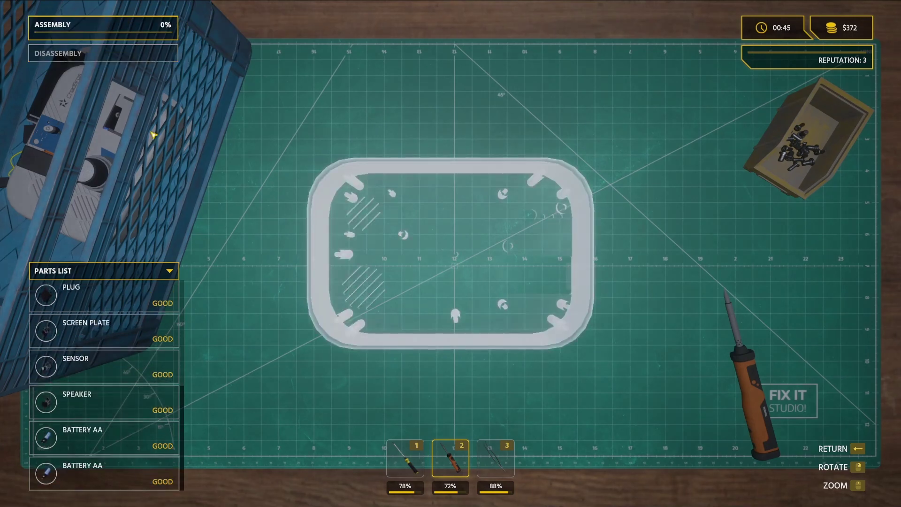
pyautogui.click(375, 225)
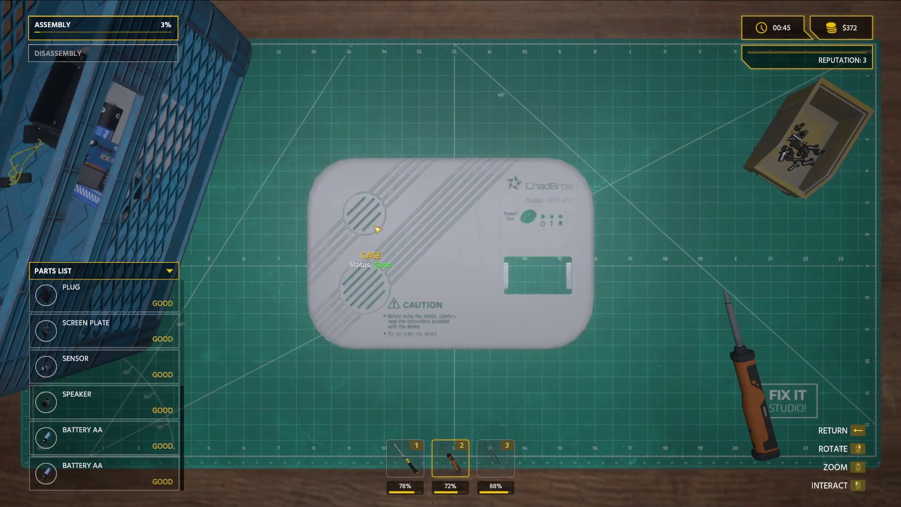
pyautogui.click(524, 279)
pyautogui.click(377, 317)
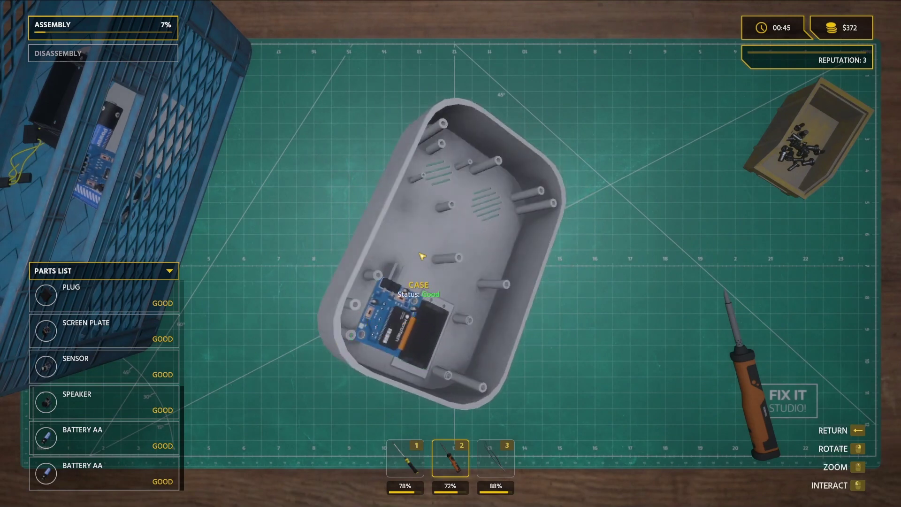
# Place both circuit boards, the plug with yellow wires, and the sensor wiring connector
pyautogui.click(441, 180)
pyautogui.click(493, 218)
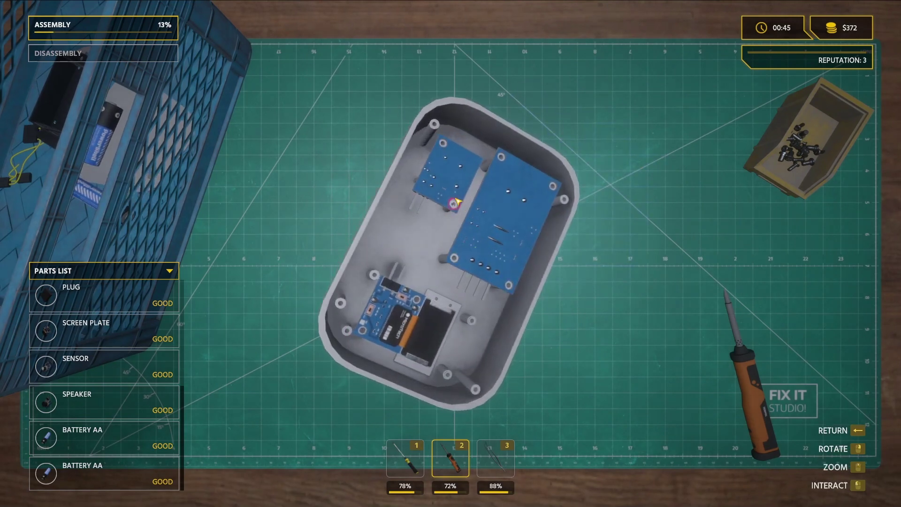
pyautogui.click(457, 203)
pyautogui.moveTo(402, 277)
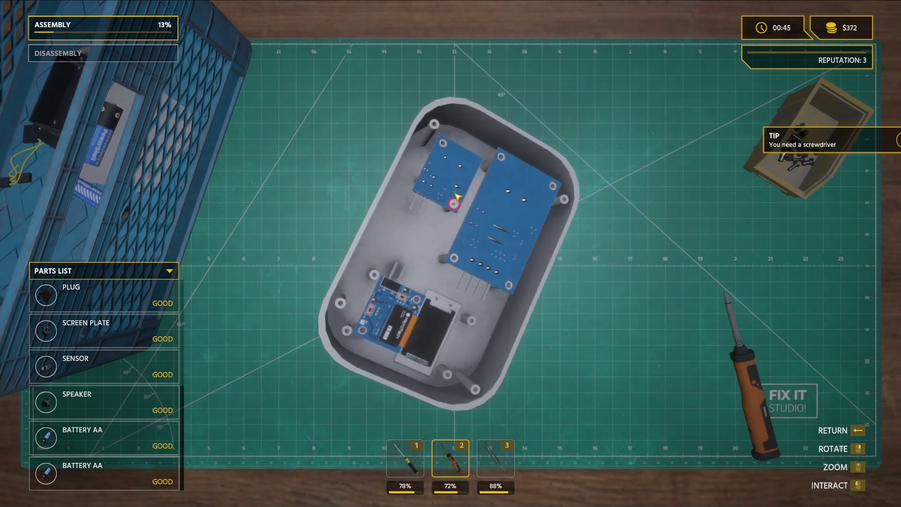
pyautogui.click(401, 277)
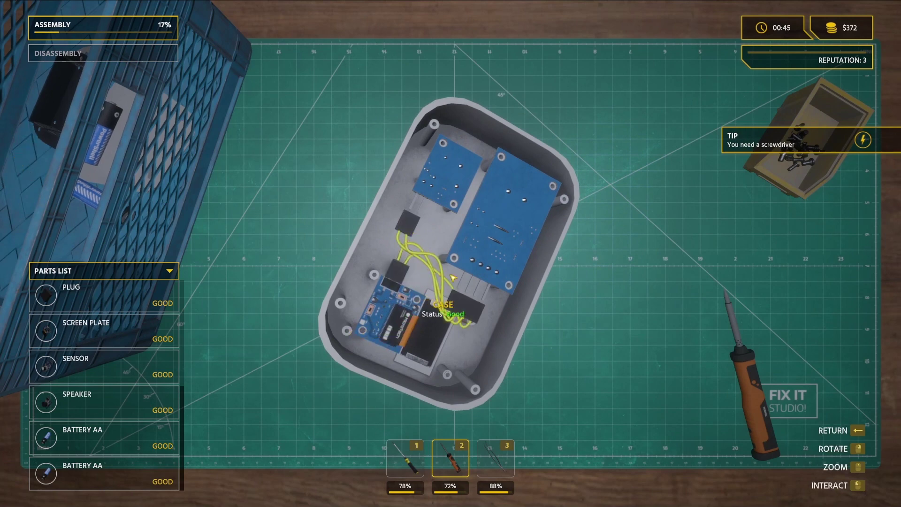
pyautogui.click(466, 315)
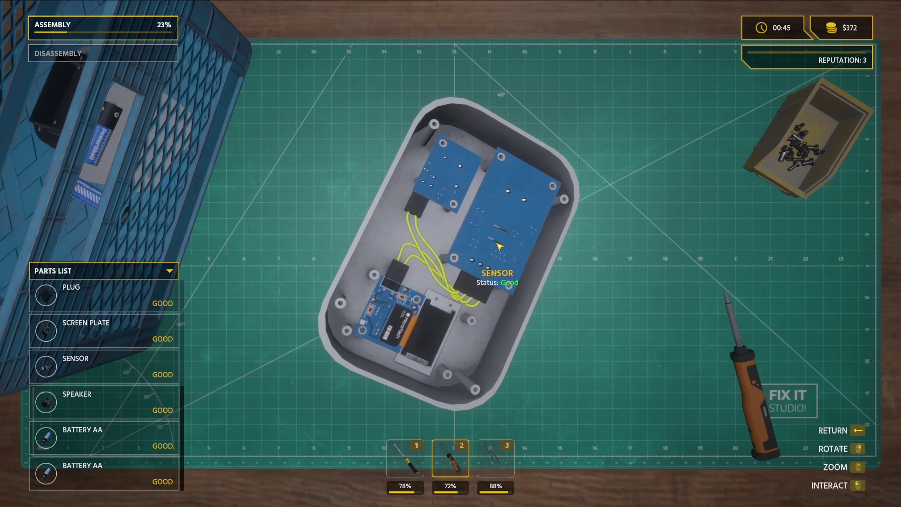
# With tweezers, flip the device closed and back open, then try fastening the sensor board
pyautogui.press('3')
pyautogui.click(438, 286)
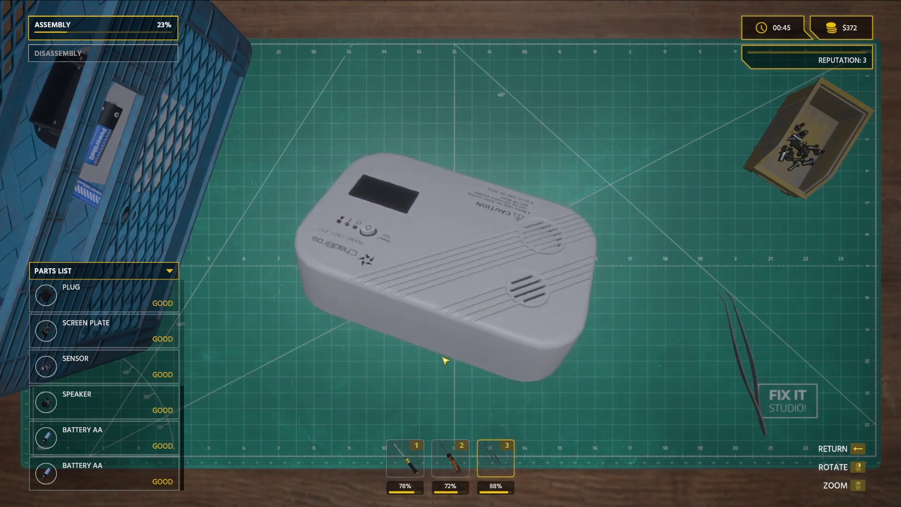
pyautogui.click(385, 243)
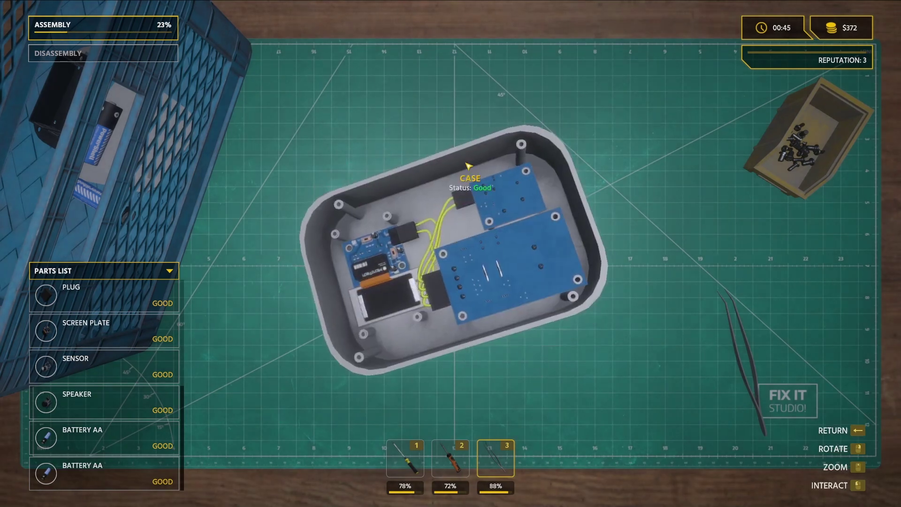
pyautogui.click(380, 275)
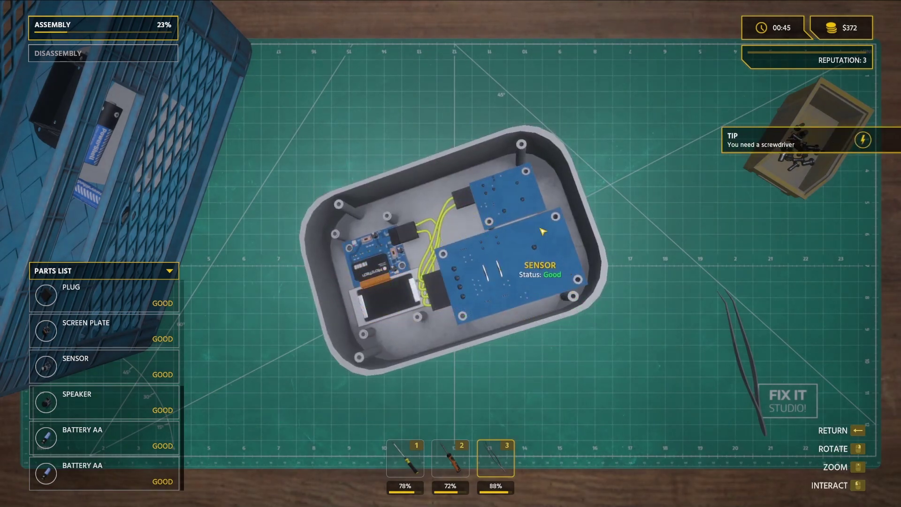
# Drive the sensor board's six screws and the screen plate's two screws, then take the tweezers
pyautogui.press('1')
pyautogui.click(576, 278)
pyautogui.click(556, 217)
pyautogui.click(491, 223)
pyautogui.click(527, 171)
pyautogui.click(462, 316)
pyautogui.click(443, 254)
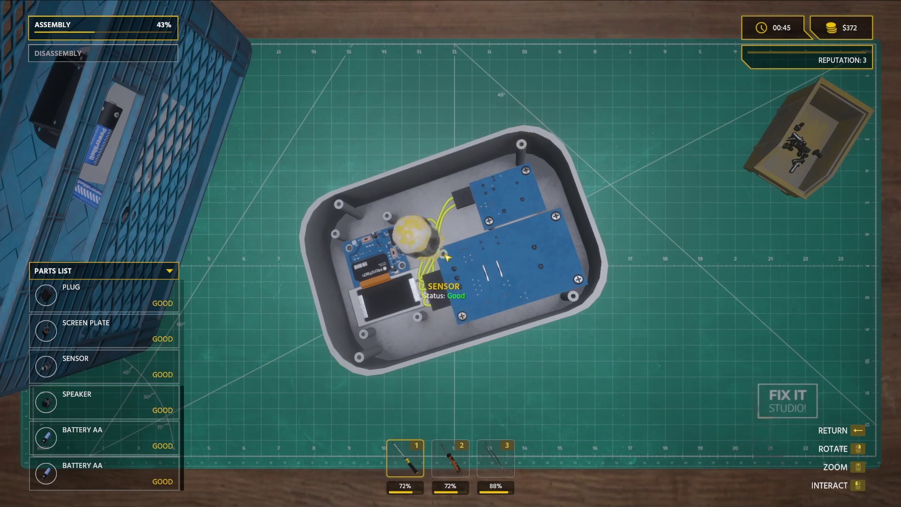
pyautogui.click(349, 247)
pyautogui.click(396, 264)
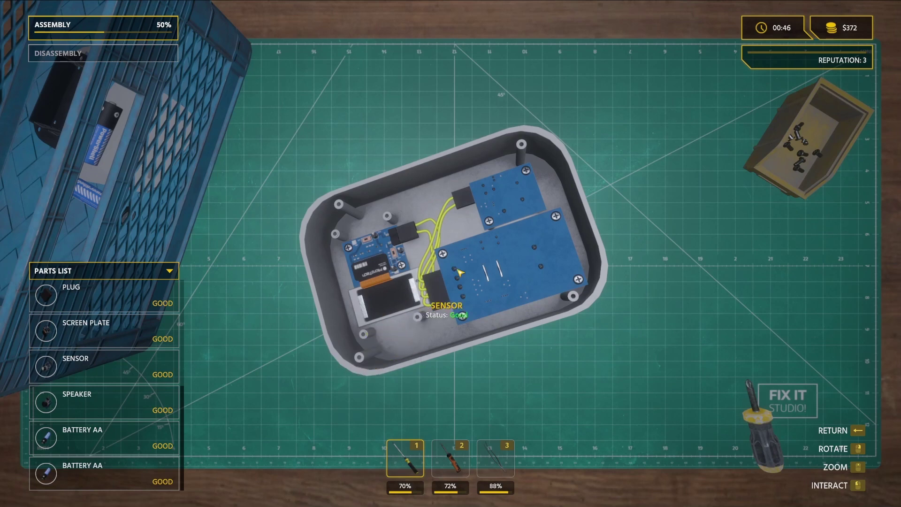
pyautogui.press('2')
pyautogui.press('3')
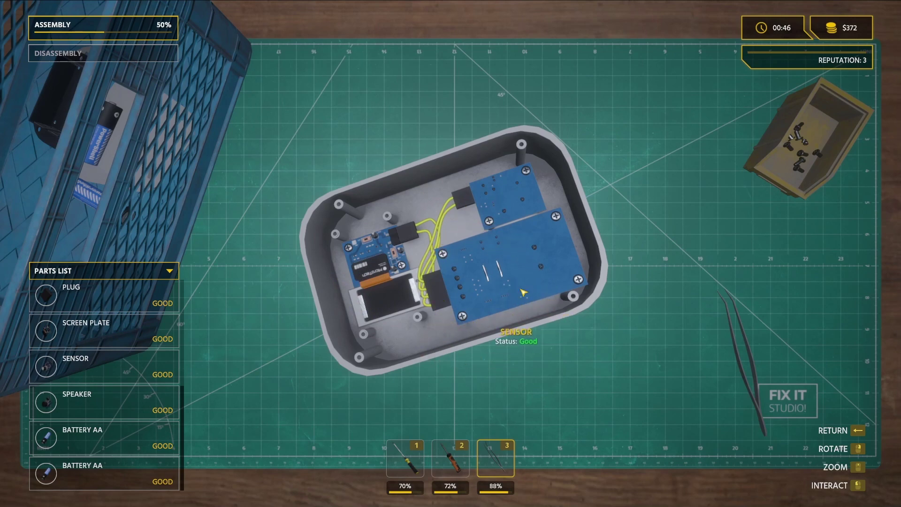
pyautogui.moveTo(524, 281); pyautogui.dragTo(438, 326)
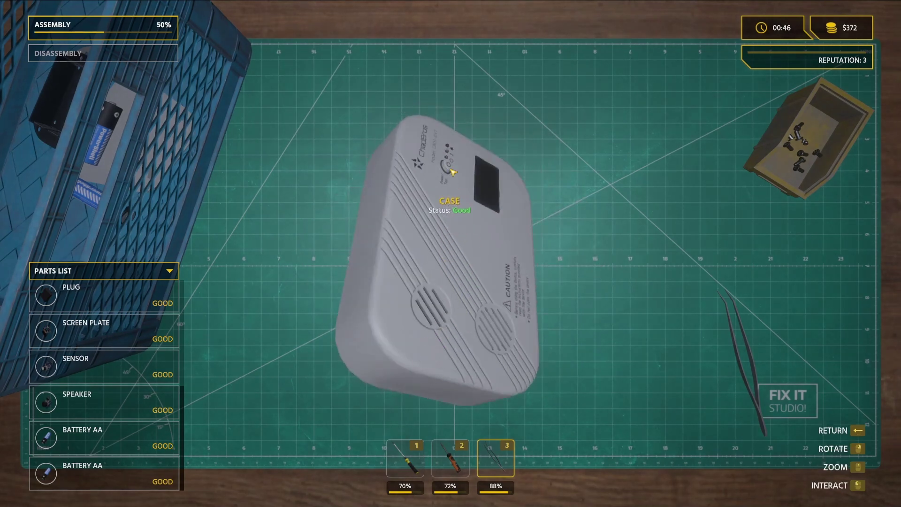
pyautogui.moveTo(439, 192); pyautogui.dragTo(499, 201)
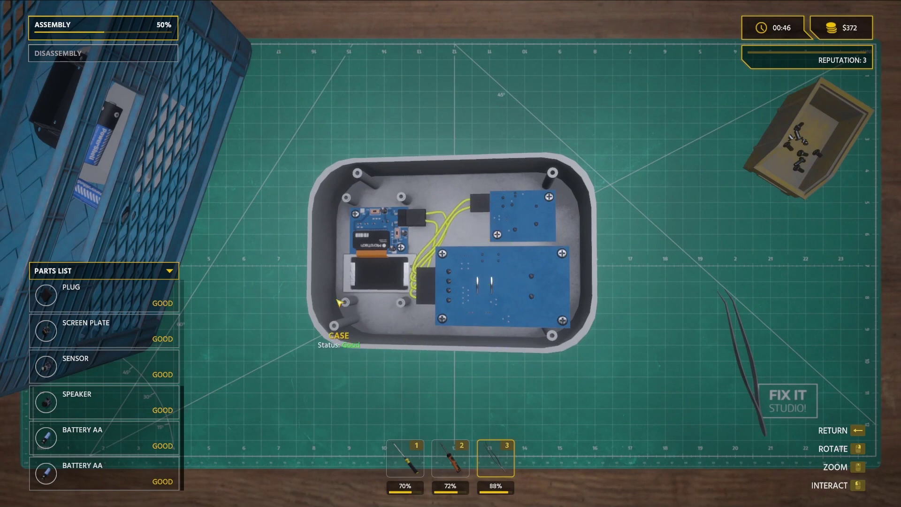
pyautogui.scroll(3, 165, 371)
pyautogui.scroll(3, 164, 371)
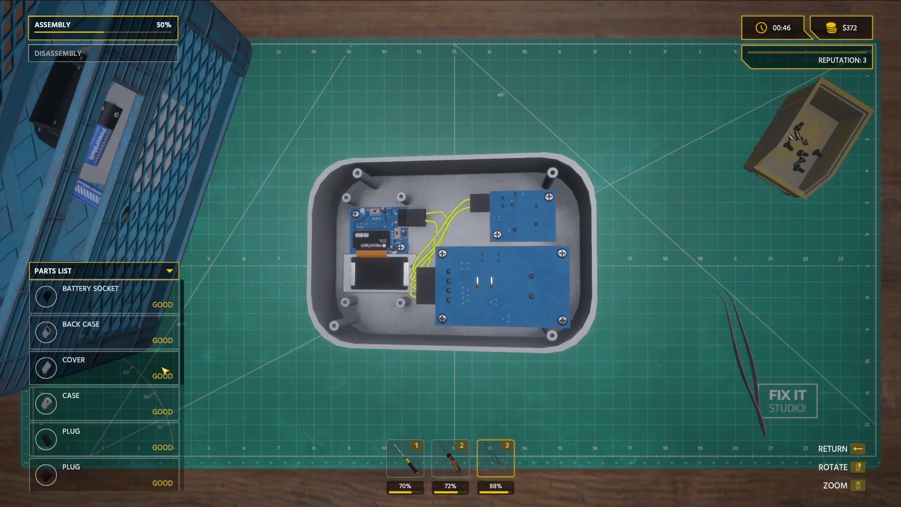
pyautogui.click(444, 299)
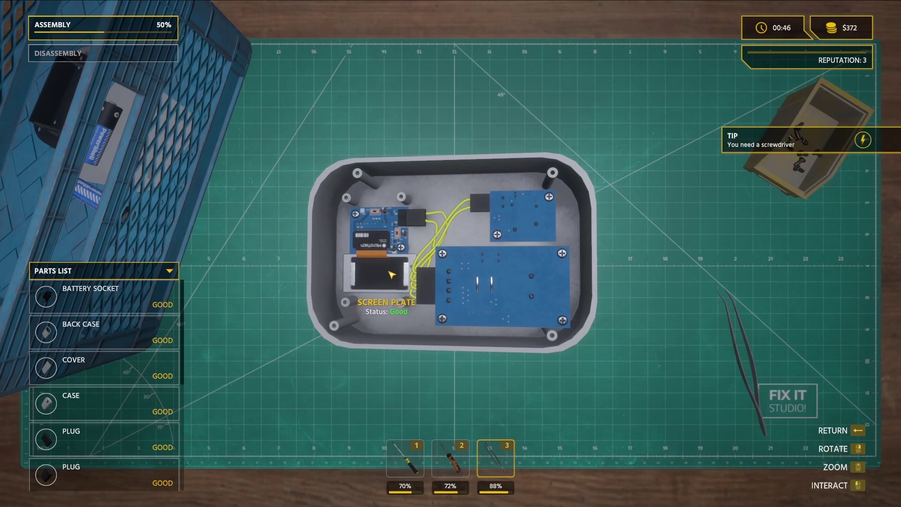
pyautogui.press('1')
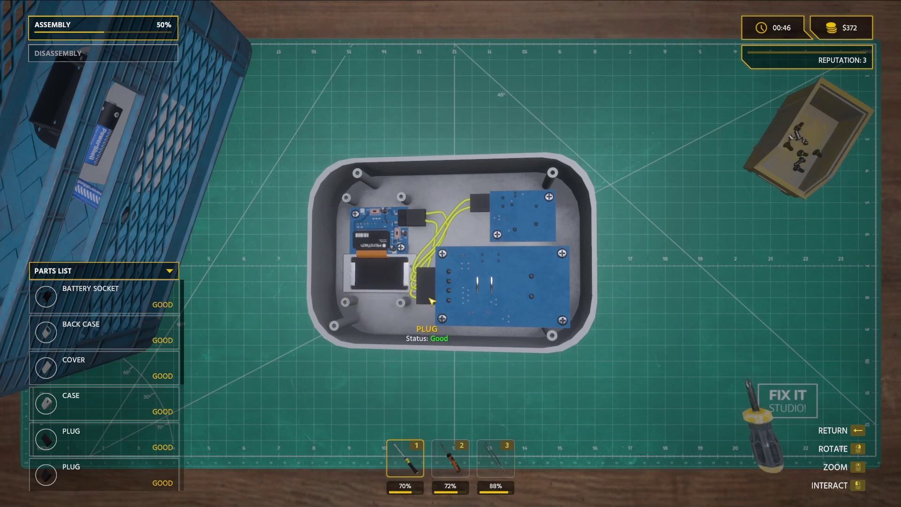
pyautogui.moveTo(431, 301); pyautogui.dragTo(497, 298)
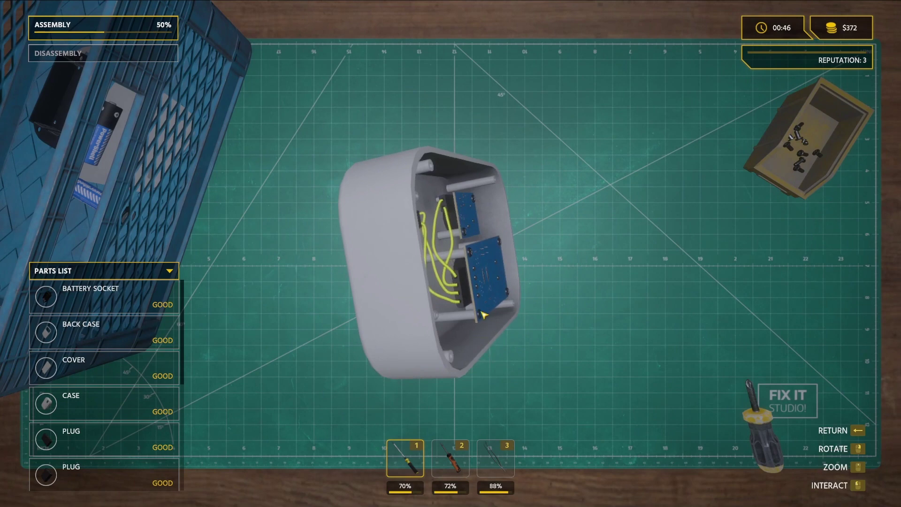
pyautogui.moveTo(434, 207); pyautogui.dragTo(404, 259)
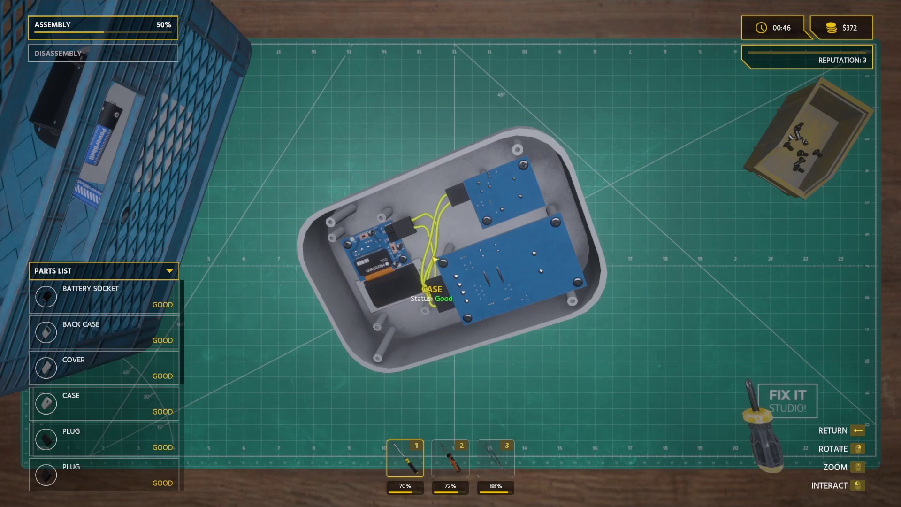
pyautogui.moveTo(460, 334)
pyautogui.mouseDown()
pyautogui.moveTo(420, 301)
pyautogui.moveTo(442, 221)
pyautogui.mouseUp()
pyautogui.moveTo(446, 259)
pyautogui.mouseDown()
pyautogui.moveTo(537, 257)
pyautogui.moveTo(512, 259)
pyautogui.mouseUp()
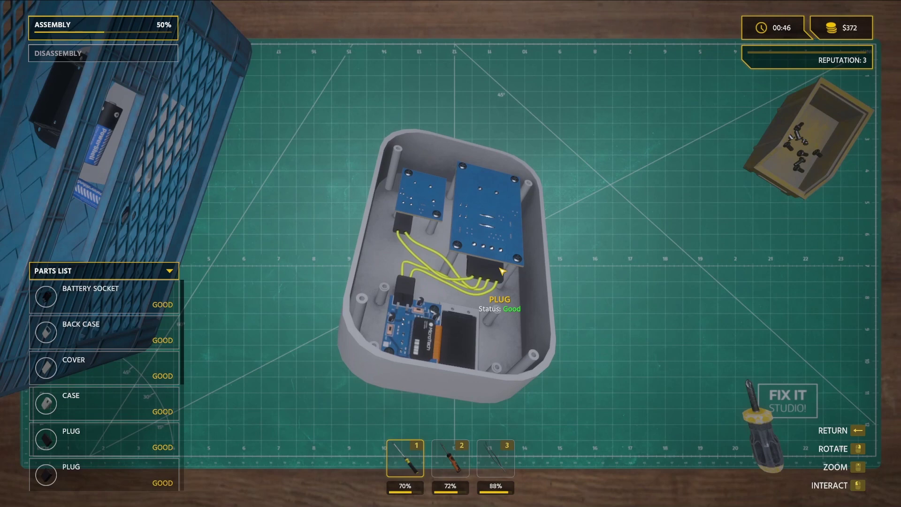
pyautogui.moveTo(505, 271); pyautogui.dragTo(496, 279)
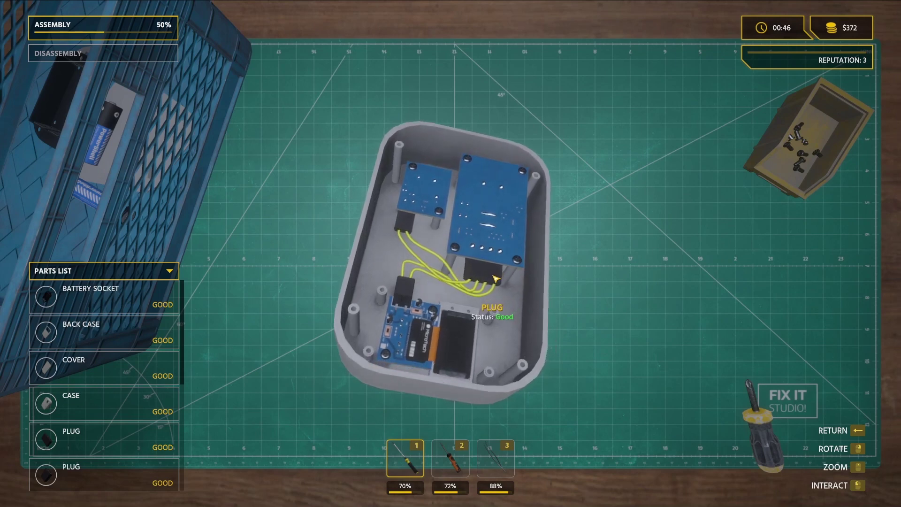
pyautogui.moveTo(496, 279); pyautogui.dragTo(494, 282)
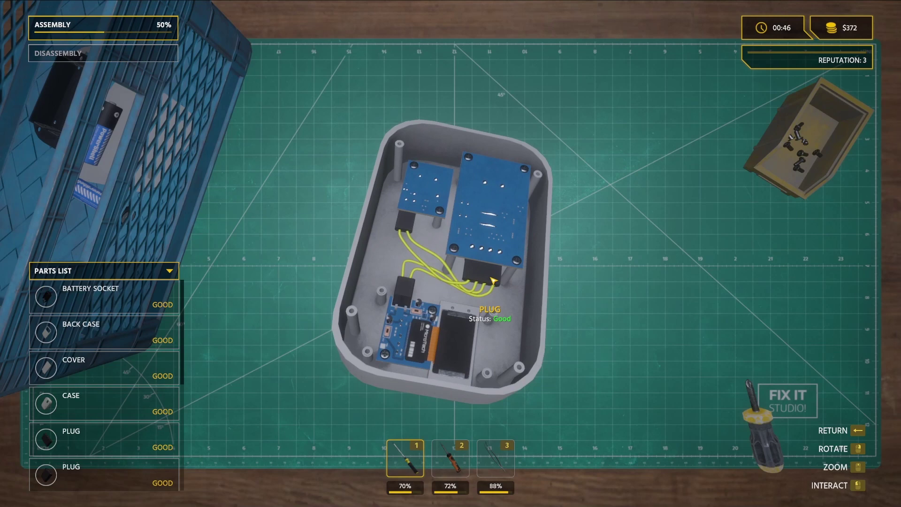
pyautogui.moveTo(493, 281)
pyautogui.mouseDown()
pyautogui.moveTo(491, 296)
pyautogui.moveTo(455, 268)
pyautogui.mouseUp()
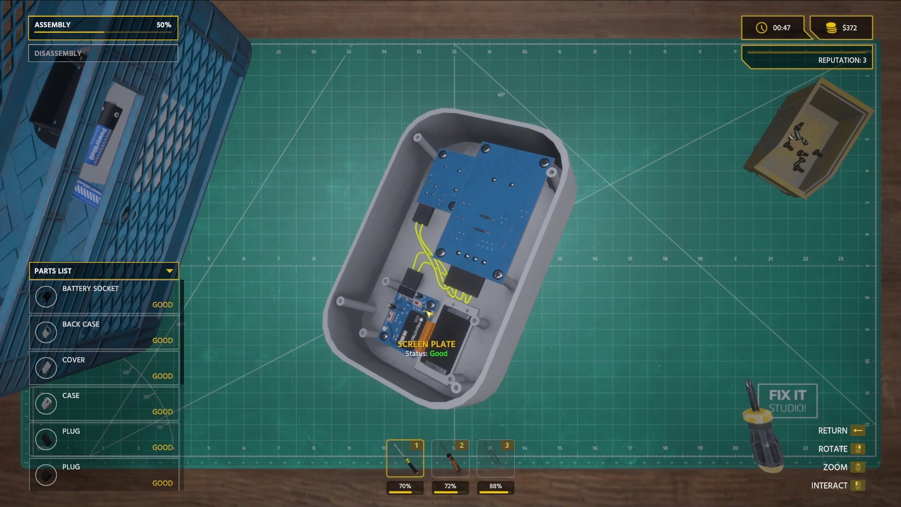
pyautogui.click(448, 461)
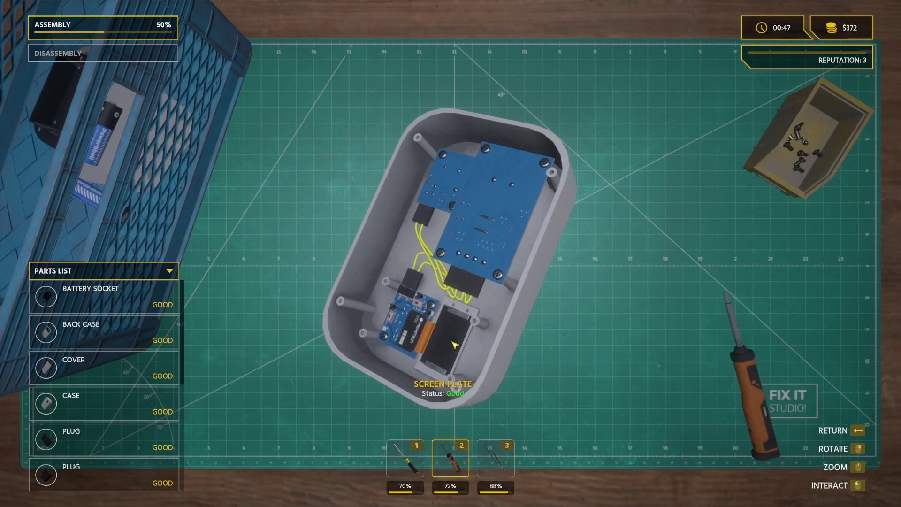
pyautogui.click(483, 277)
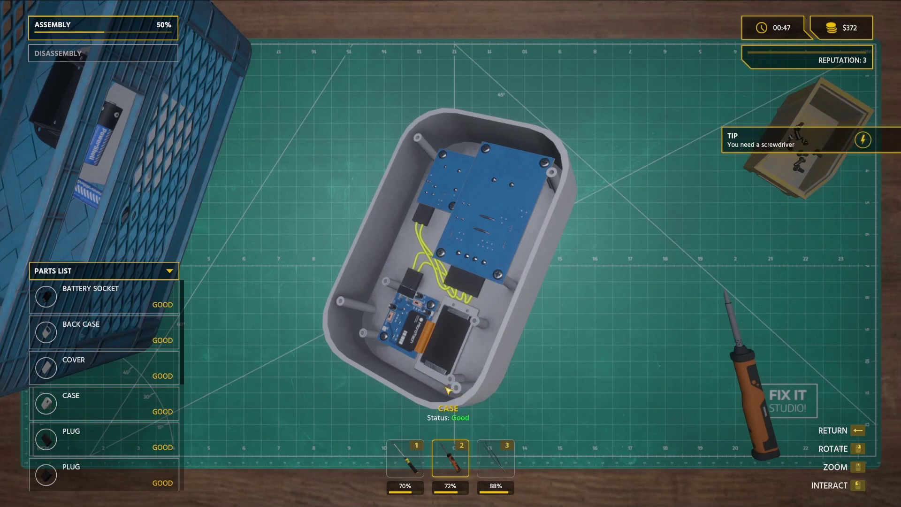
pyautogui.press('1')
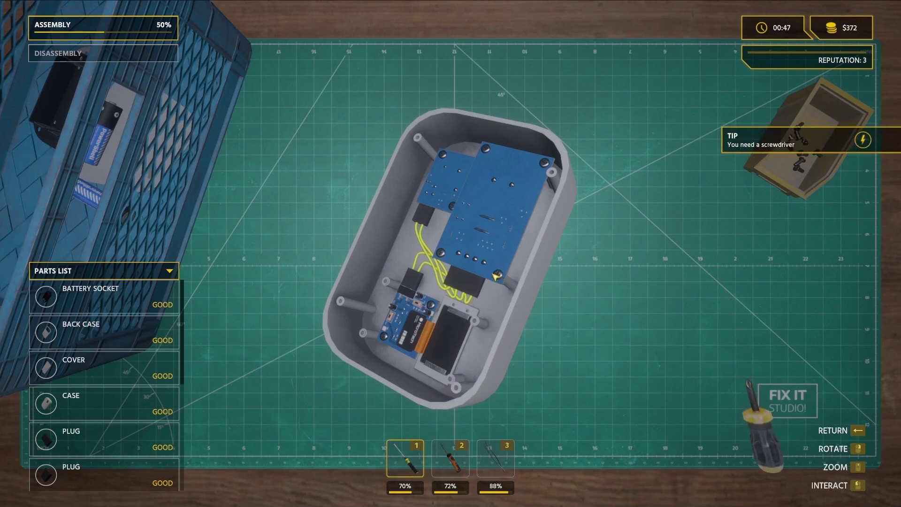
pyautogui.moveTo(477, 254); pyautogui.dragTo(374, 321)
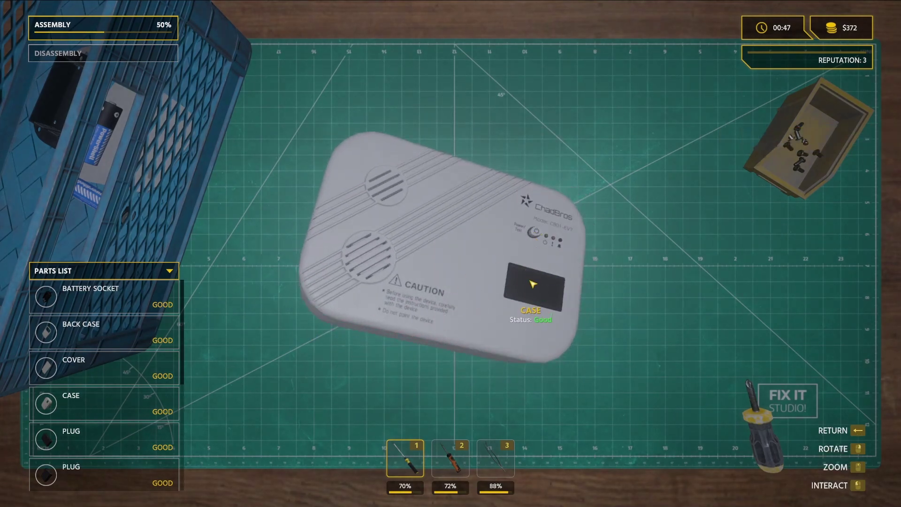
pyautogui.moveTo(531, 287); pyautogui.dragTo(397, 134)
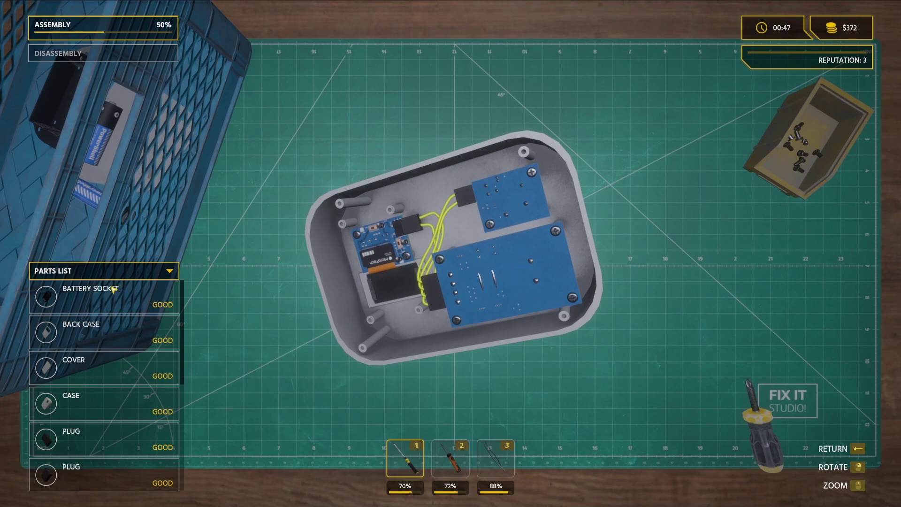
pyautogui.click(106, 53)
pyautogui.click(160, 28)
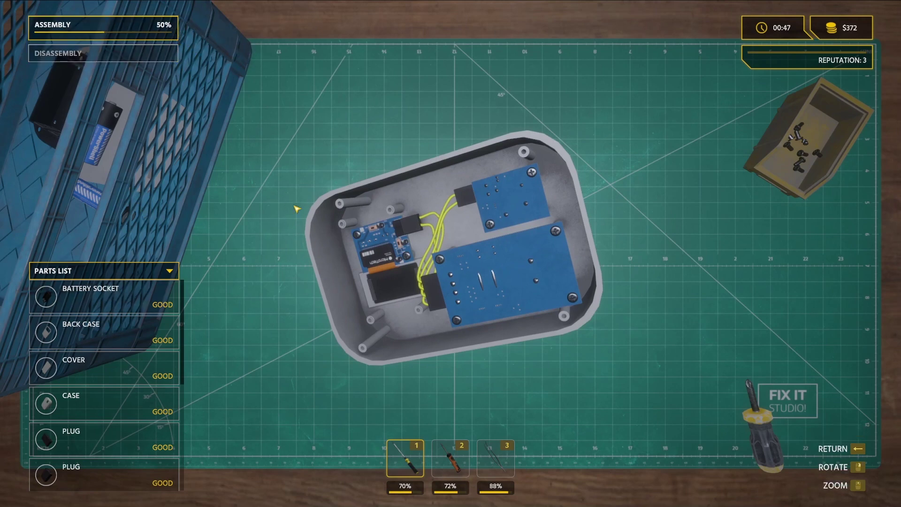
pyautogui.click(465, 457)
pyautogui.click(403, 263)
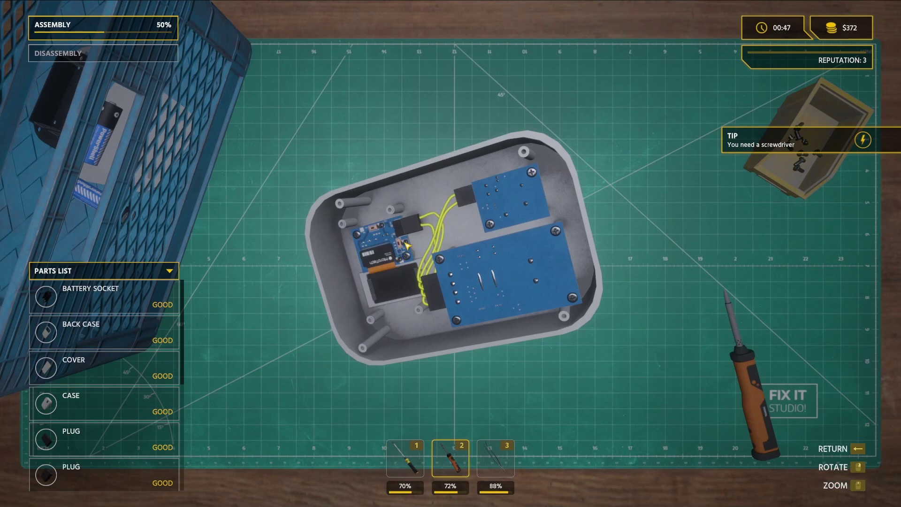
pyautogui.click(408, 247)
pyautogui.press('r')
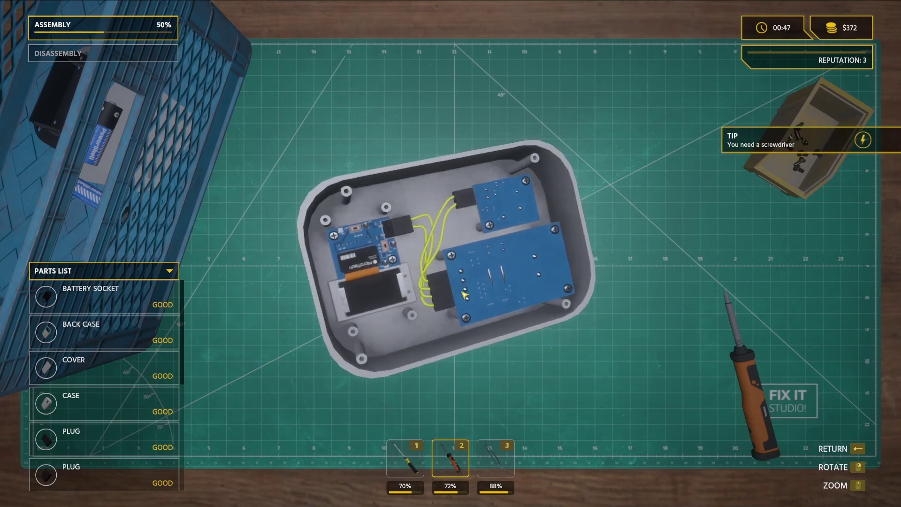
pyautogui.click(516, 208)
pyautogui.press('1')
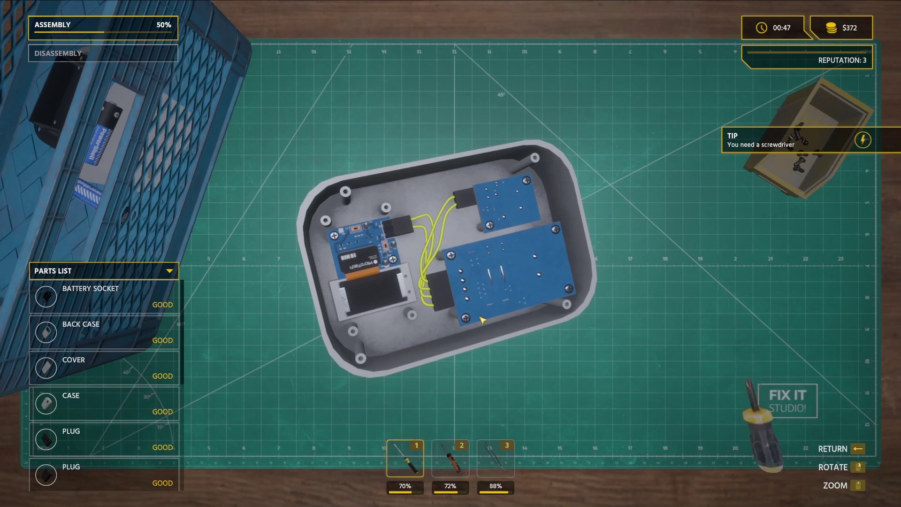
pyautogui.click(524, 187)
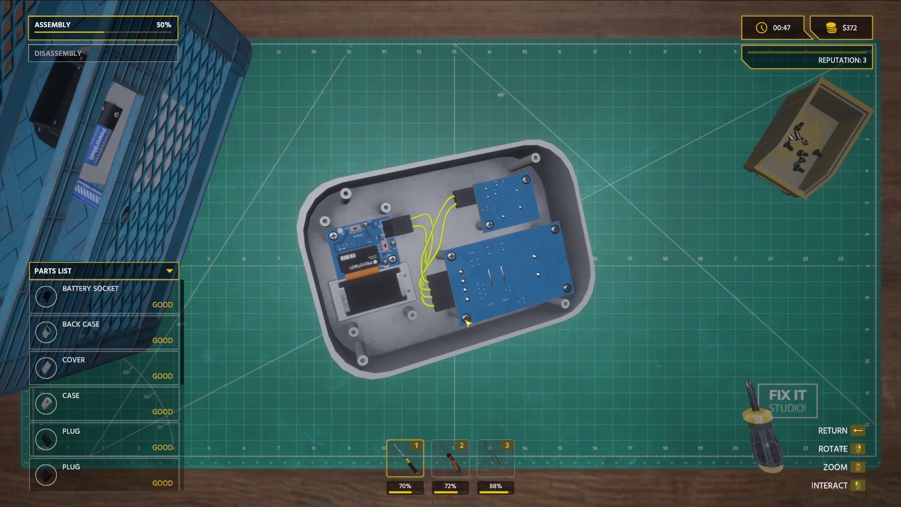
pyautogui.moveTo(411, 317); pyautogui.dragTo(419, 270)
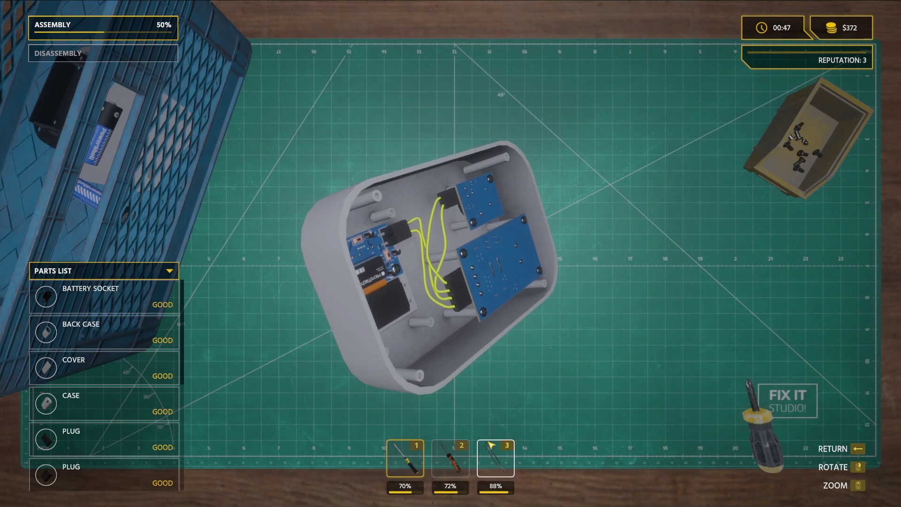
pyautogui.click(496, 454)
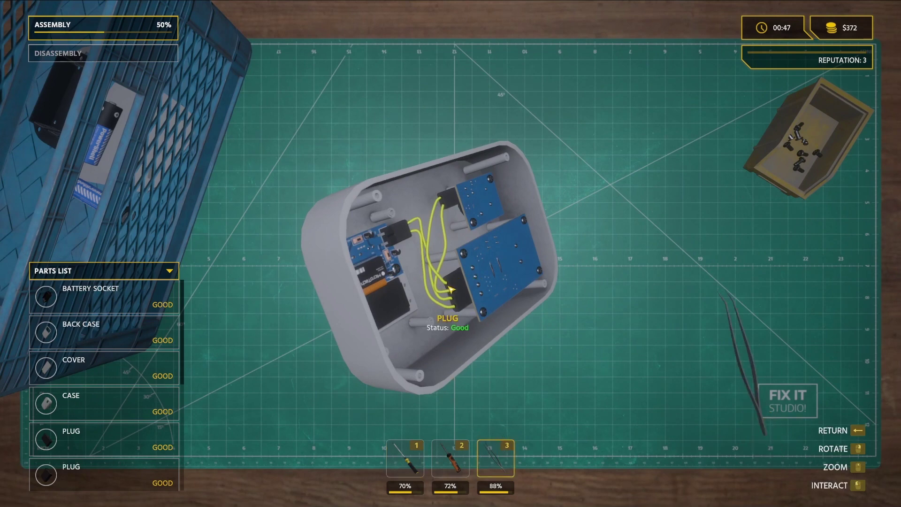
pyautogui.moveTo(442, 288); pyautogui.dragTo(438, 220)
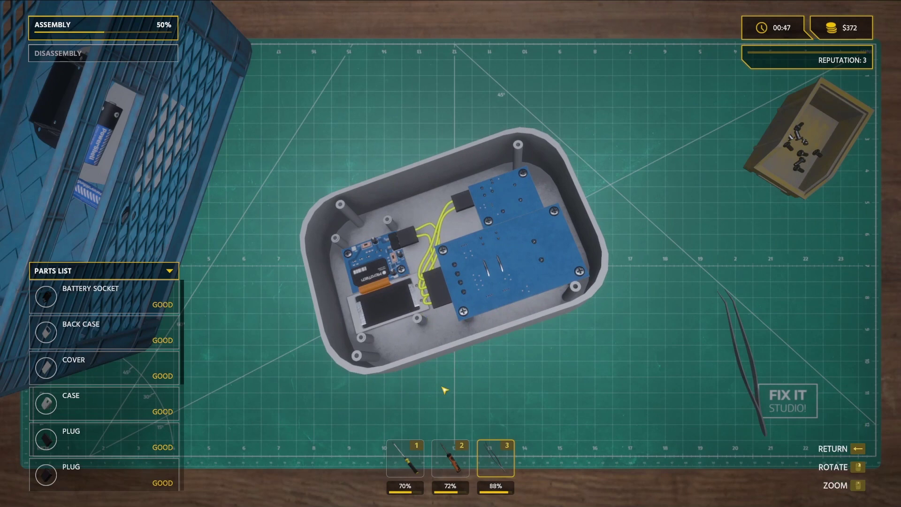
pyautogui.press('2')
pyautogui.click(446, 260)
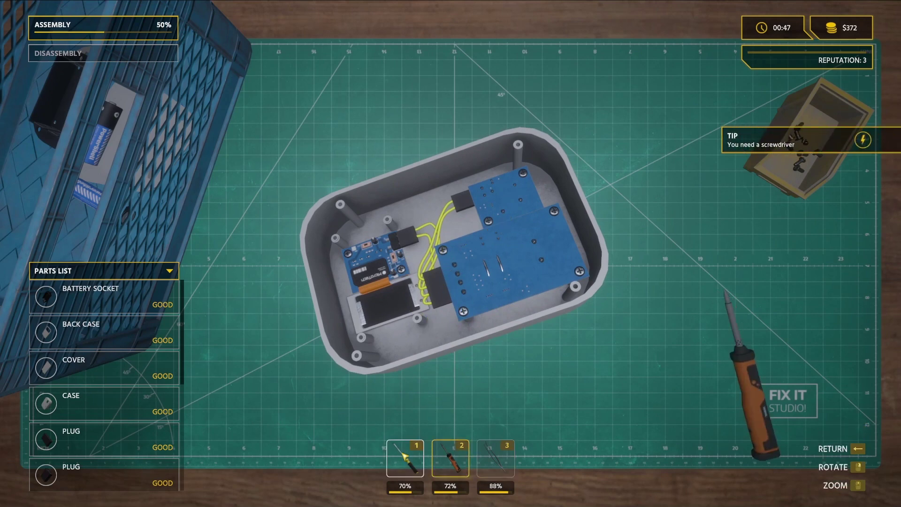
pyautogui.press('1')
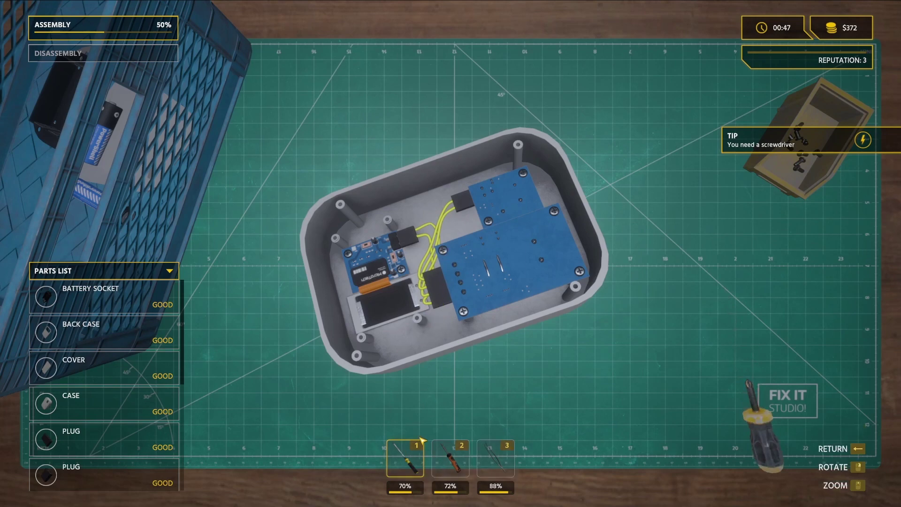
pyautogui.moveTo(474, 269)
pyautogui.mouseDown()
pyautogui.moveTo(378, 314)
pyautogui.moveTo(465, 322)
pyautogui.mouseUp()
pyautogui.moveTo(466, 284)
pyautogui.mouseDown()
pyautogui.moveTo(437, 275)
pyautogui.moveTo(465, 288)
pyautogui.mouseUp()
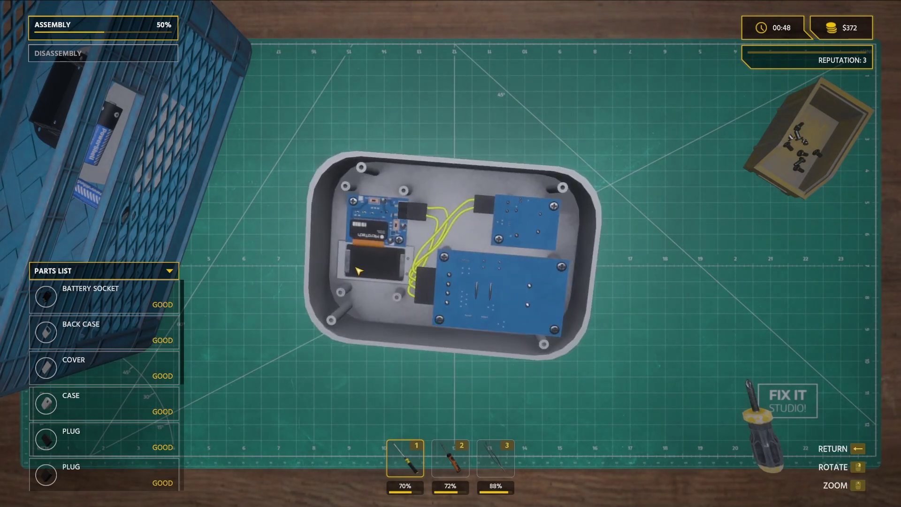
# Exit the repair view and walk forward through the garage, looking around
pyautogui.press('Escape')
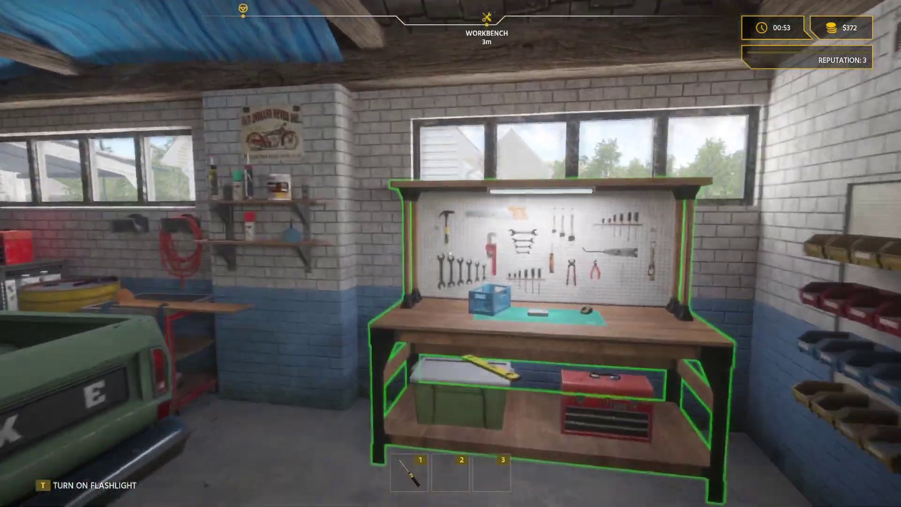
pyautogui.press('w')
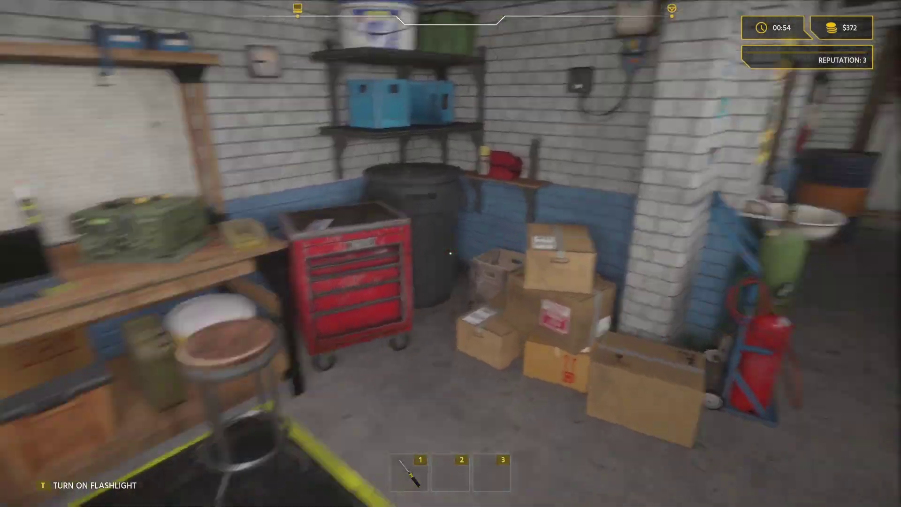
pyautogui.press('w')
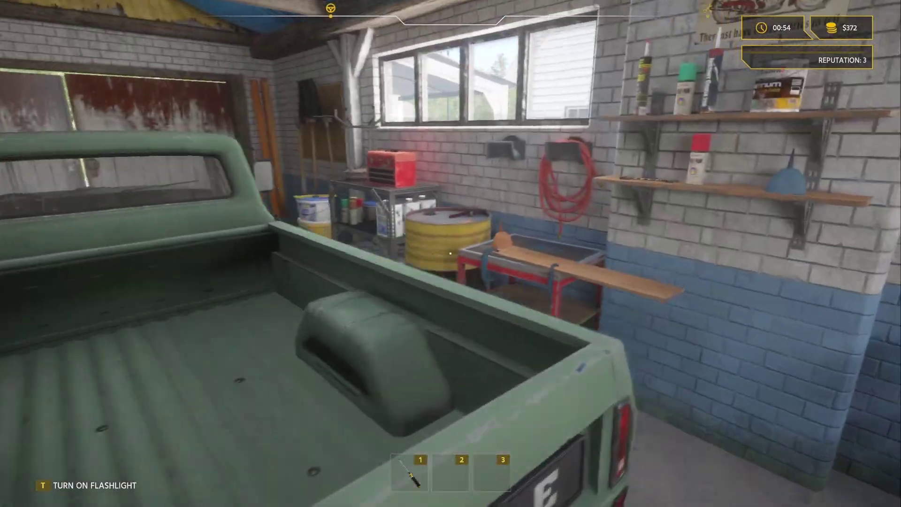